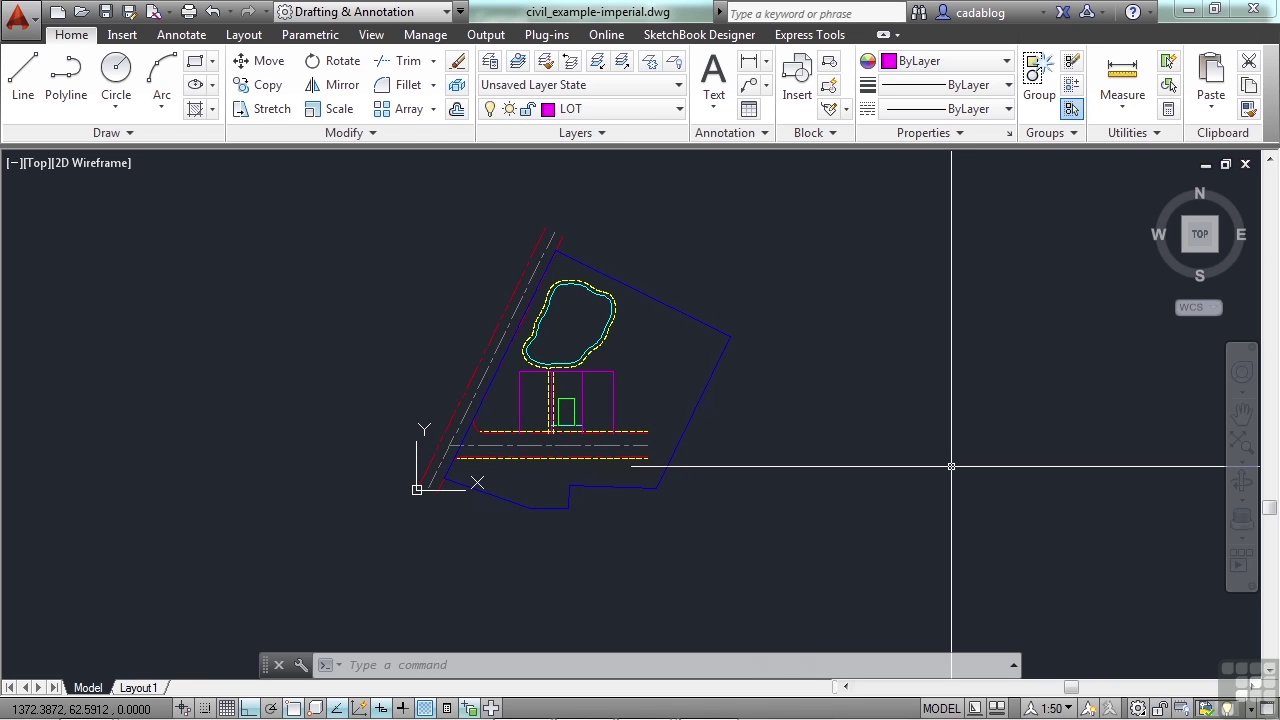
pyautogui.write('l')
pyautogui.press('Return')
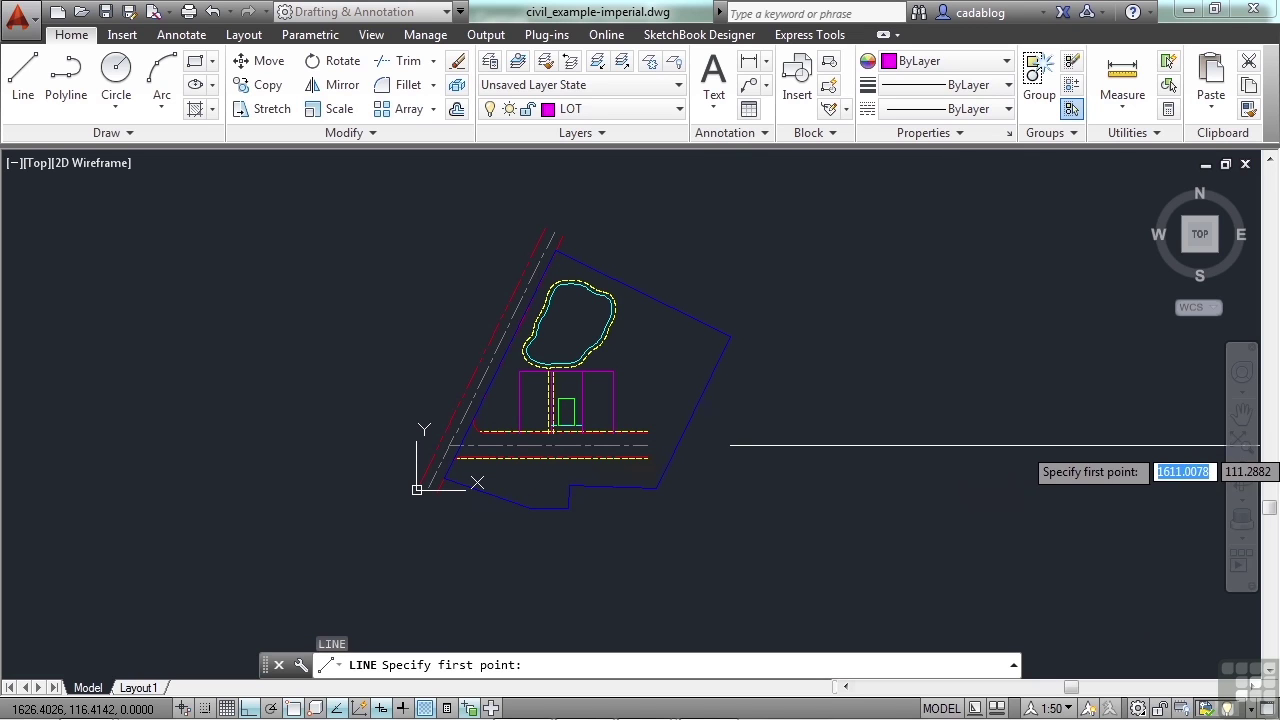
pyautogui.click(1079, 440)
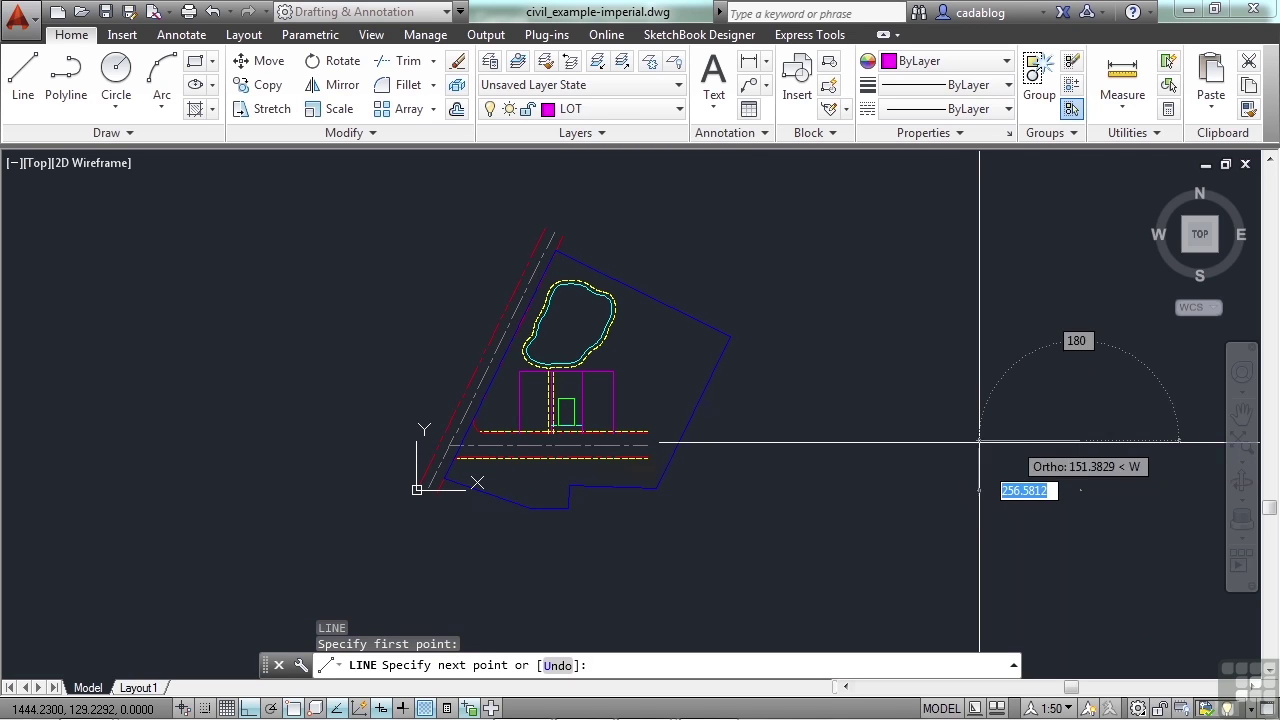
pyautogui.click(907, 440)
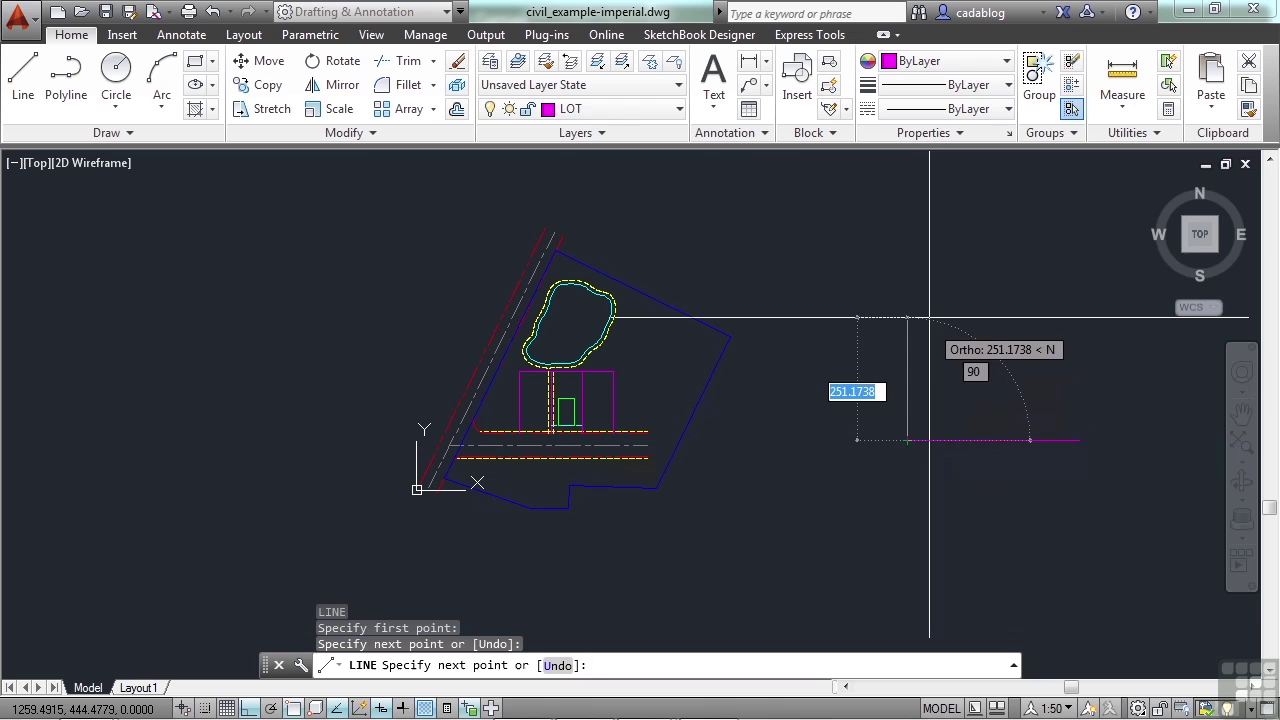
pyautogui.click(931, 263)
pyautogui.press('Return')
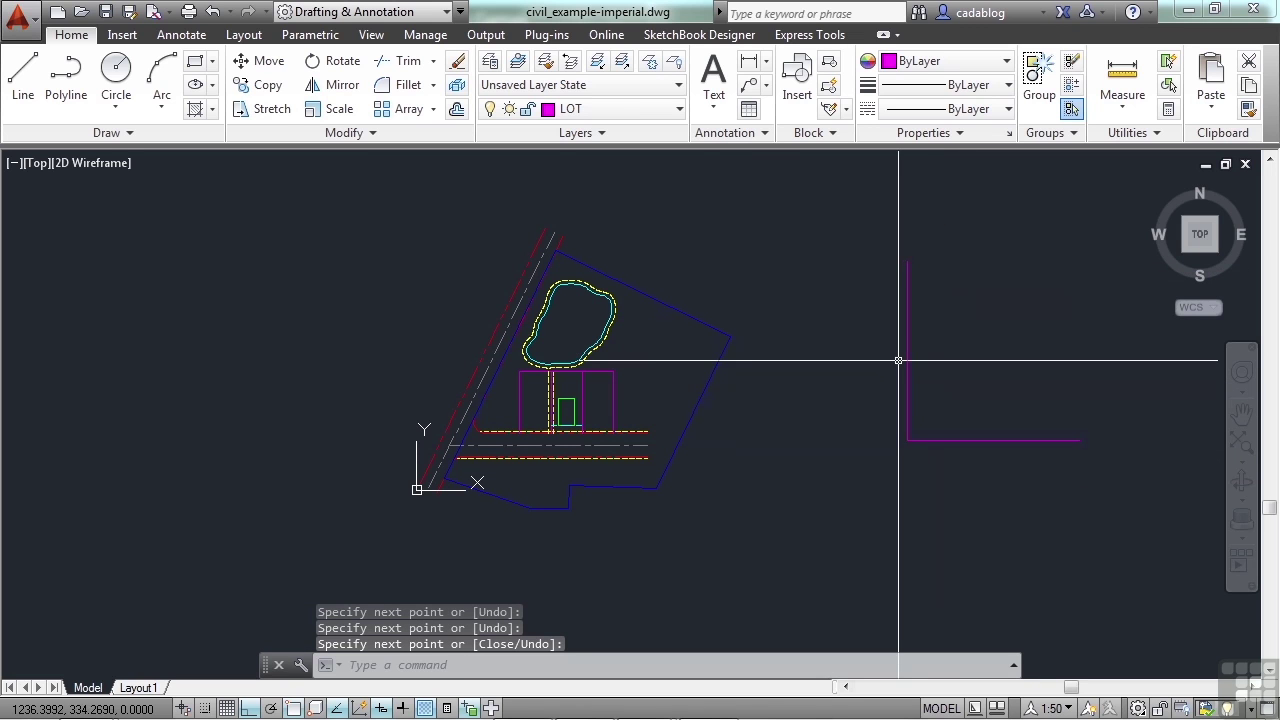
pyautogui.press('Return')
pyautogui.click(907, 440)
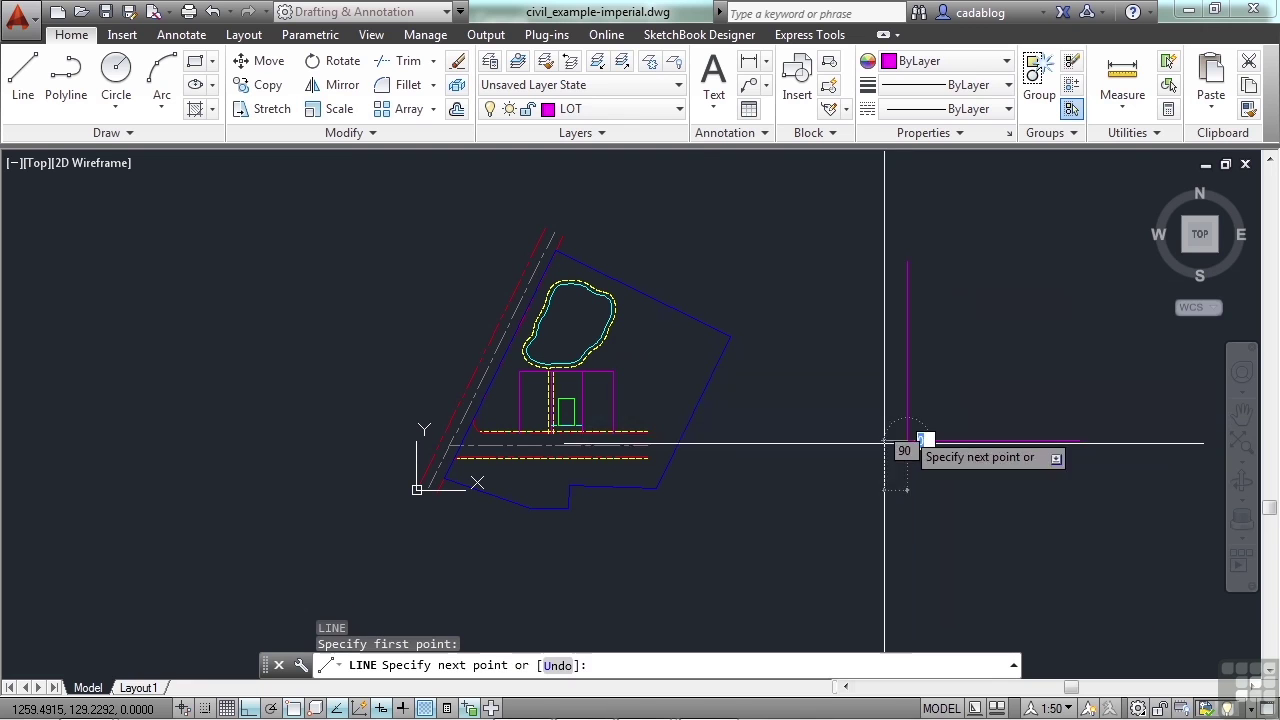
pyautogui.click(755, 480)
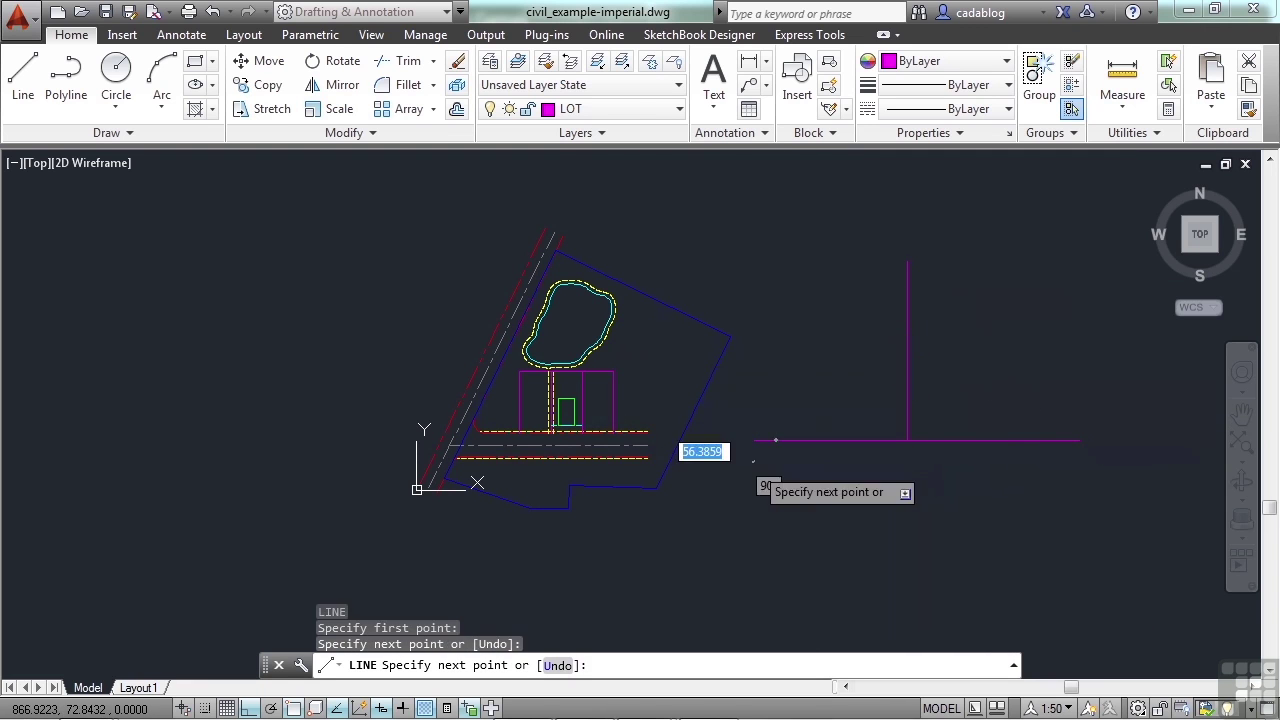
pyautogui.press('Return')
pyautogui.press('Return')
pyautogui.click(907, 440)
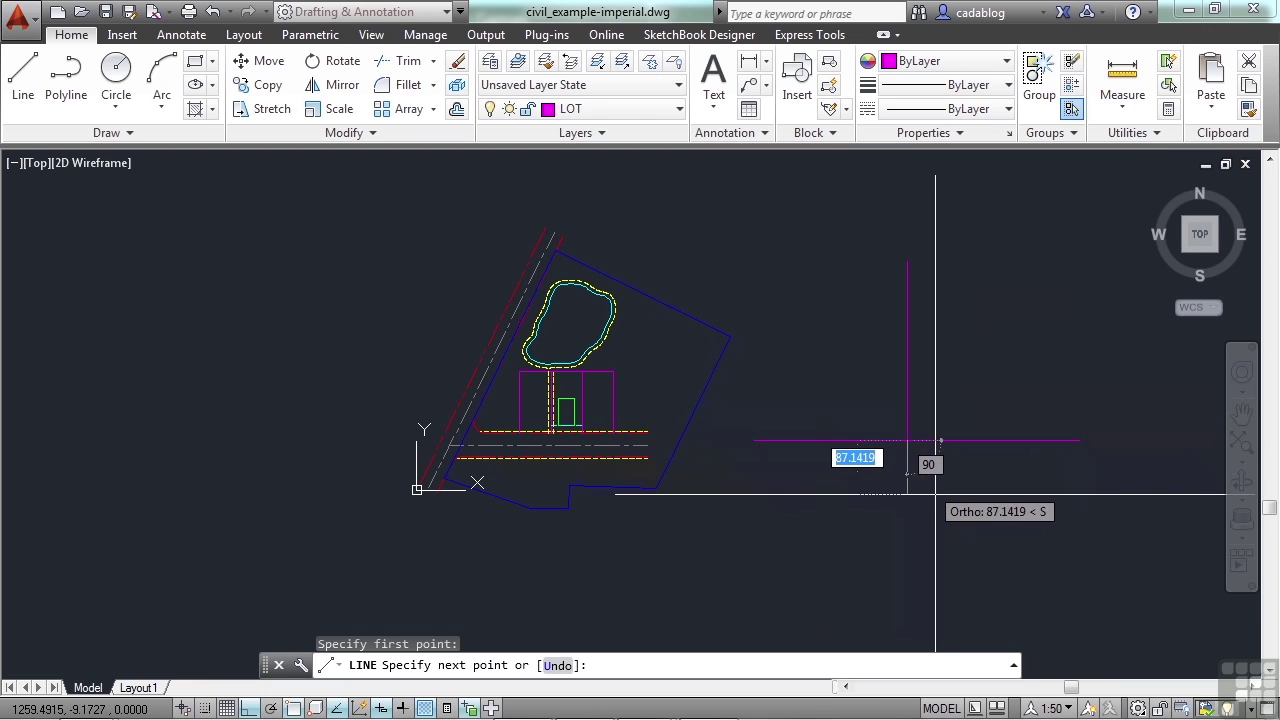
pyautogui.click(940, 578)
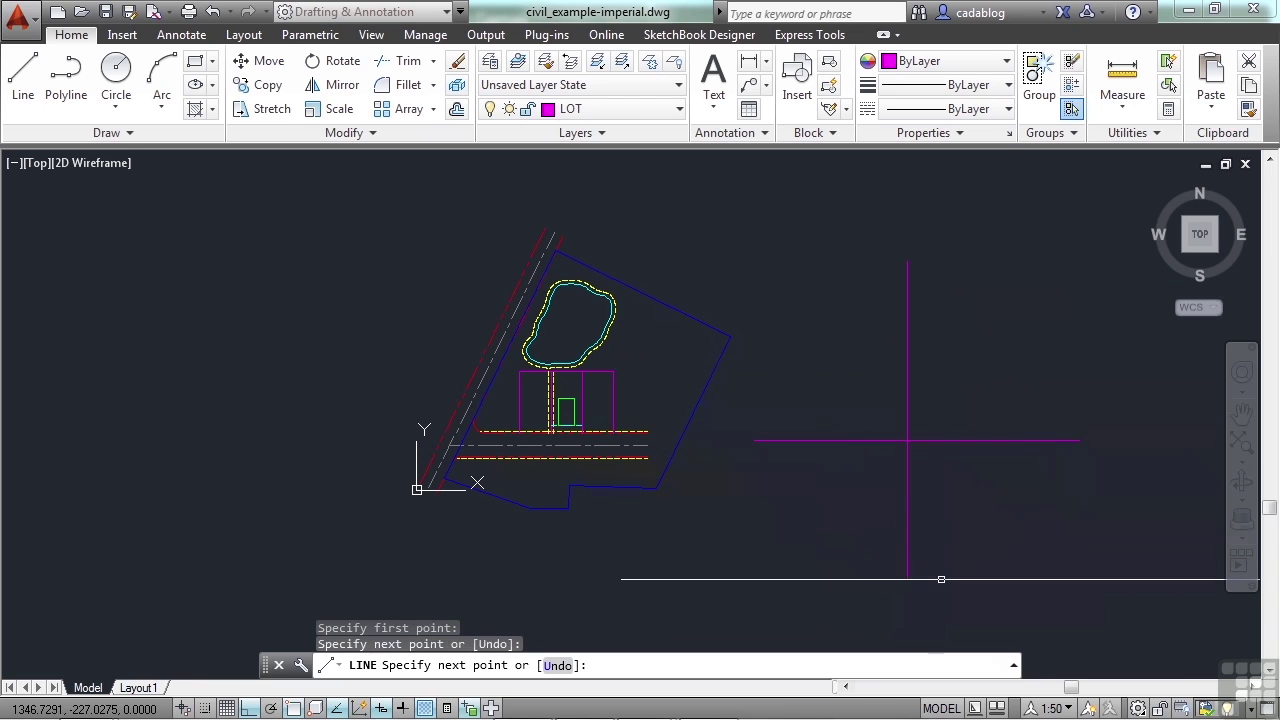
pyautogui.press('Return')
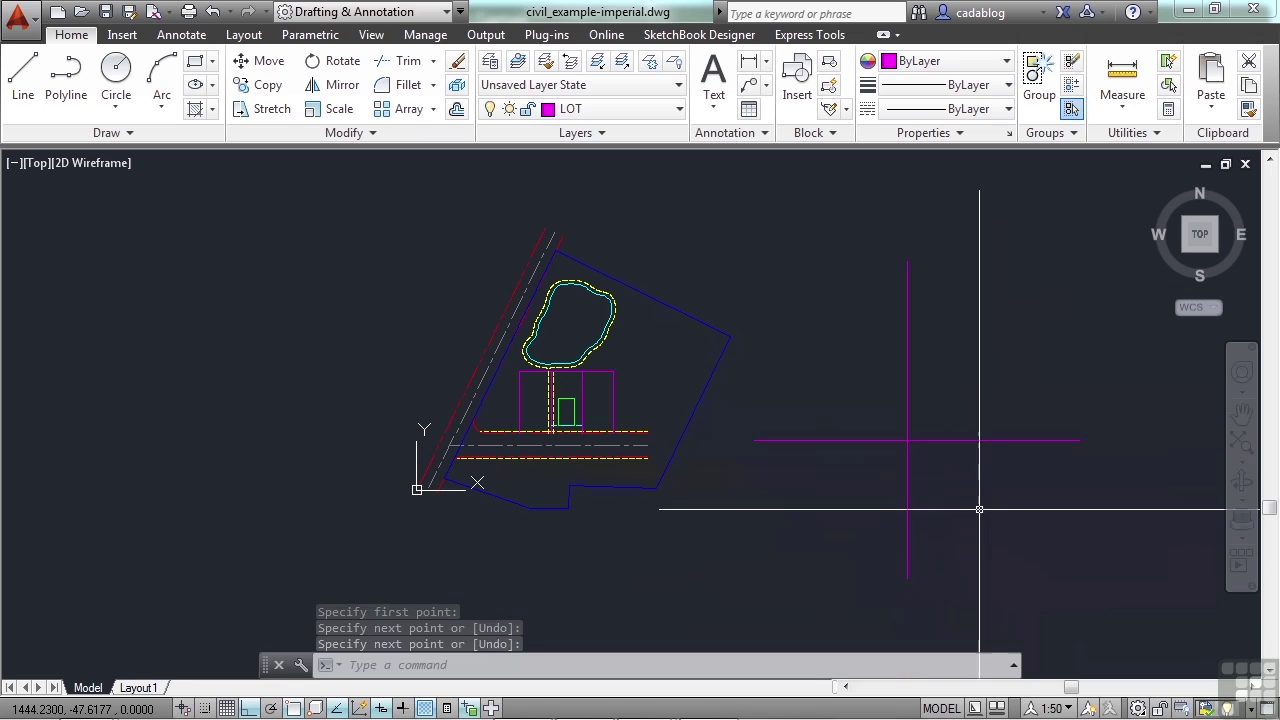
pyautogui.write('e')
pyautogui.press('Return')
pyautogui.click(929, 471)
pyautogui.click(884, 414)
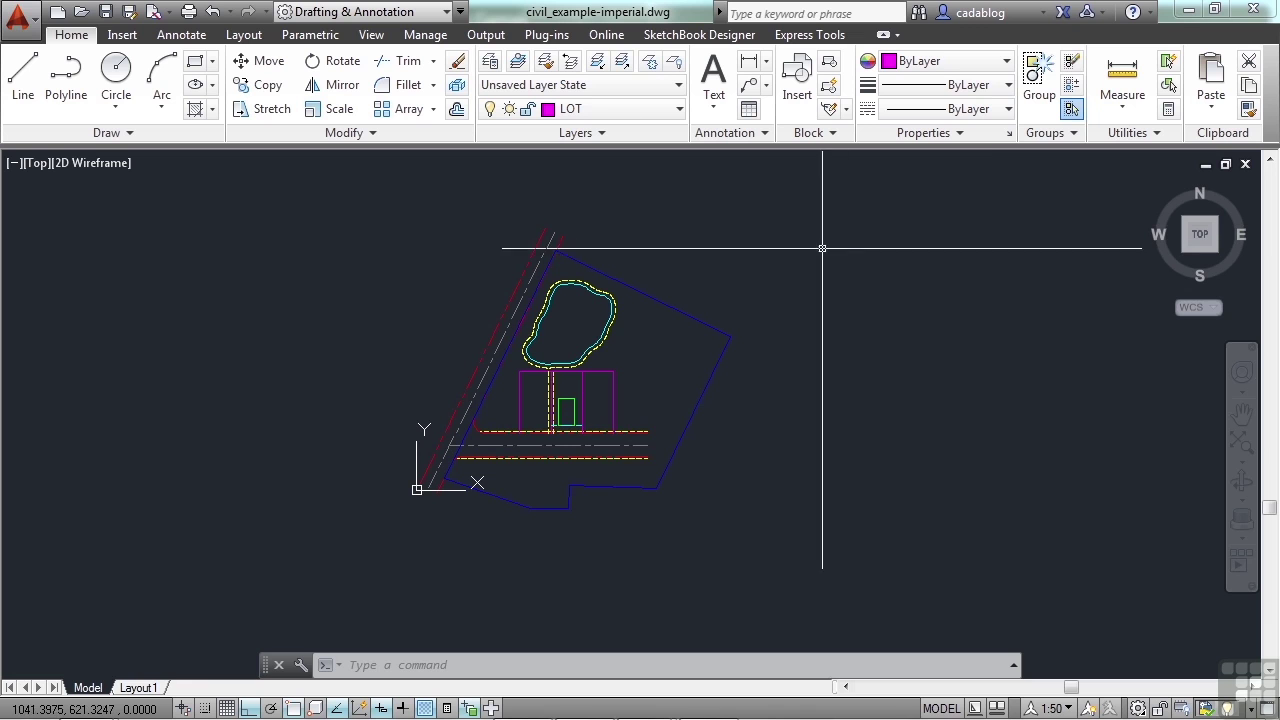
# - Pan the site plan right and zoom so the lot, pond and road fill more of the view
pyautogui.moveTo(810, 249); pyautogui.dragTo(844, 253, button='middle')
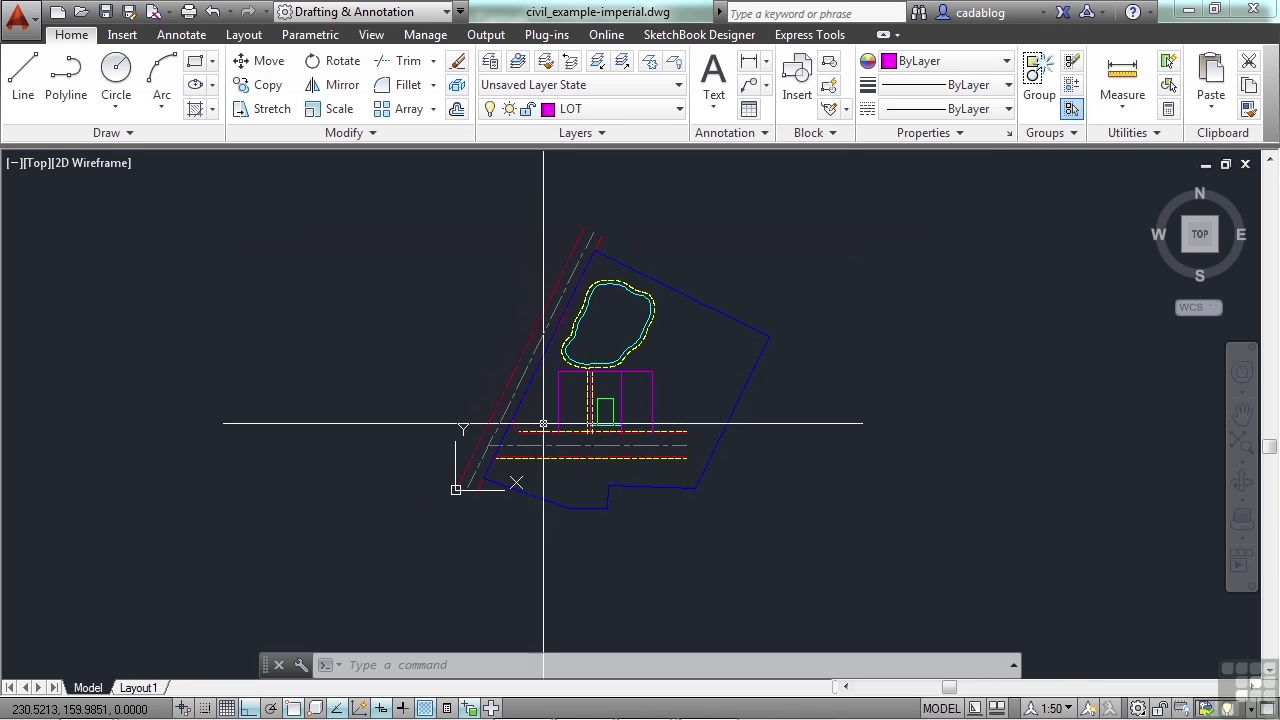
pyautogui.scroll(4, 543, 423)
pyautogui.scroll(-3, 540, 400)
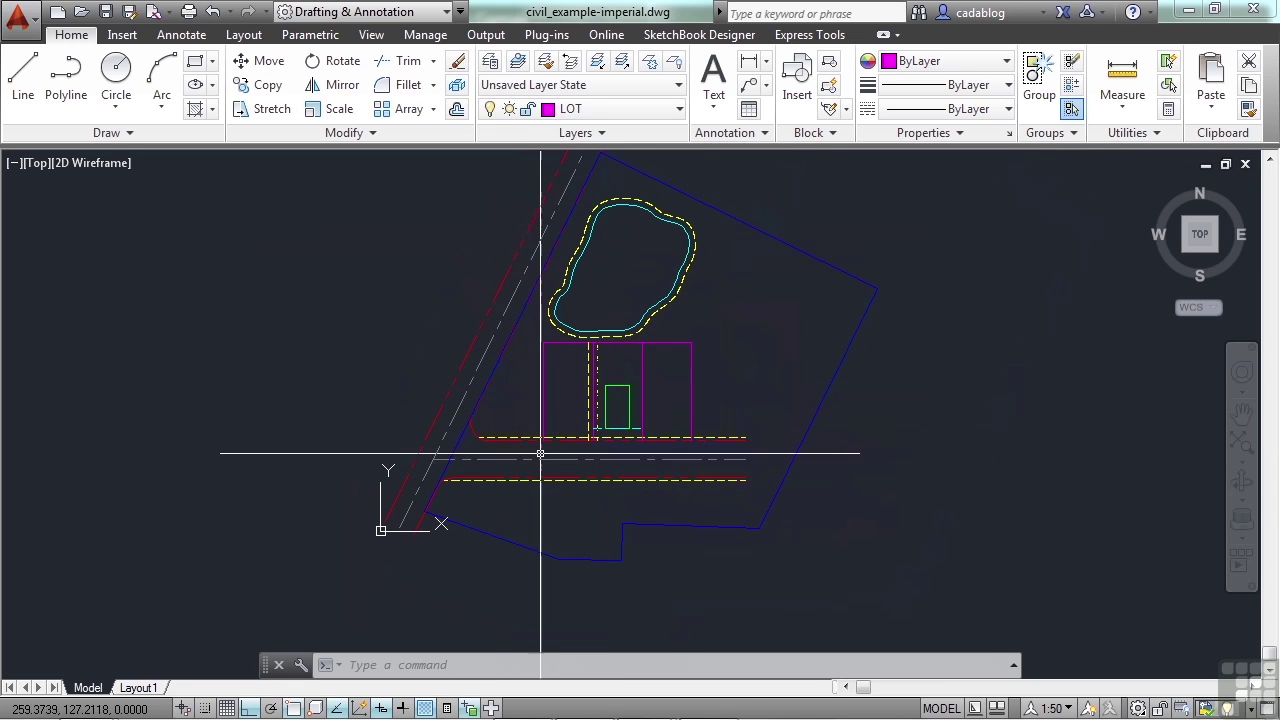
pyautogui.moveTo(540, 449)
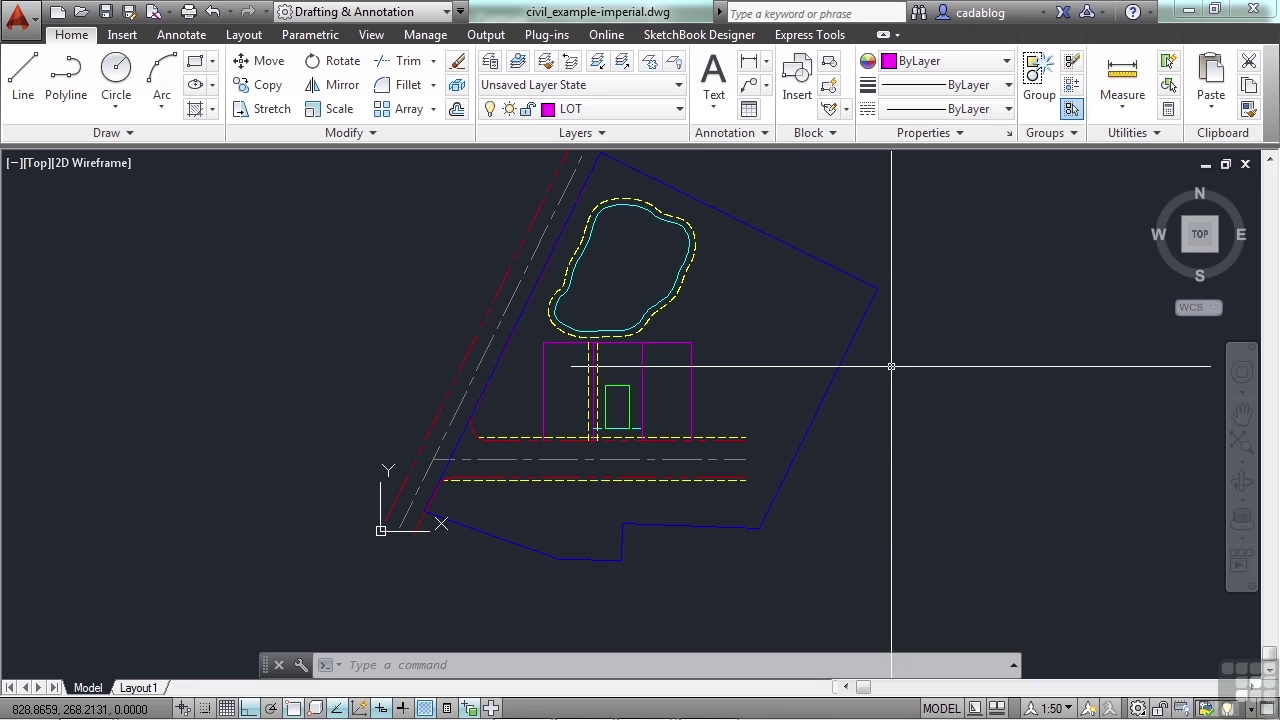
# - Start the UCS command and cancel it with Esc
pyautogui.write('ucs')
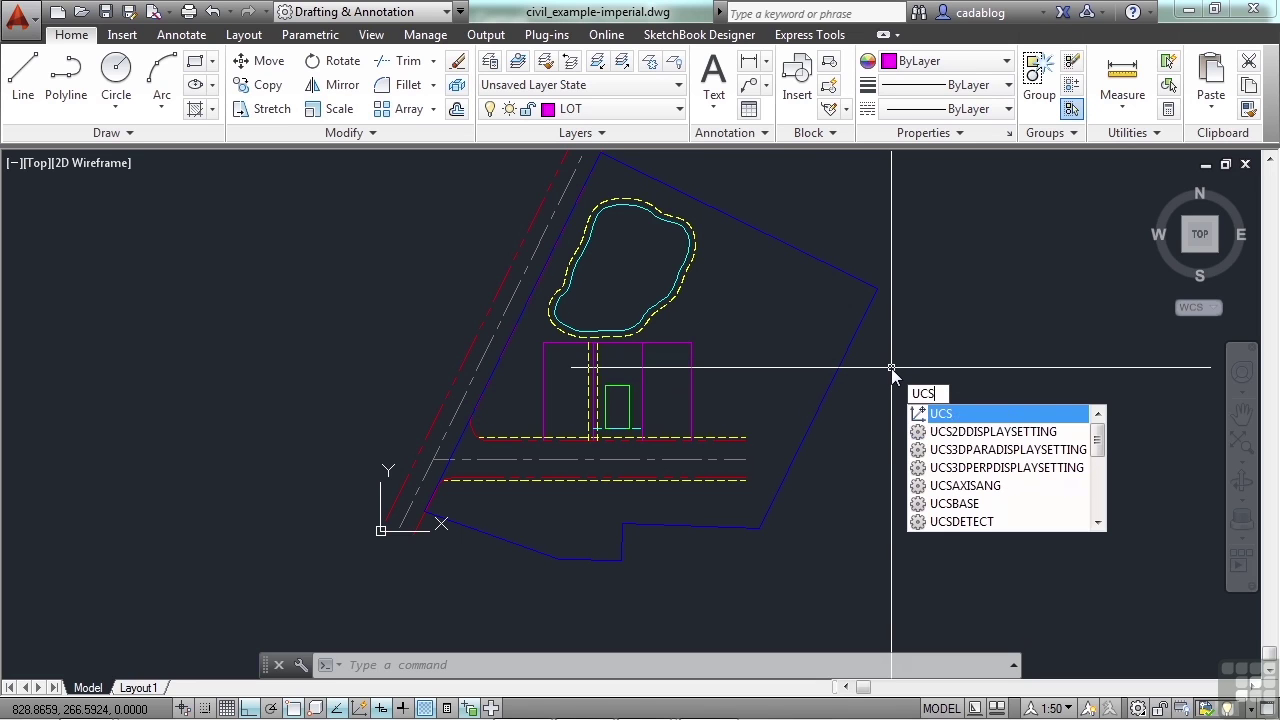
pyautogui.press('Return')
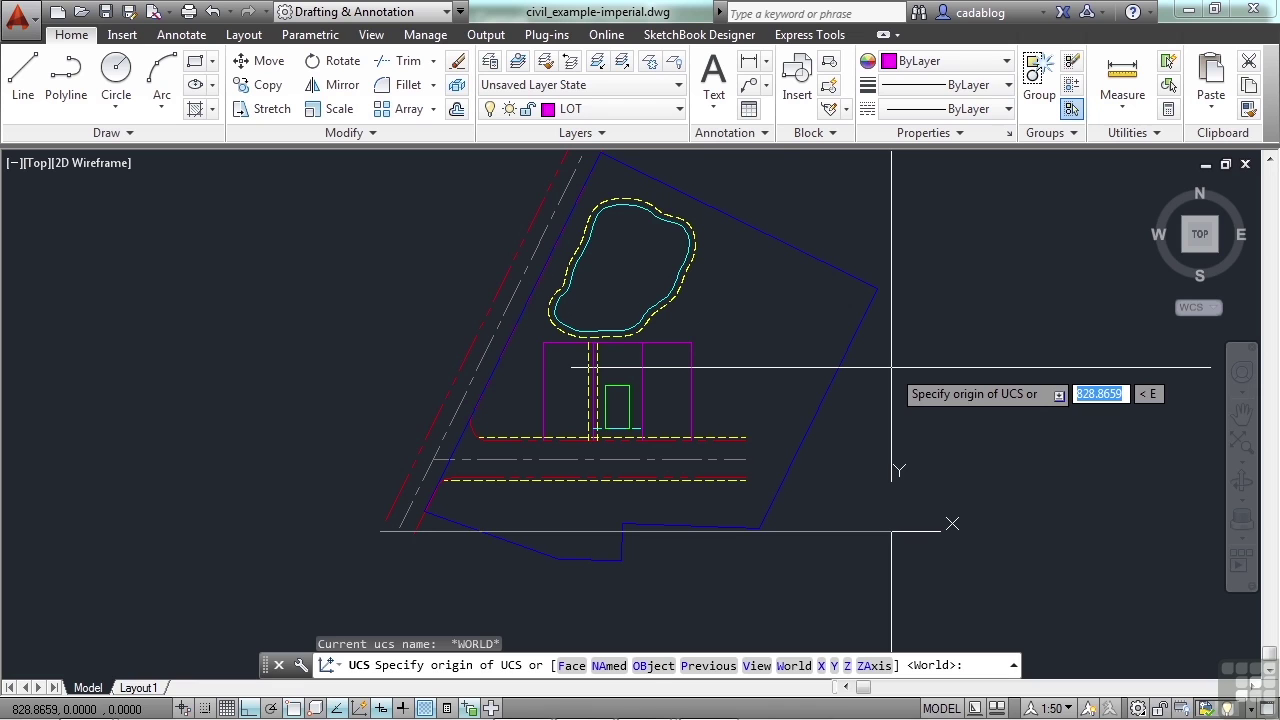
pyautogui.press('Escape')
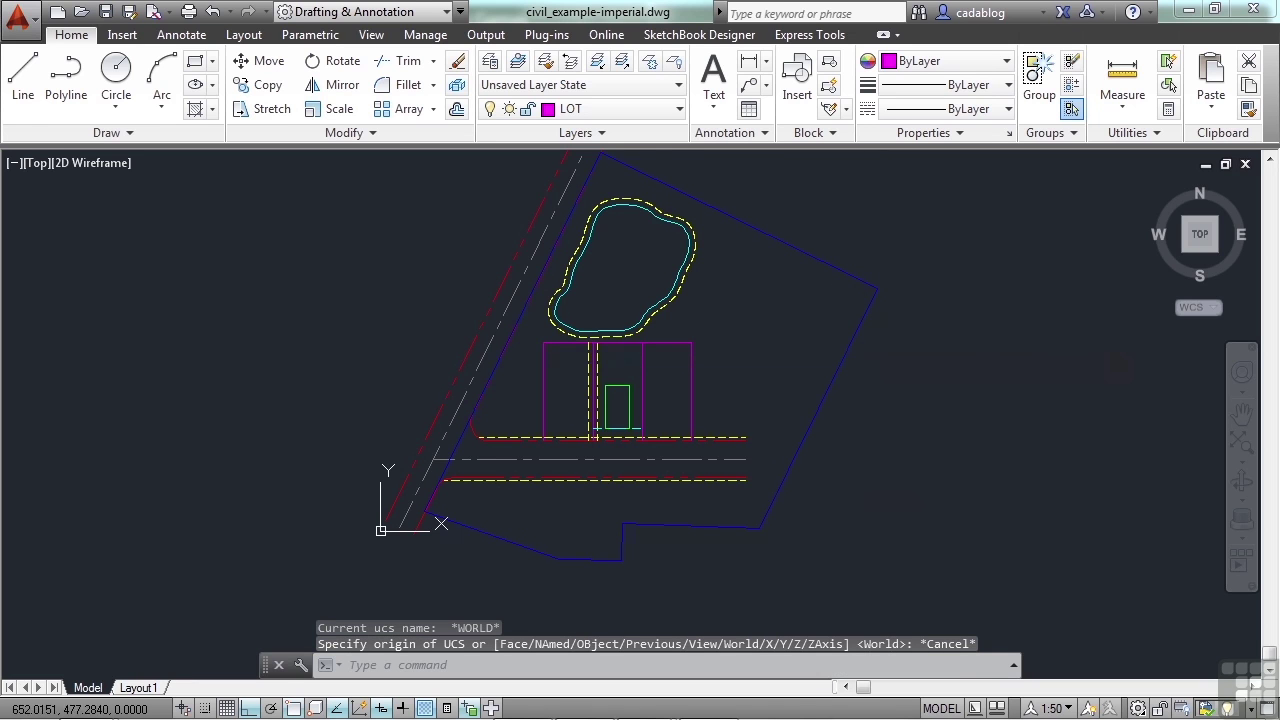
# - Switch to the View ribbon tab and expand the preset Views gallery
pyautogui.click(371, 36)
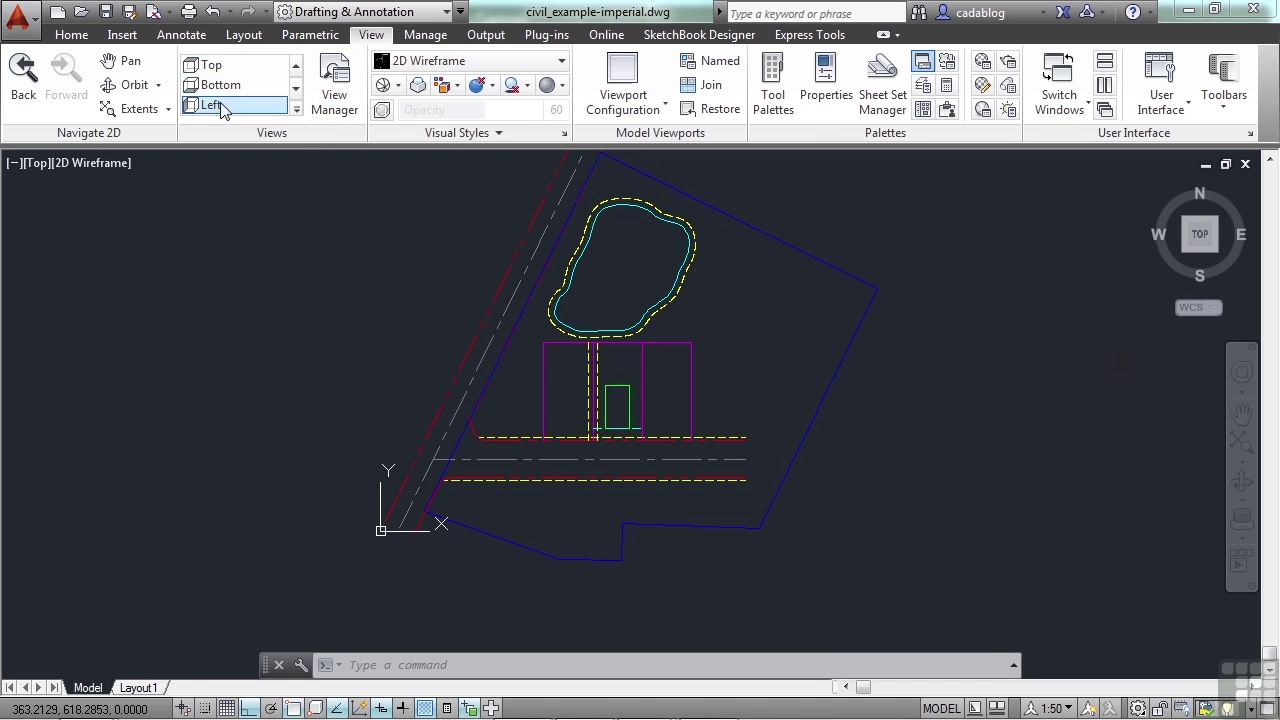
pyautogui.click(296, 108)
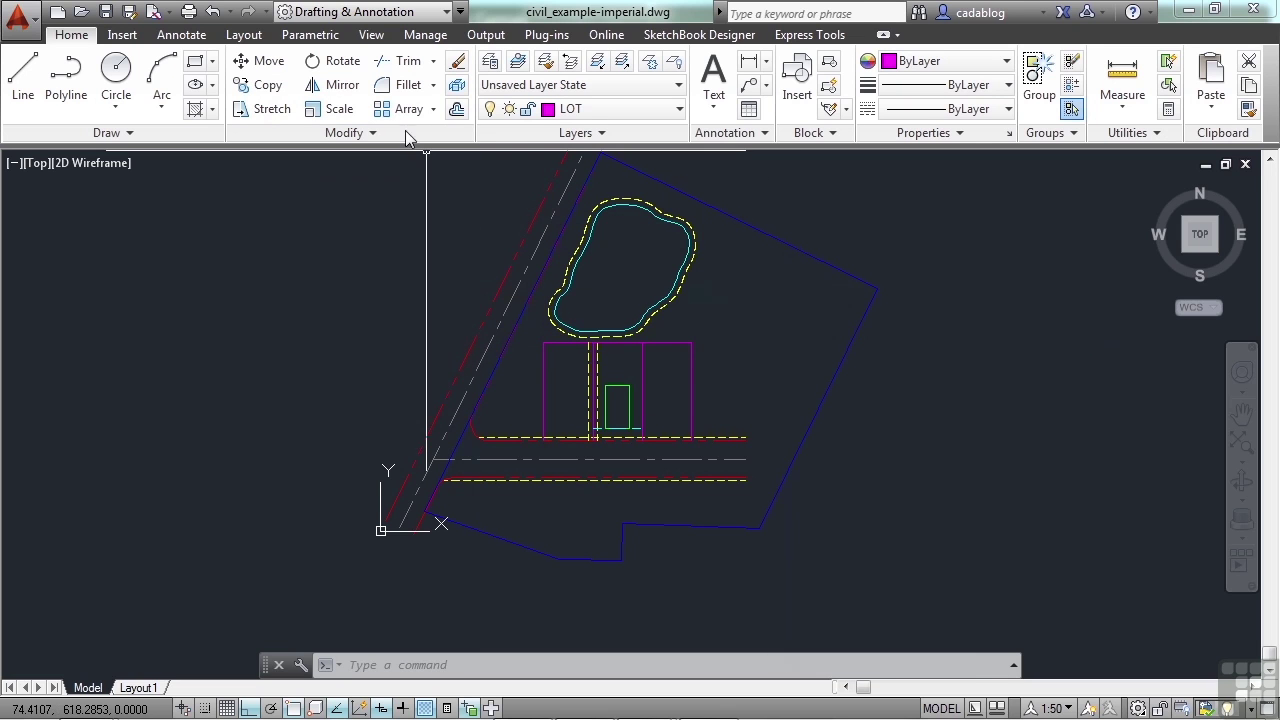
pyautogui.click(371, 36)
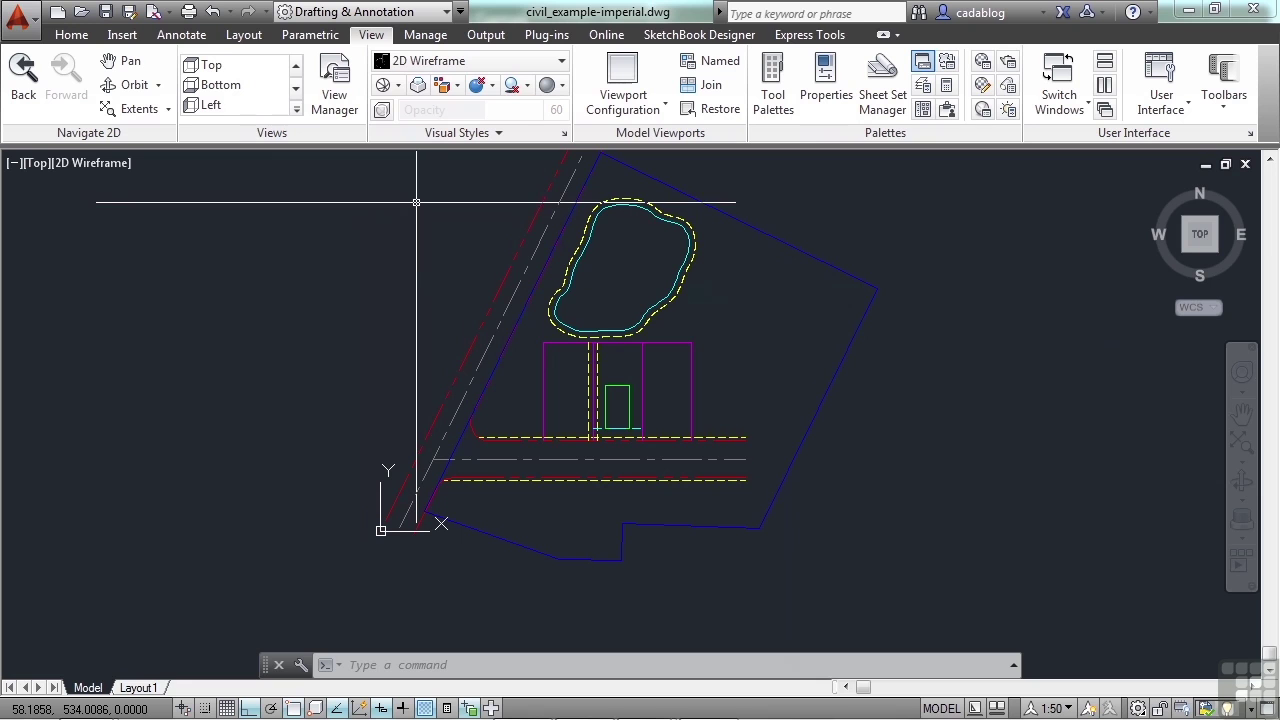
# - Add the Coordinates panel to the View tab through the ribbon's Show Panels menu
pyautogui.rightClick(946, 39)
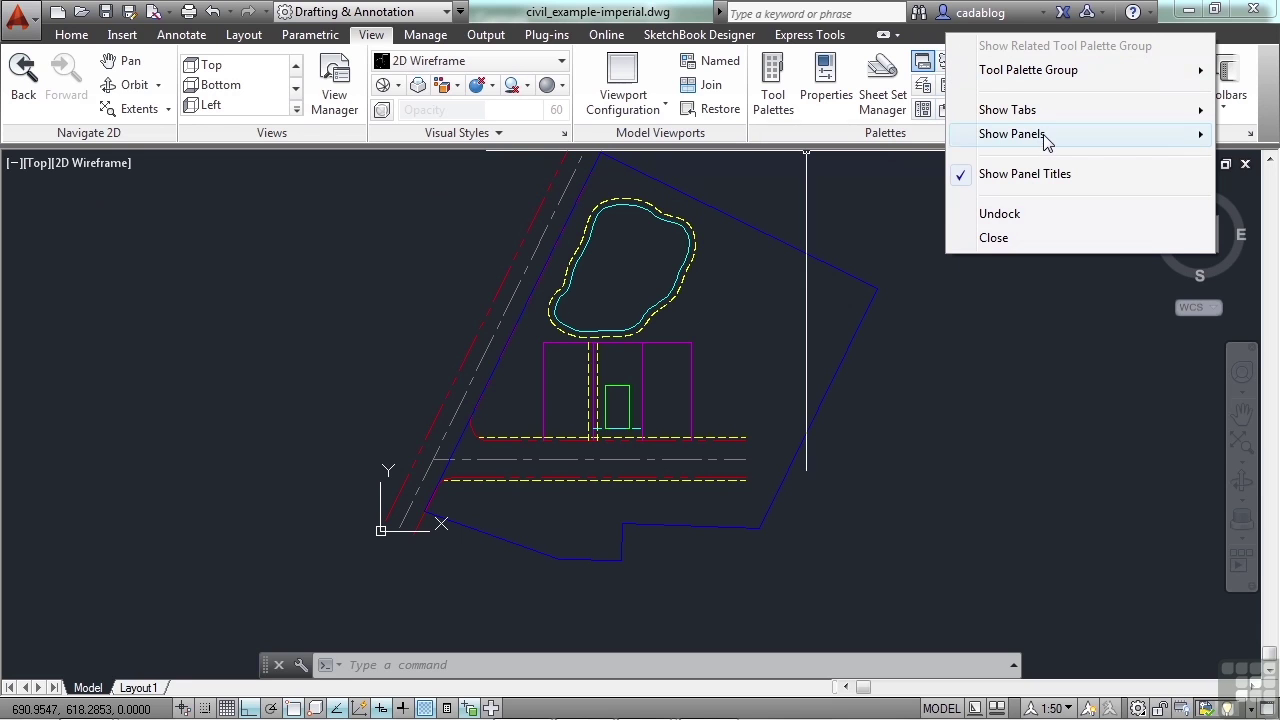
pyautogui.moveTo(1045, 140)
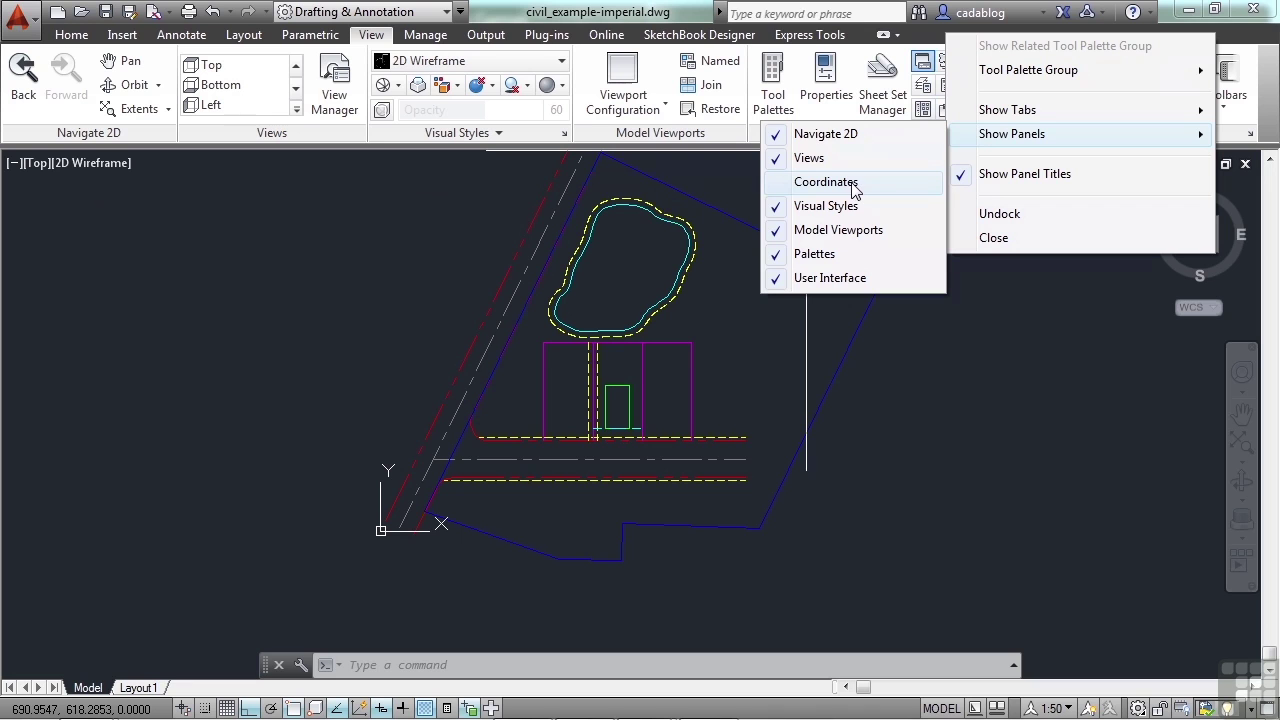
pyautogui.click(778, 189)
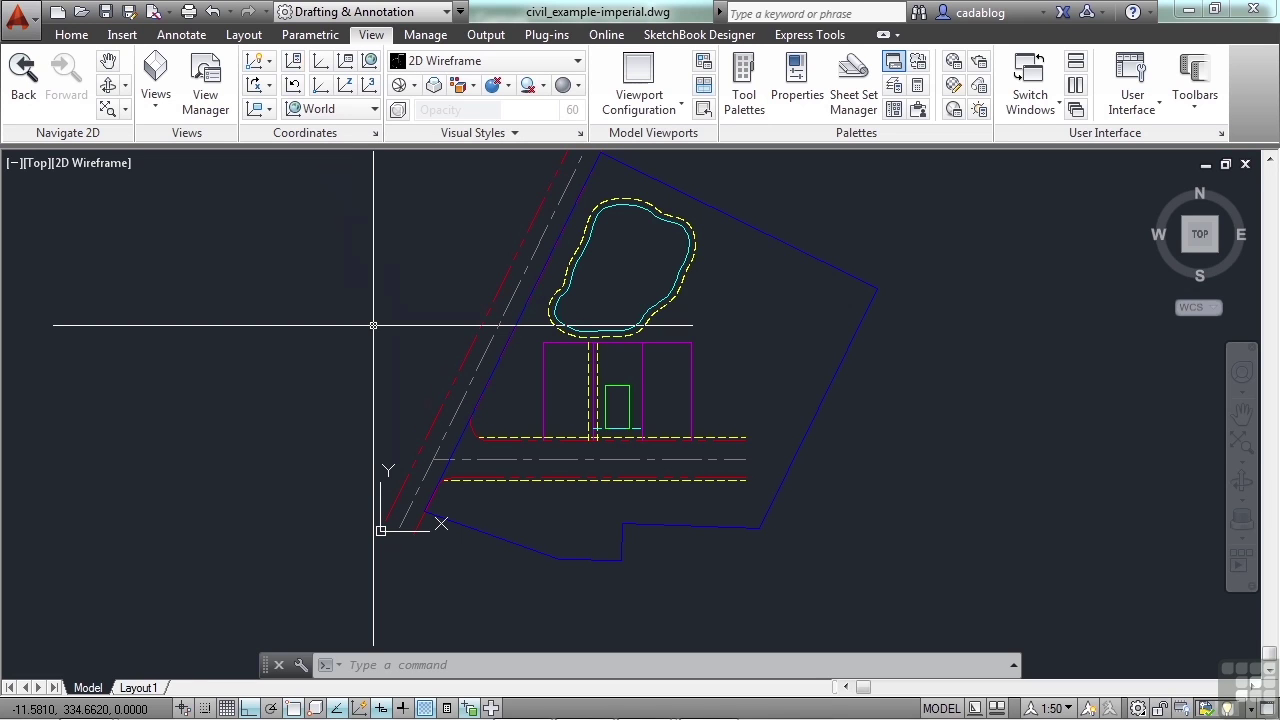
pyautogui.write('ucsicon')
pyautogui.press('Return')
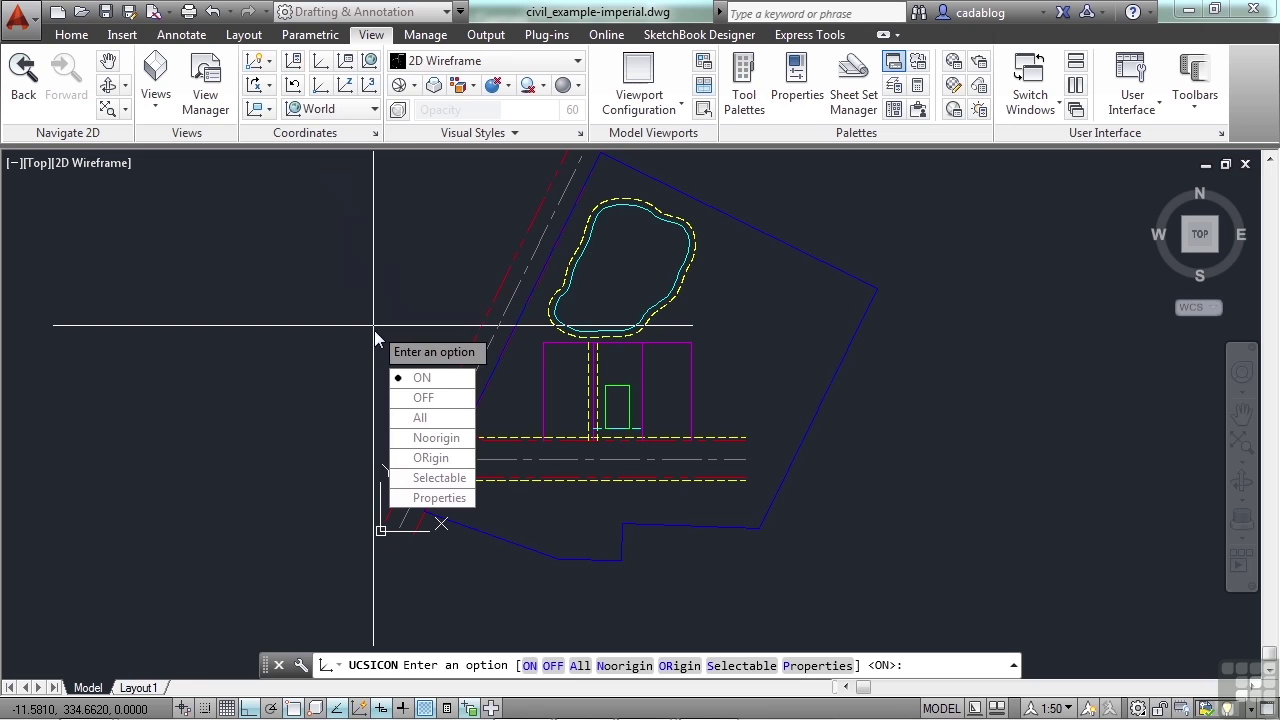
pyautogui.press('Down')
pyautogui.press('Return')
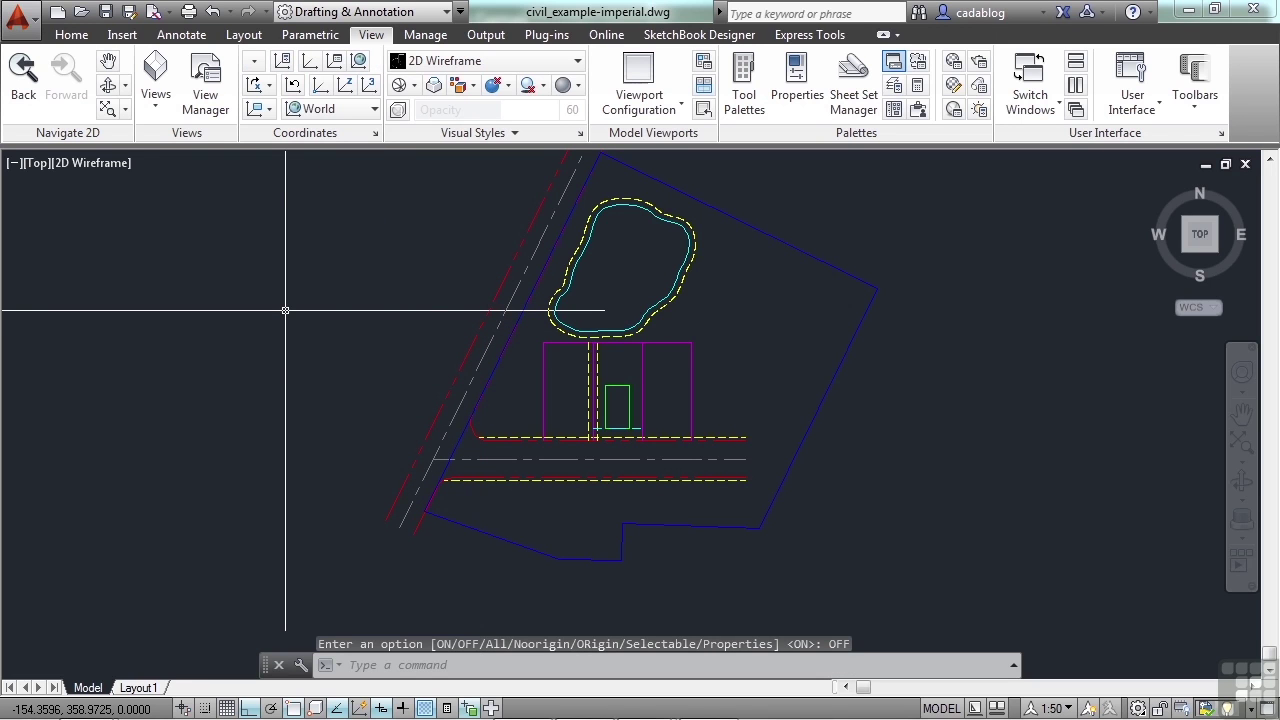
pyautogui.press('Up')
pyautogui.press('Return')
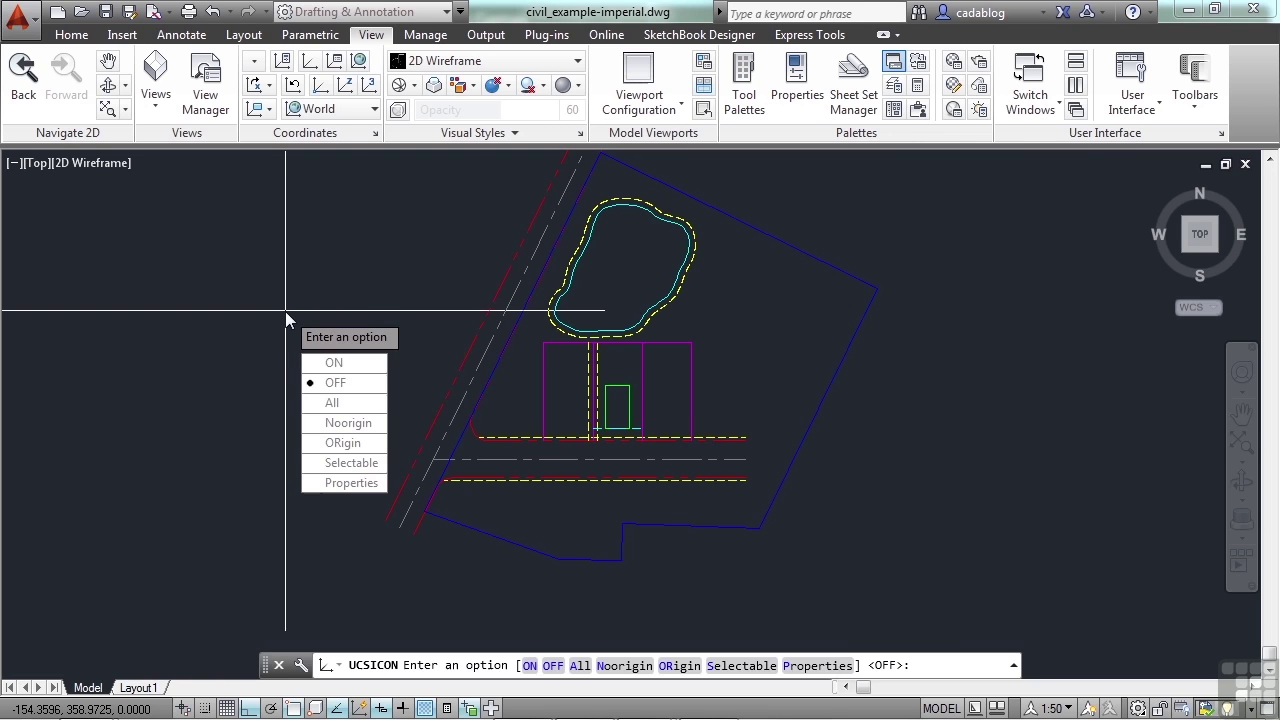
pyautogui.press('Up')
pyautogui.press('Return')
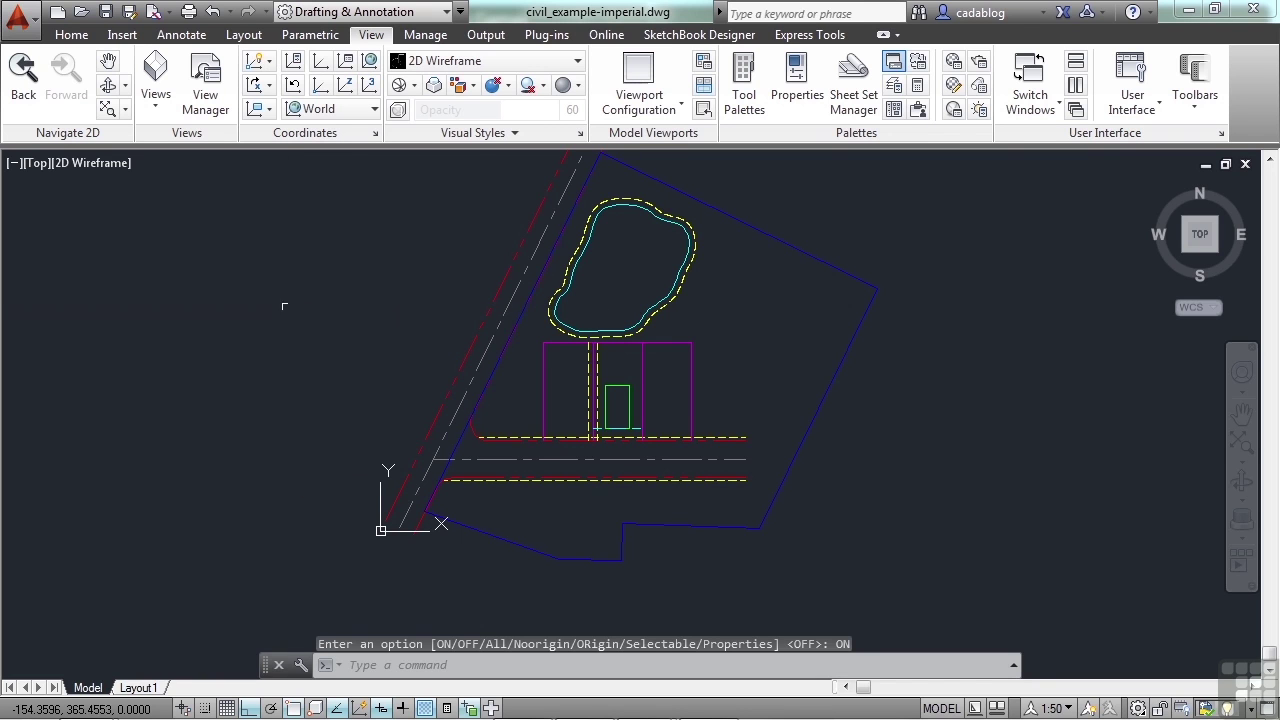
# - Start the UCS command from the Coordinates panel with Ortho turned off
pyautogui.click(320, 66)
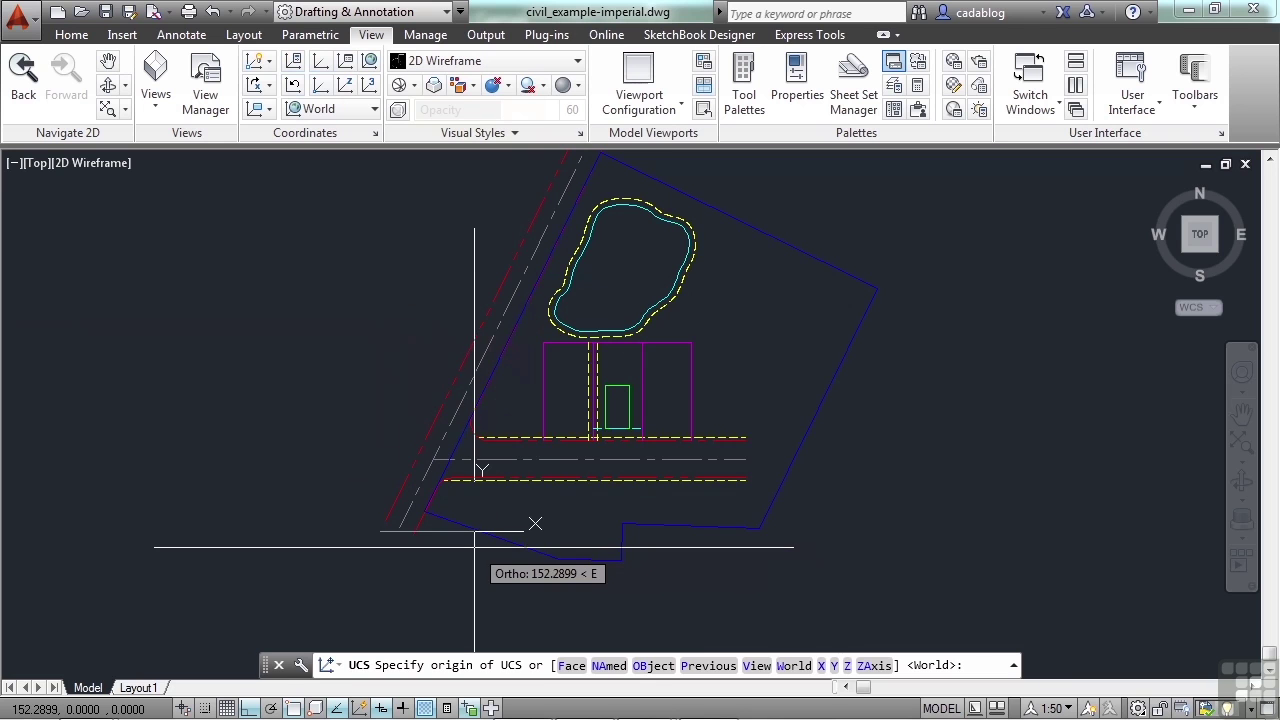
pyautogui.press('F8')
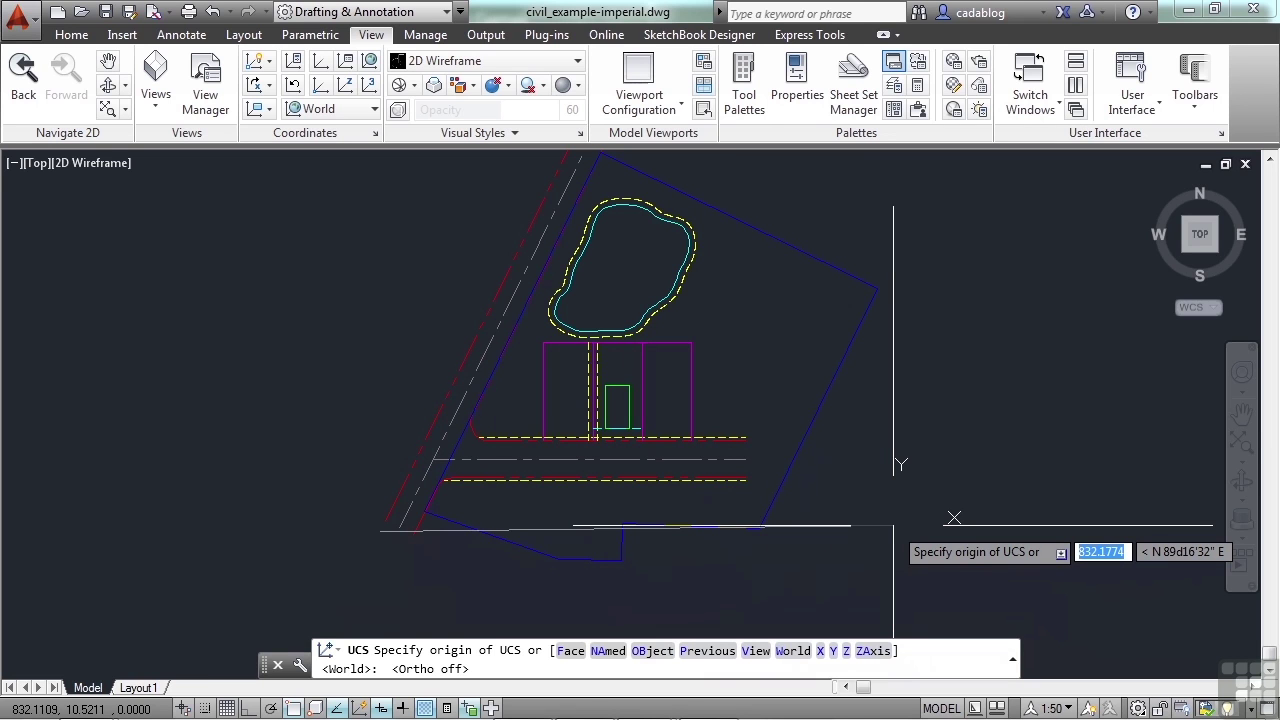
# - Align the UCS to the blue boundary polyline using the Object option
pyautogui.write('ob')
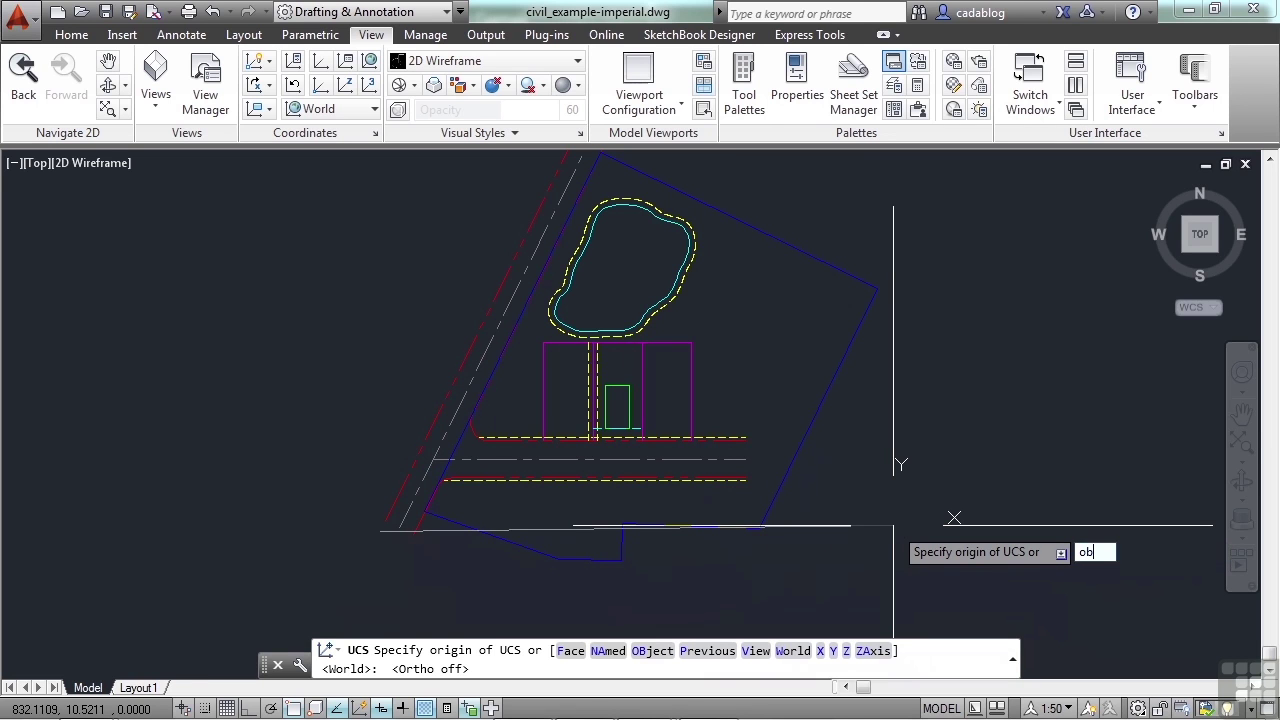
pyautogui.press('Return')
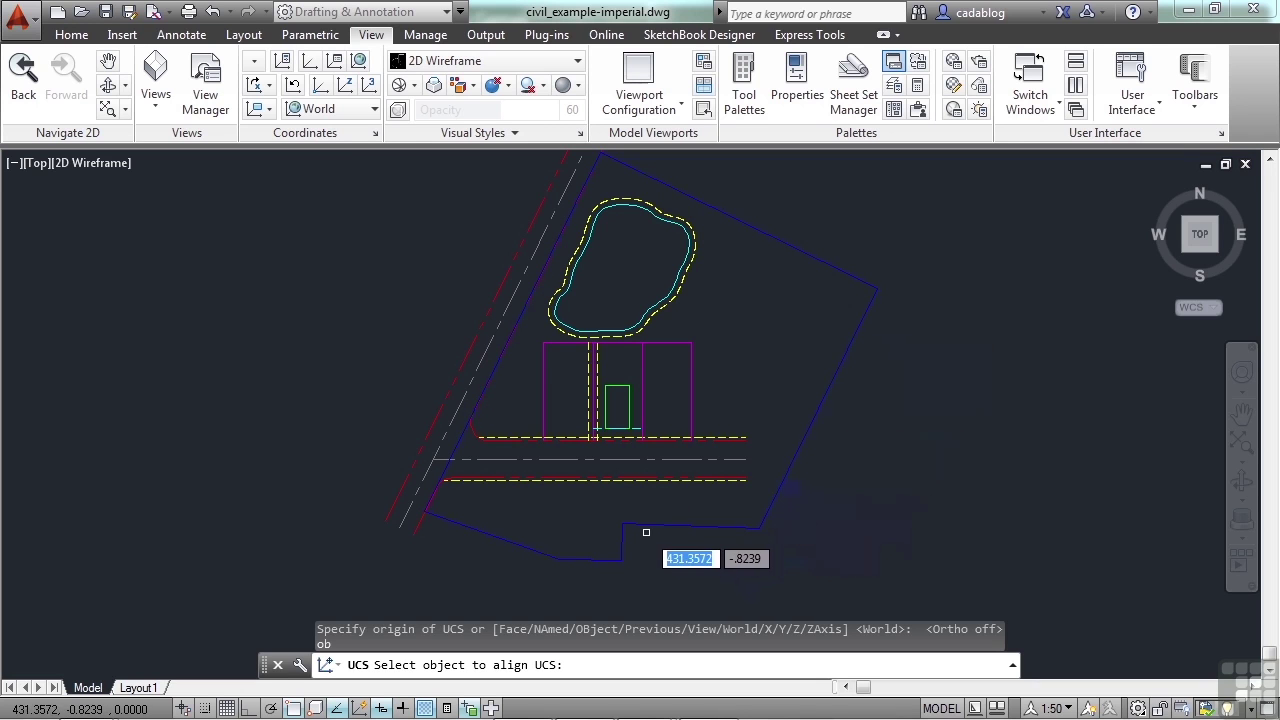
pyautogui.click(772, 496)
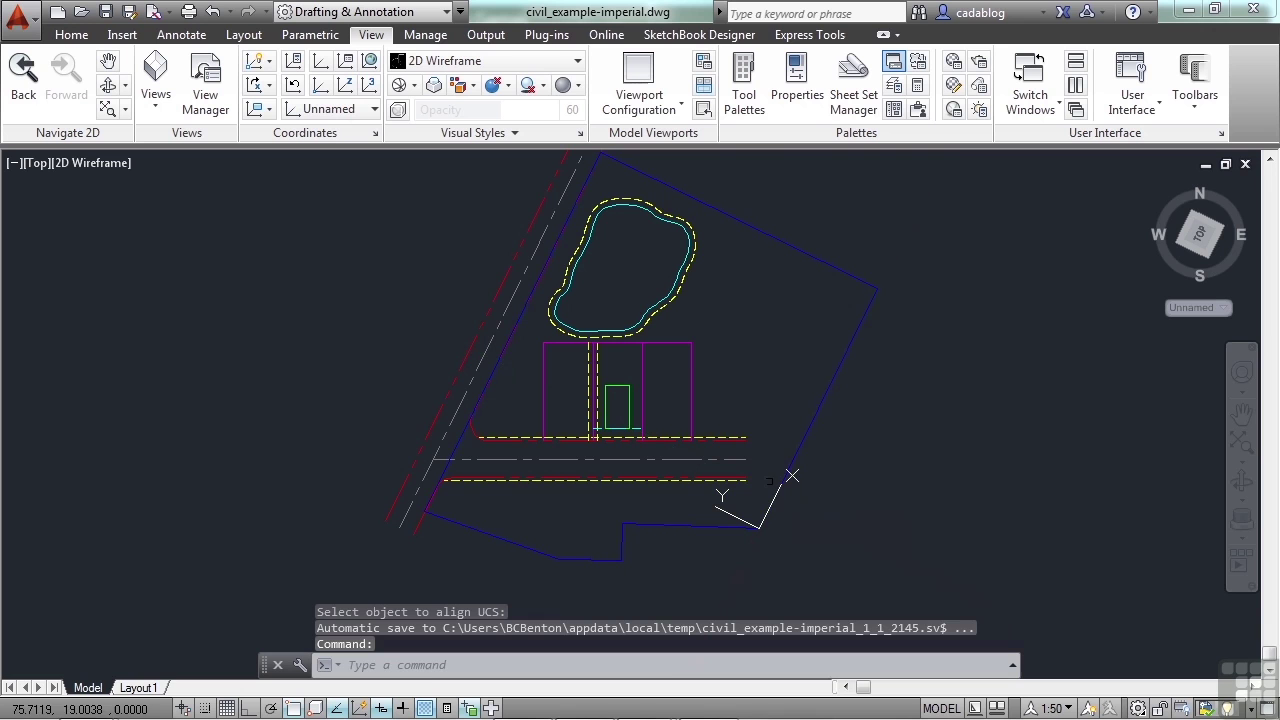
# - Draw two magenta Ortho lines along the site's right side in the rotated UCS
pyautogui.scroll(-2, 719, 391)
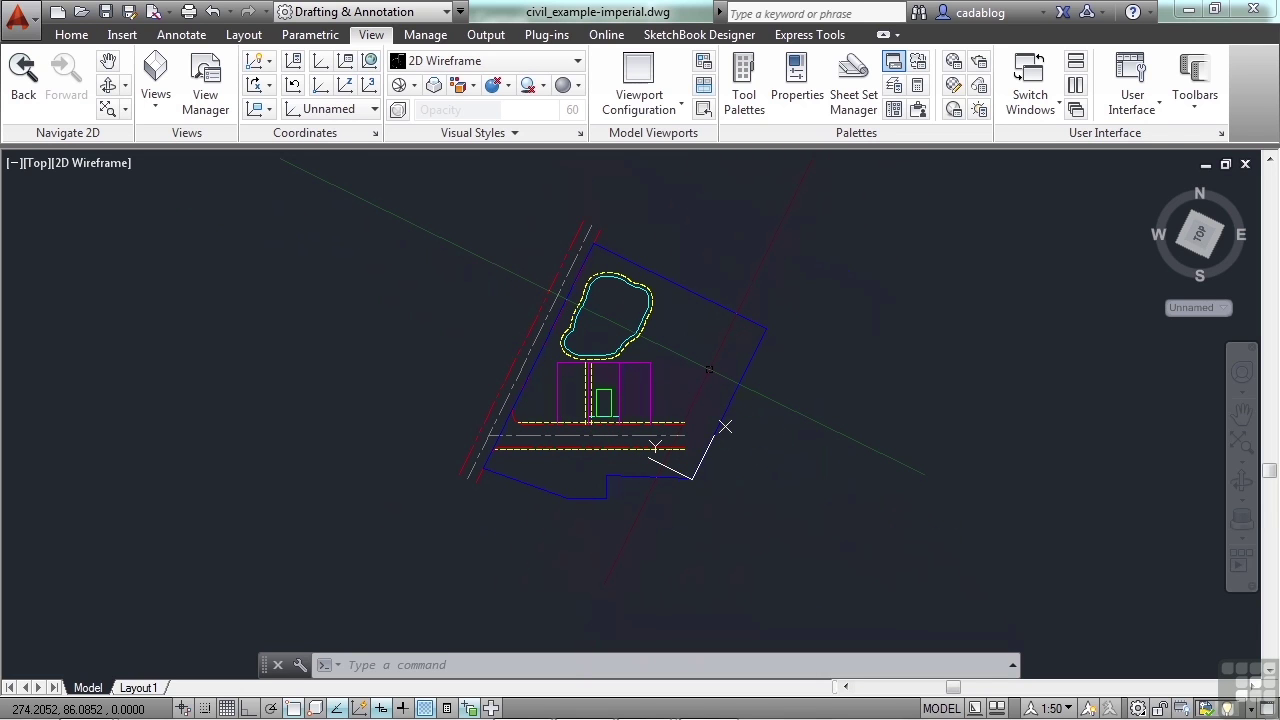
pyautogui.write('l')
pyautogui.press('Return')
pyautogui.scroll(2, 712, 374)
pyautogui.click(716, 378)
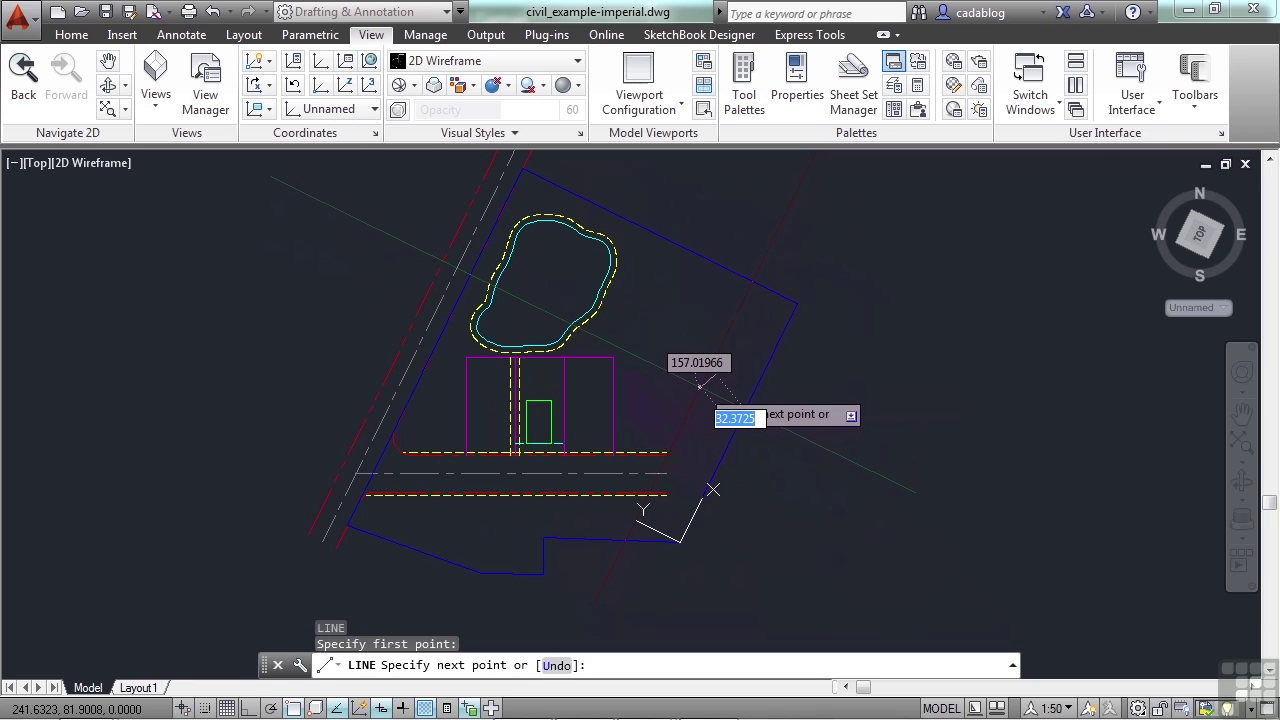
pyautogui.press('F8')
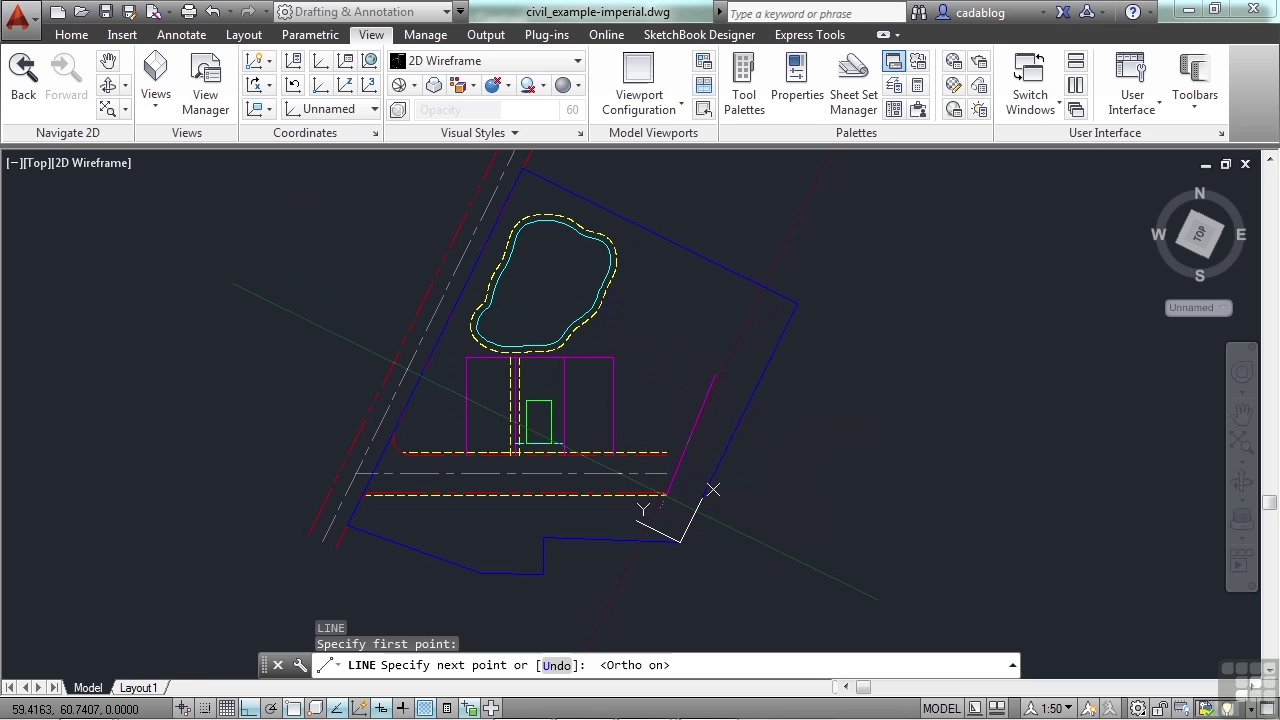
pyautogui.click(713, 490)
pyautogui.press('Return')
pyautogui.press('Return')
pyautogui.press('Return')
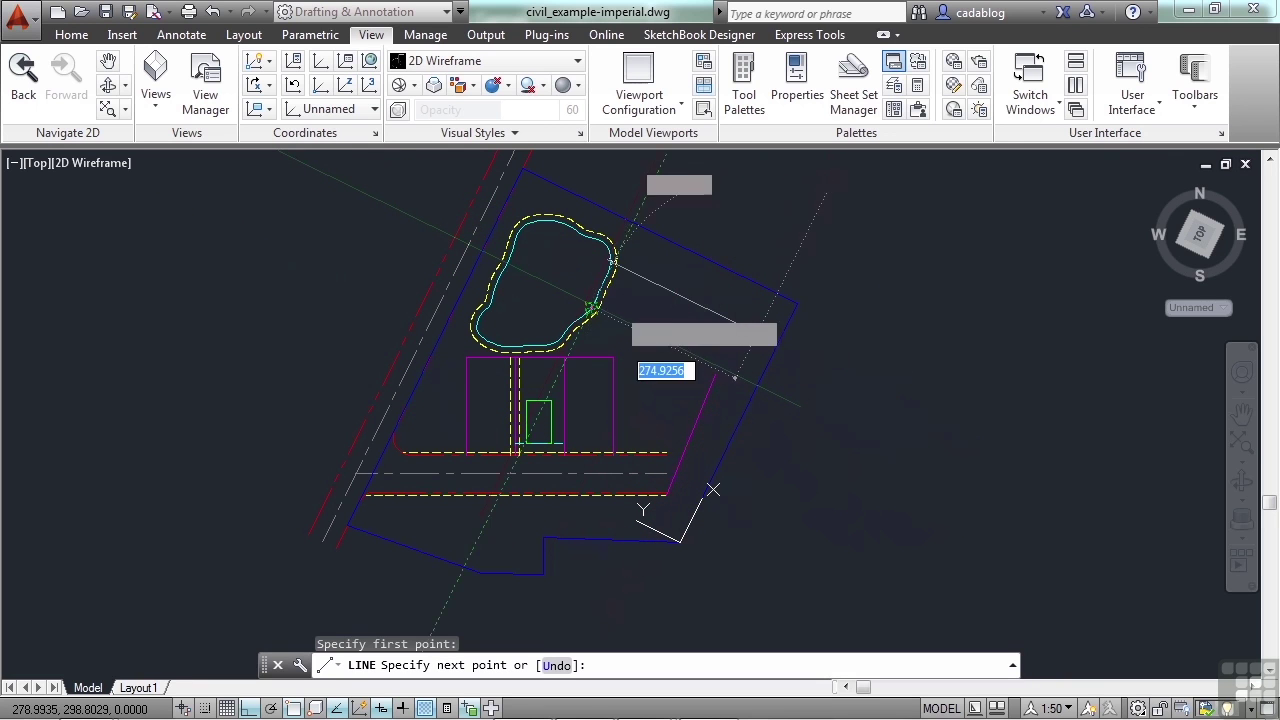
pyautogui.click(668, 291)
pyautogui.press('Return')
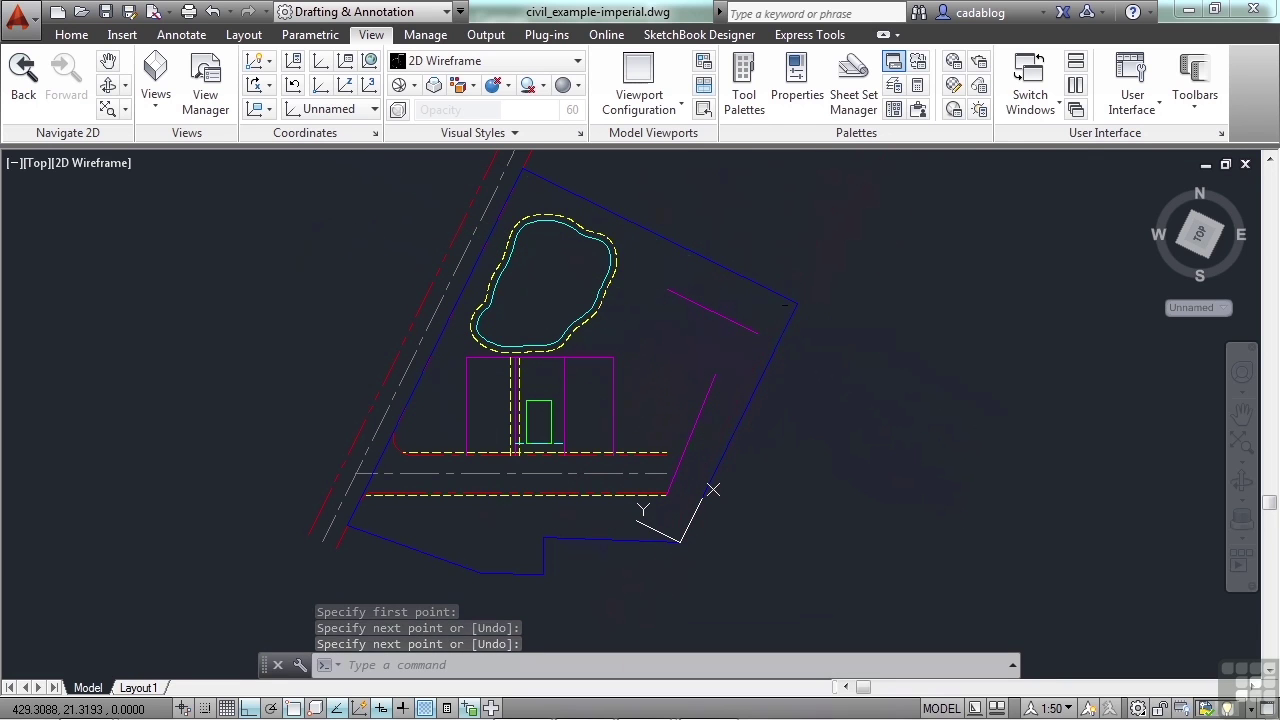
# - Draw a magenta rectangle beside the lot, squared to the rotated UCS axes
pyautogui.moveTo(833, 346); pyautogui.dragTo(816, 394, button='middle')
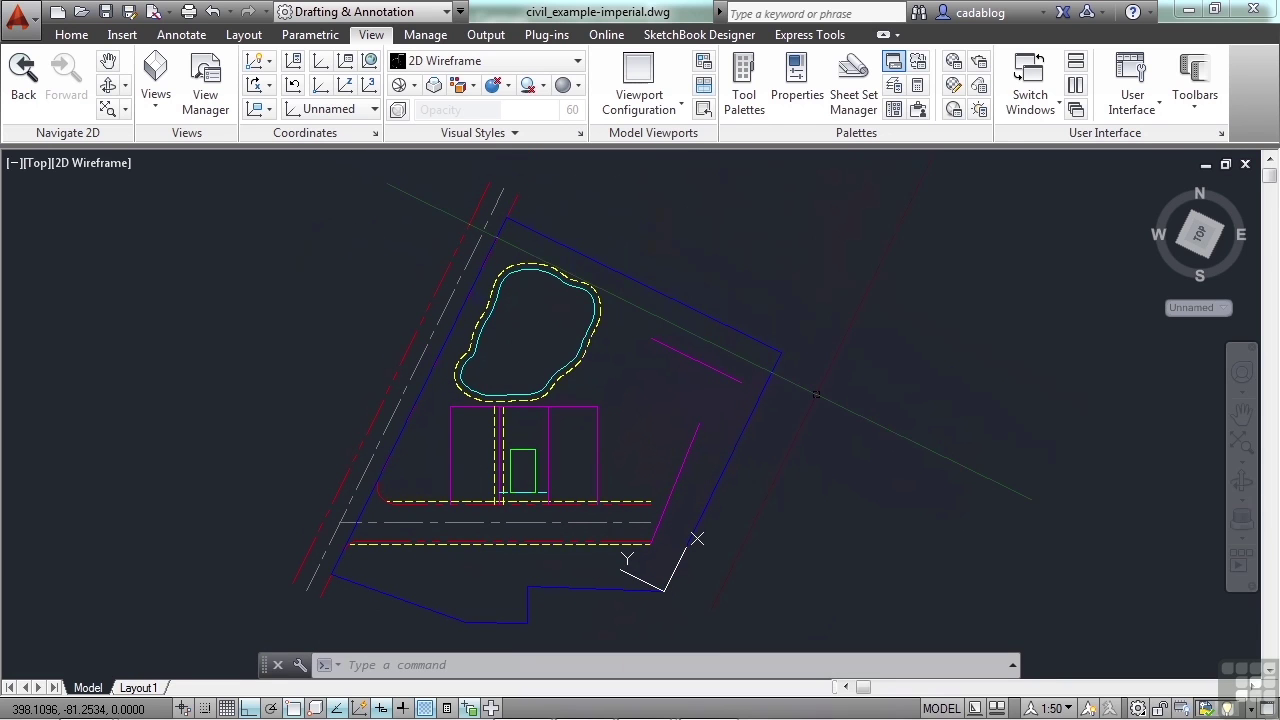
pyautogui.write('rec')
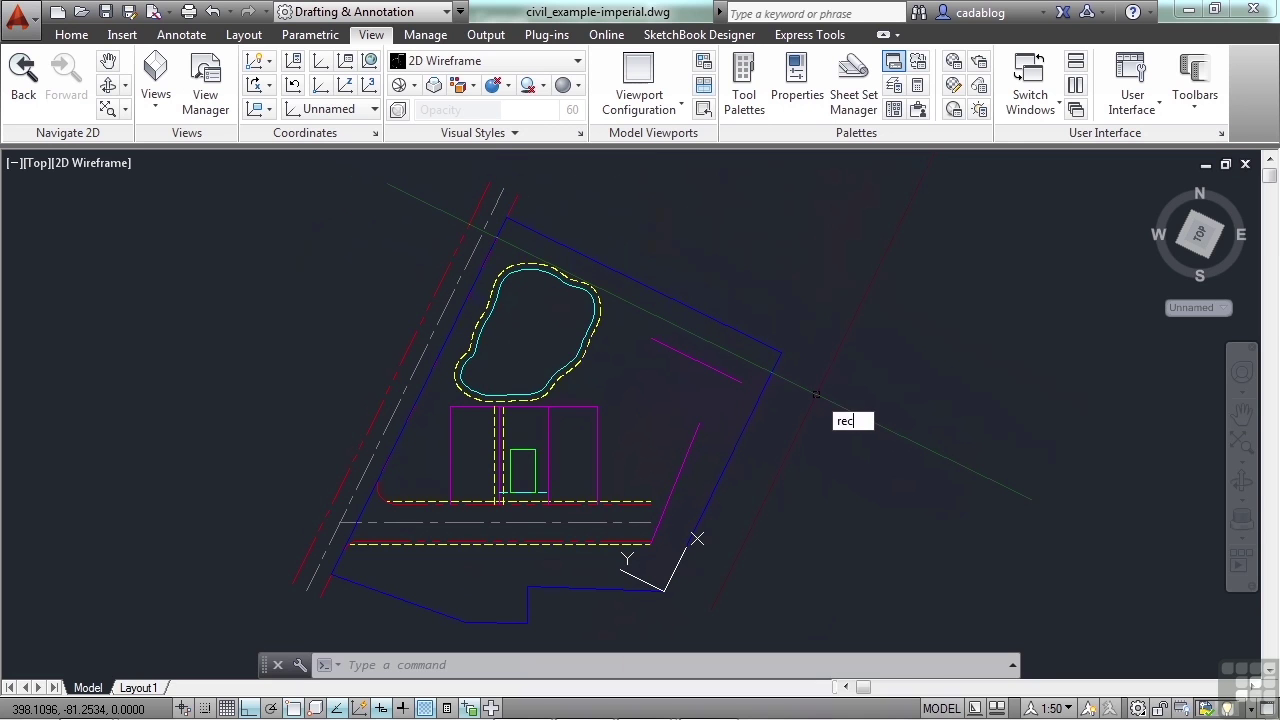
pyautogui.press('Return')
pyautogui.scroll(-2, 730, 435)
pyautogui.click(773, 318)
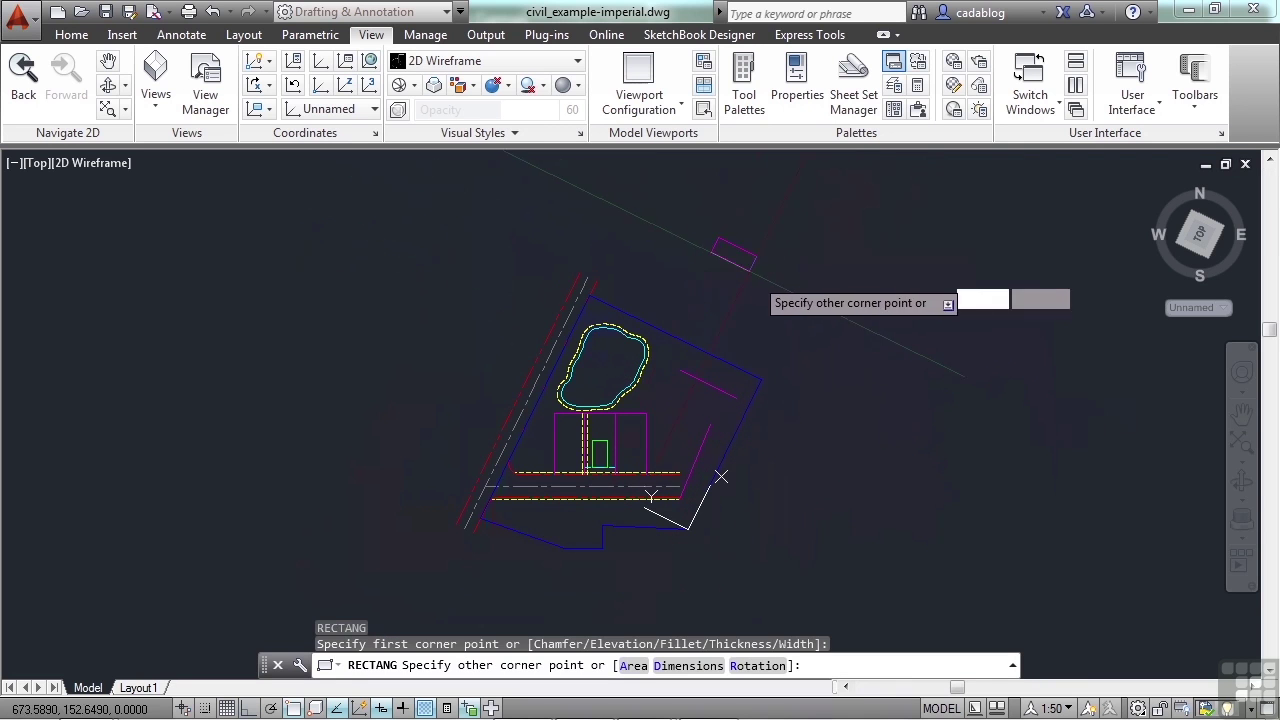
pyautogui.click(773, 318)
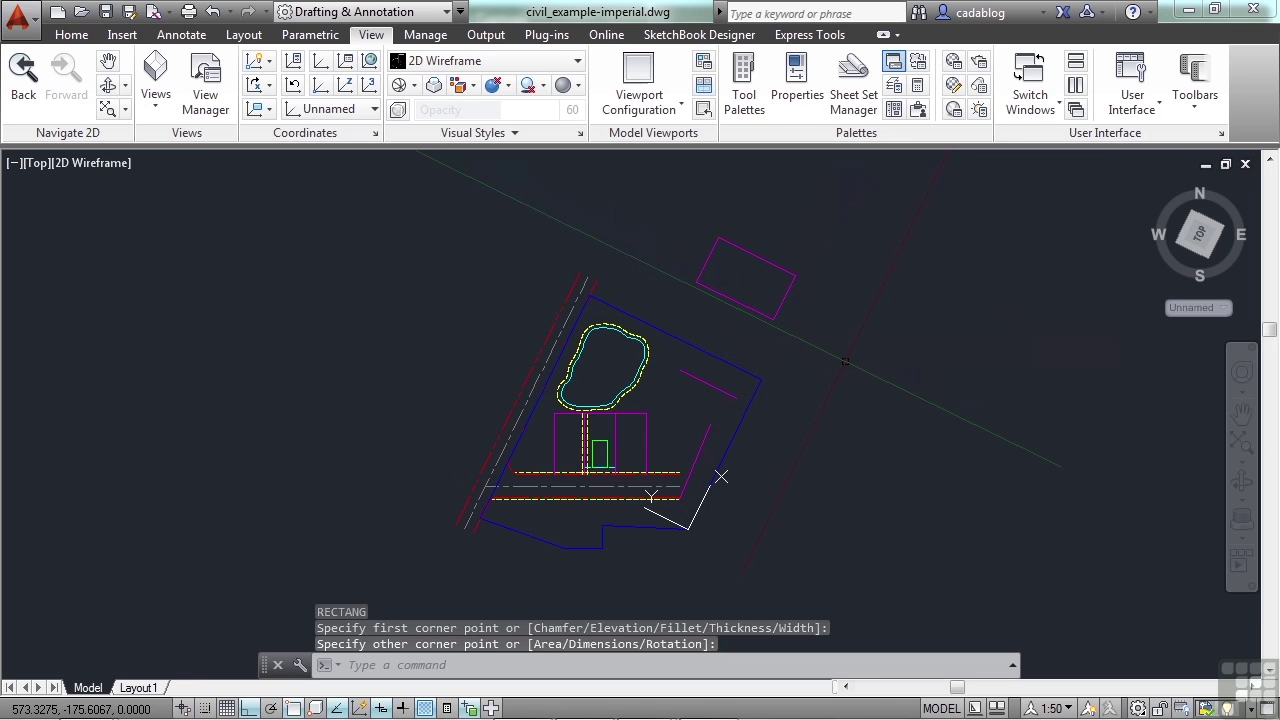
pyautogui.scroll(4, 700, 430)
pyautogui.moveTo(718, 360); pyautogui.dragTo(770, 296, button='middle')
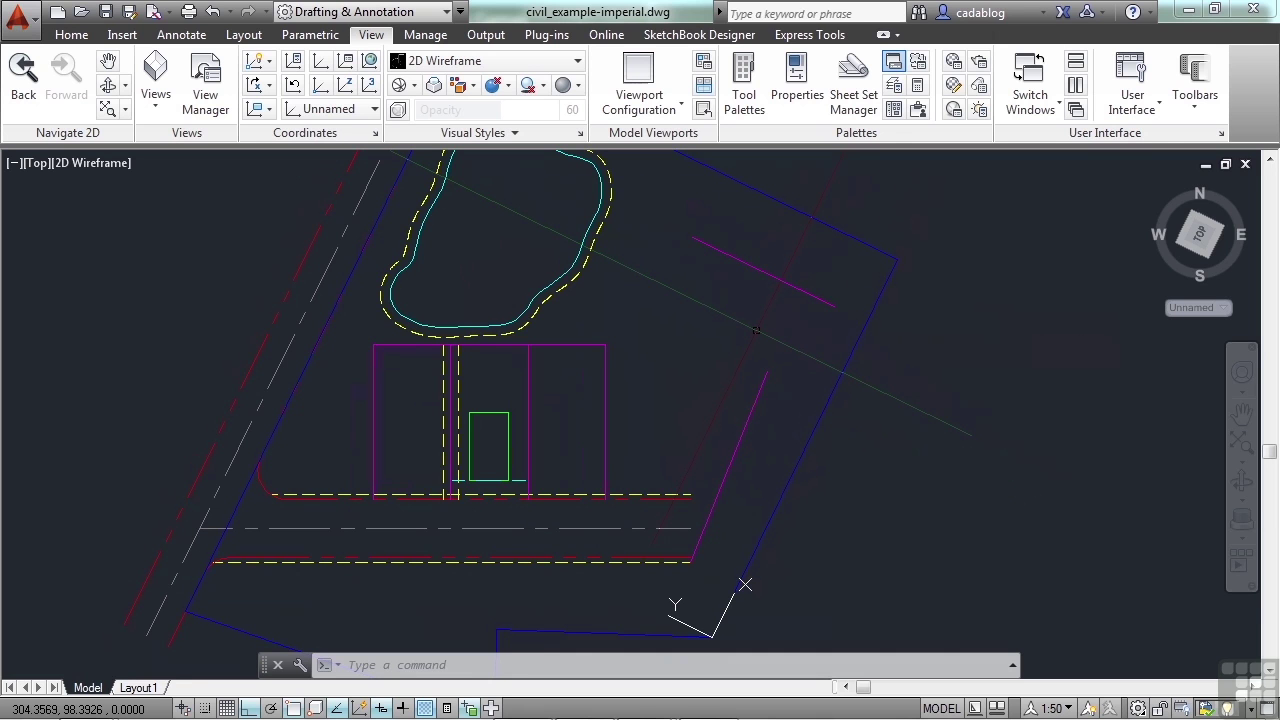
# - Reset the UCS to World using the UCS command's World option
pyautogui.write('ucs')
pyautogui.press('Return')
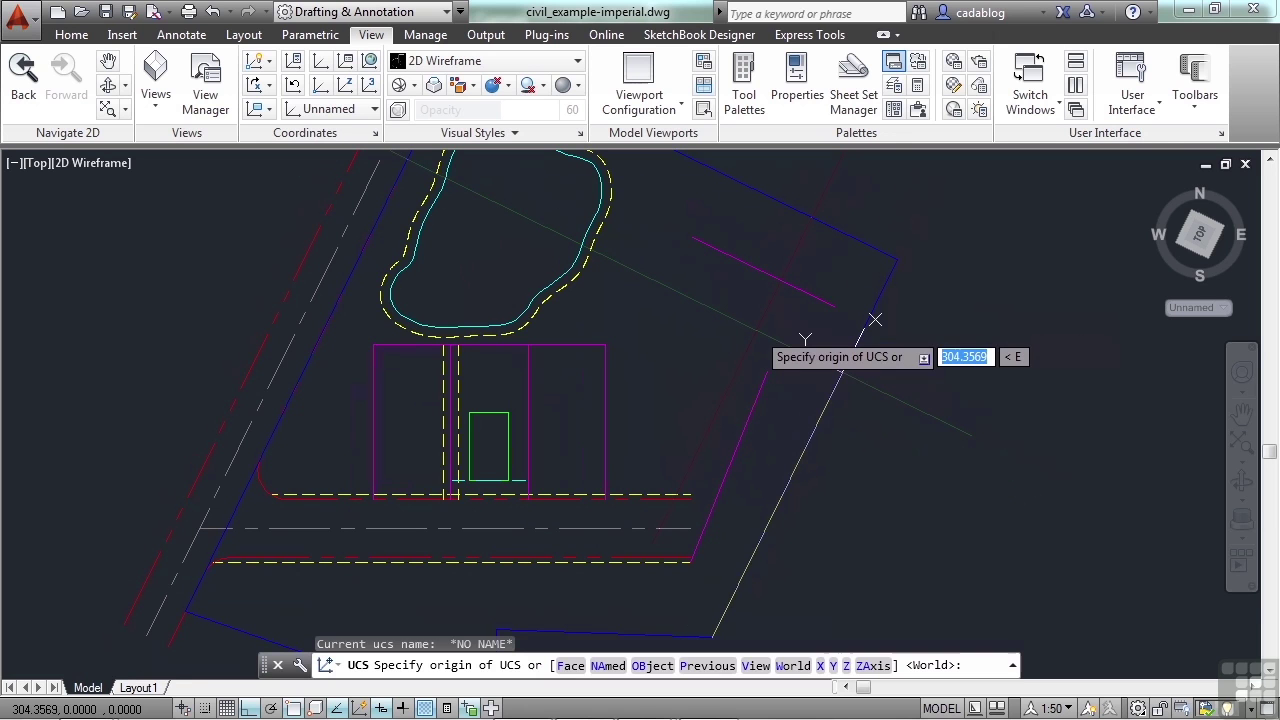
pyautogui.scroll(-2, 835, 310)
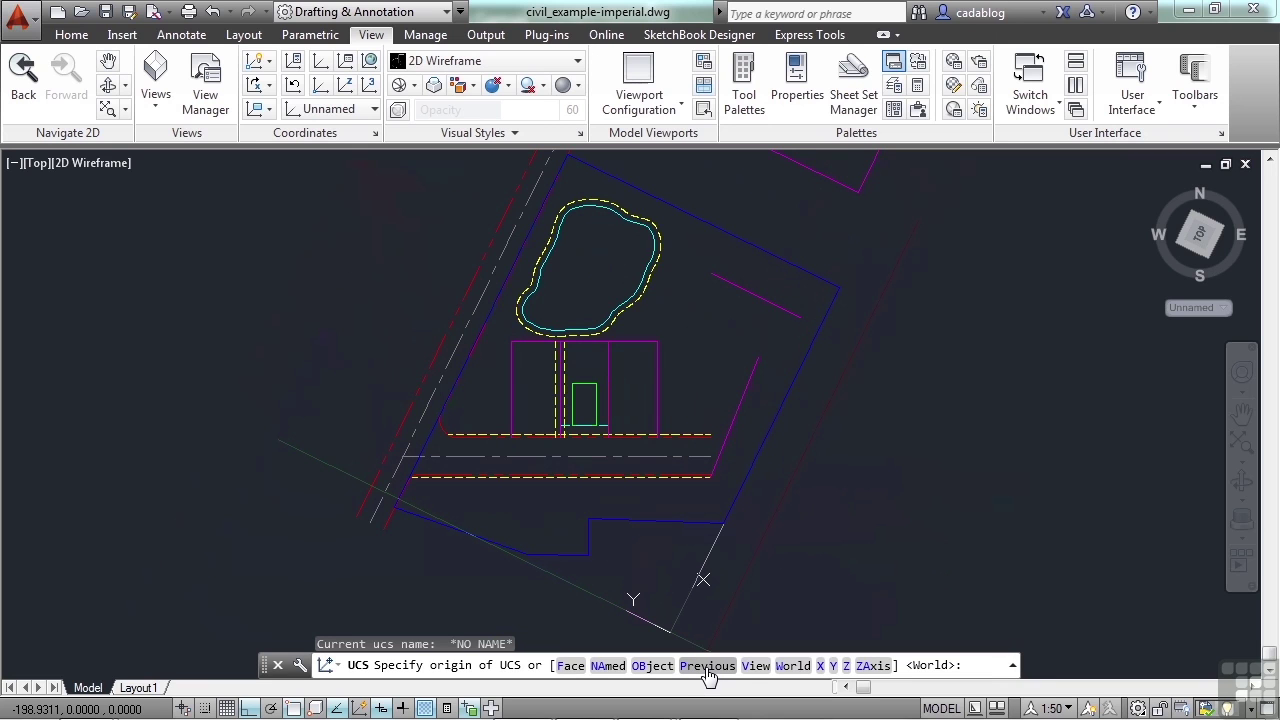
pyautogui.click(793, 666)
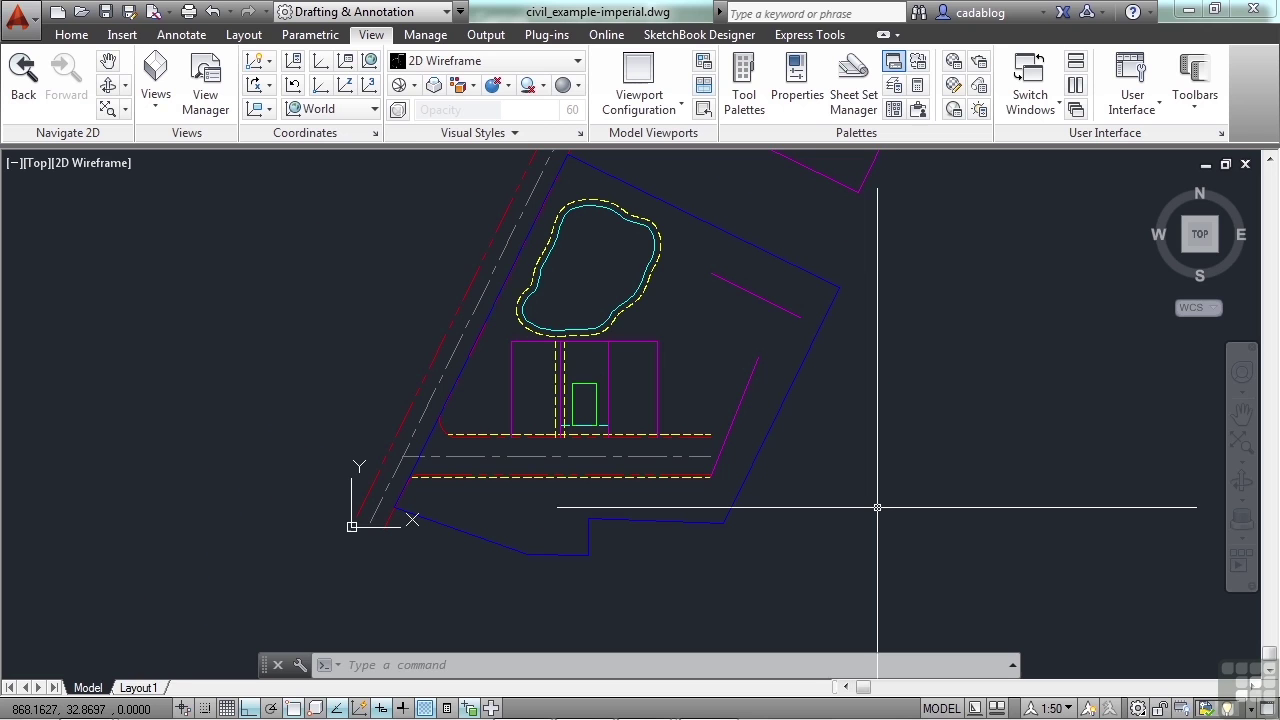
pyautogui.write('ucs')
pyautogui.press('Return')
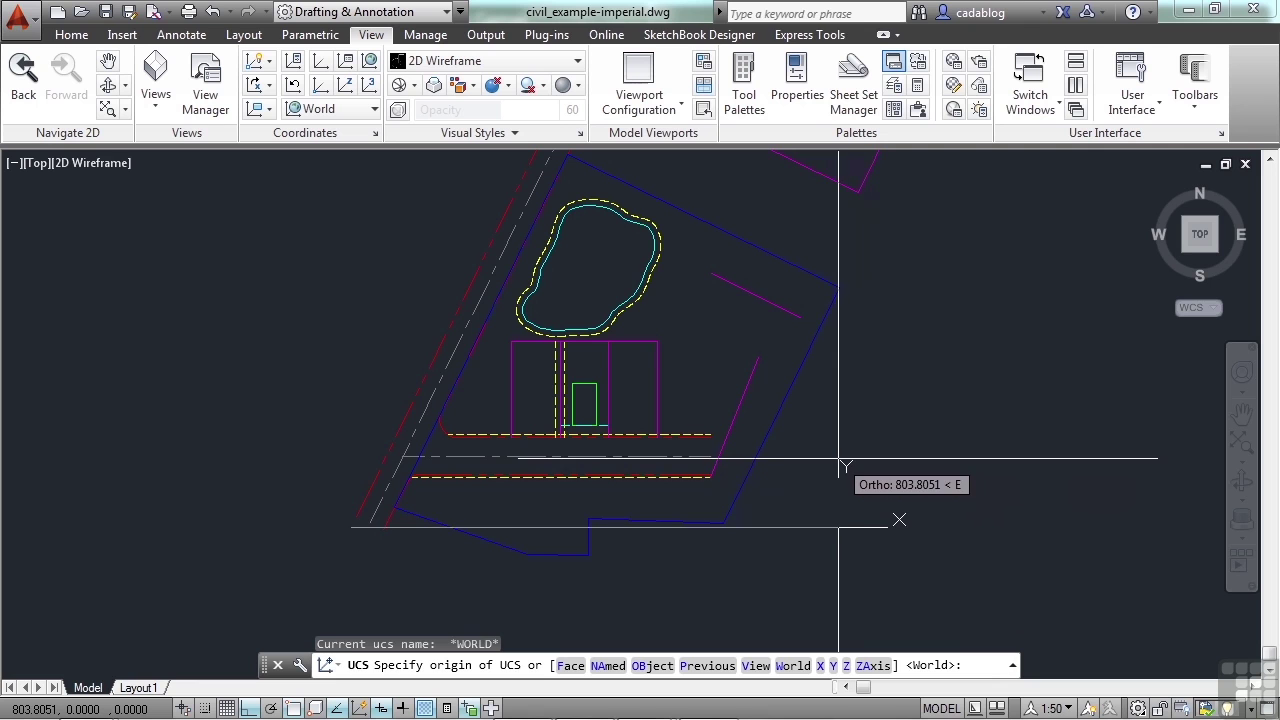
pyautogui.click(820, 666)
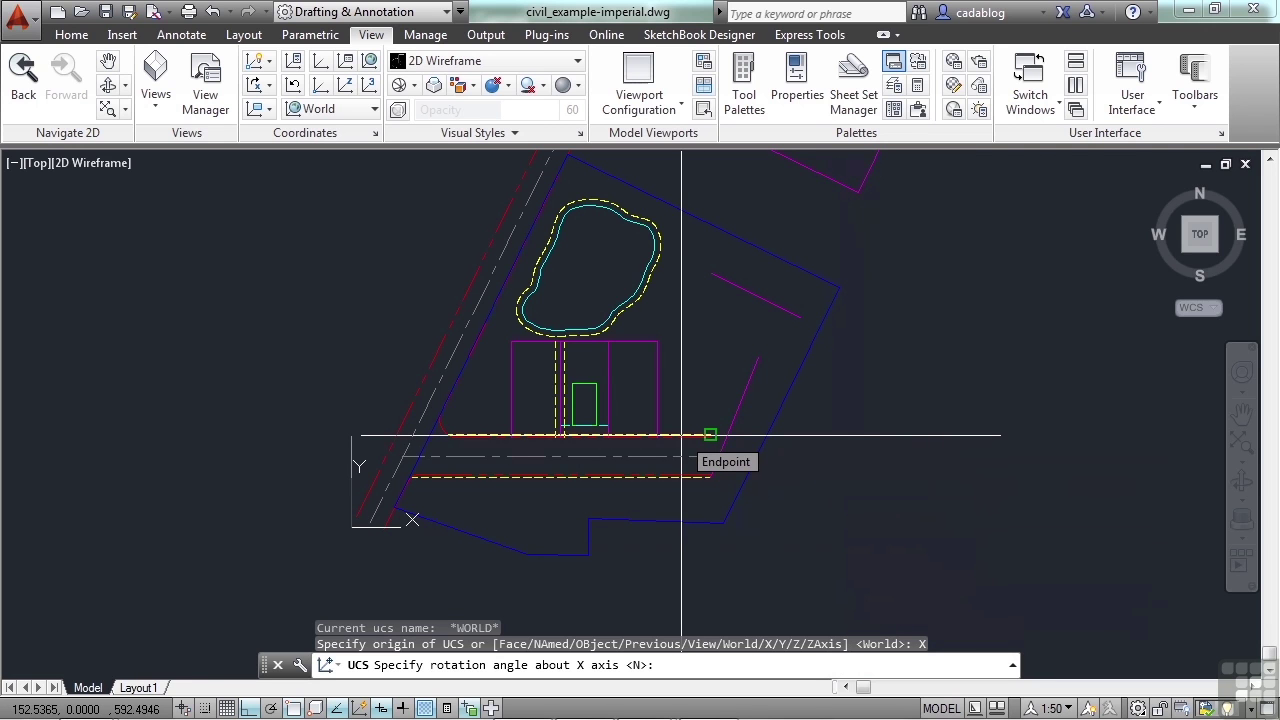
pyautogui.press('F8')
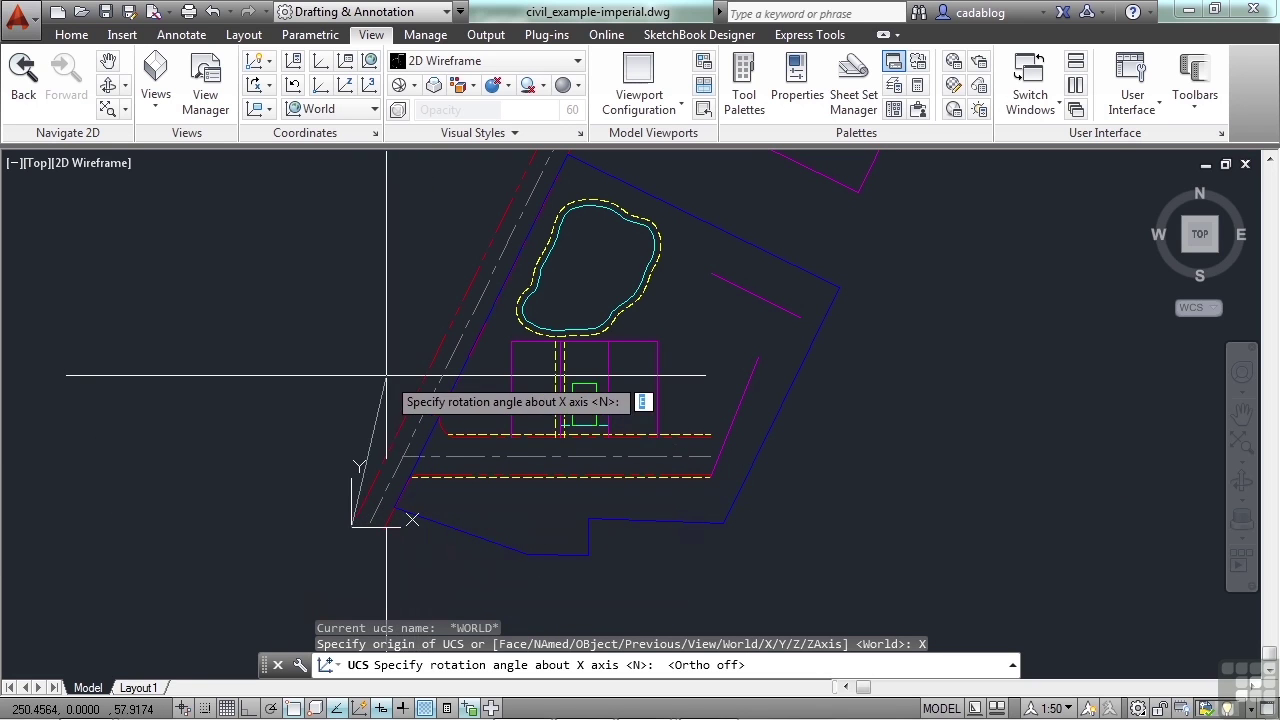
pyautogui.press('F8')
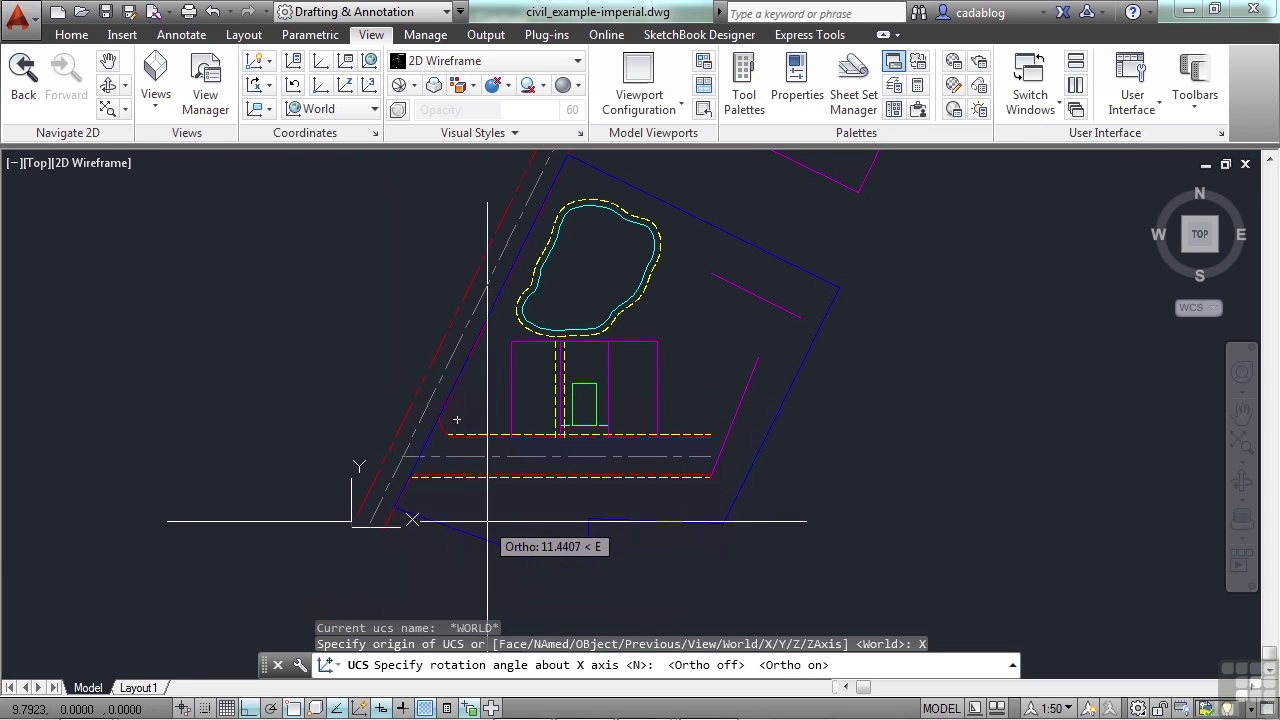
pyautogui.press('F8')
pyautogui.scroll(4, 555, 360)
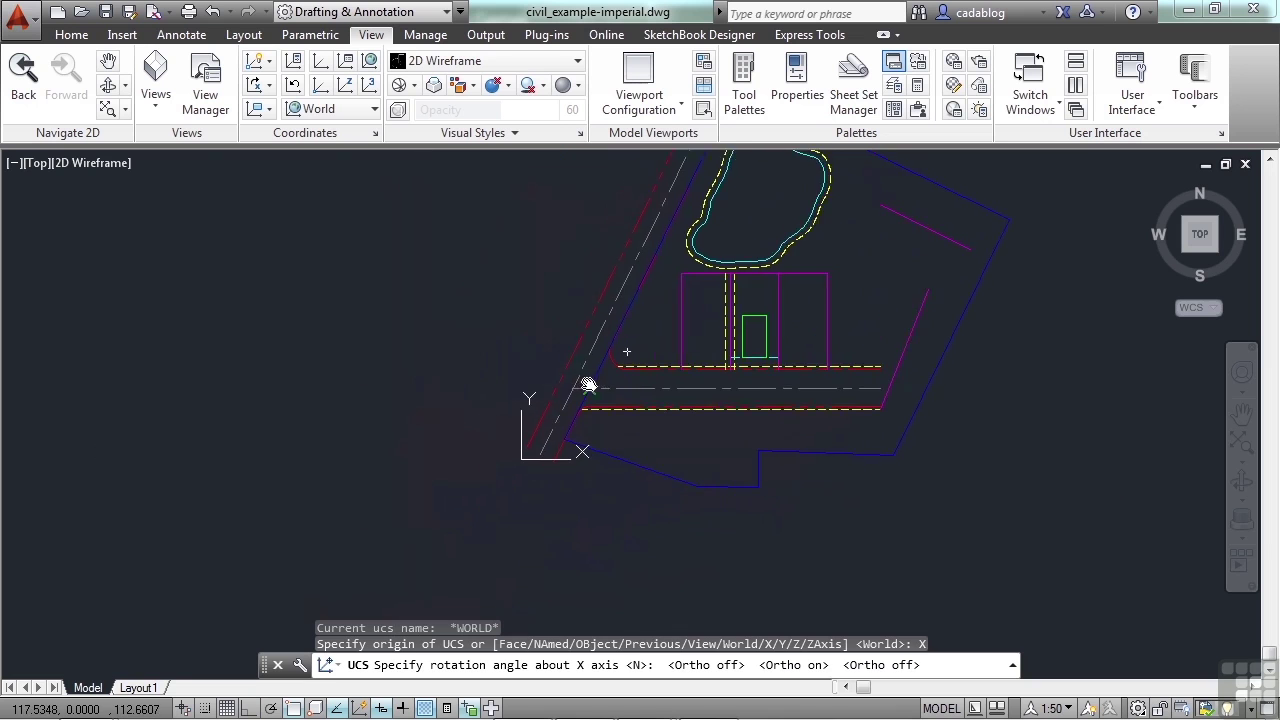
pyautogui.press('Return')
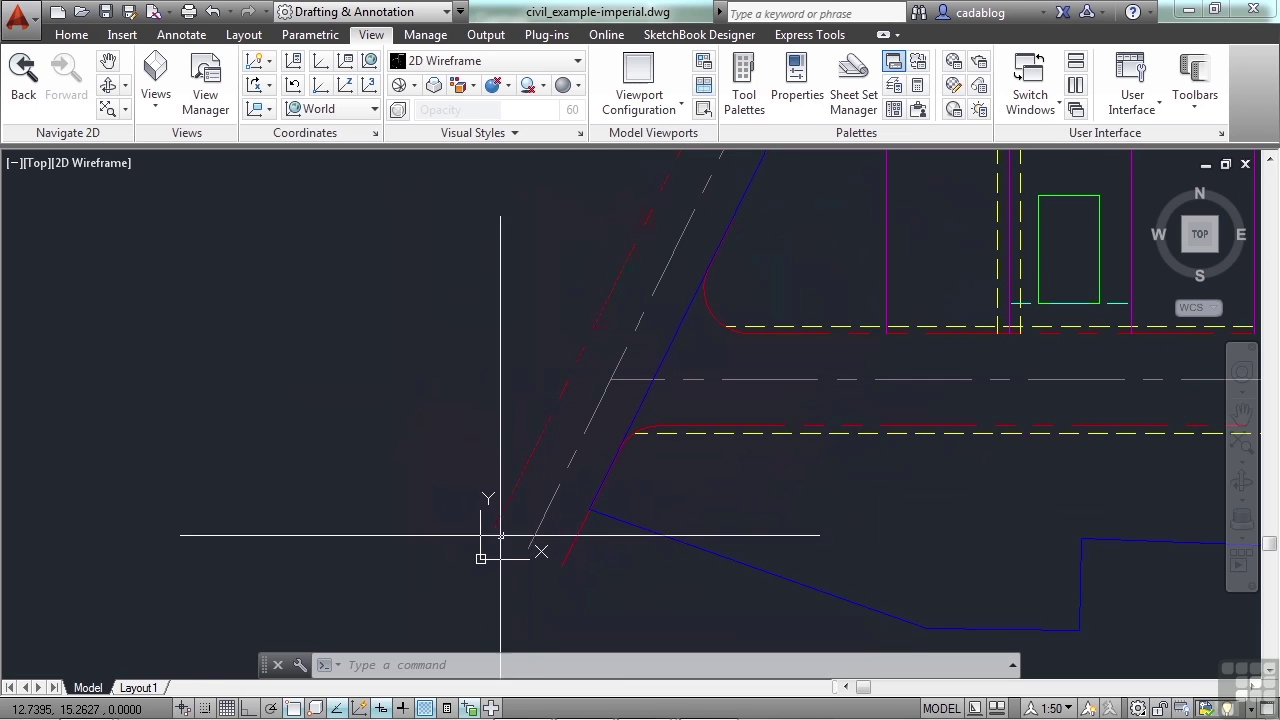
# - Reset the UCS to World with UCS, W
pyautogui.write('ucs')
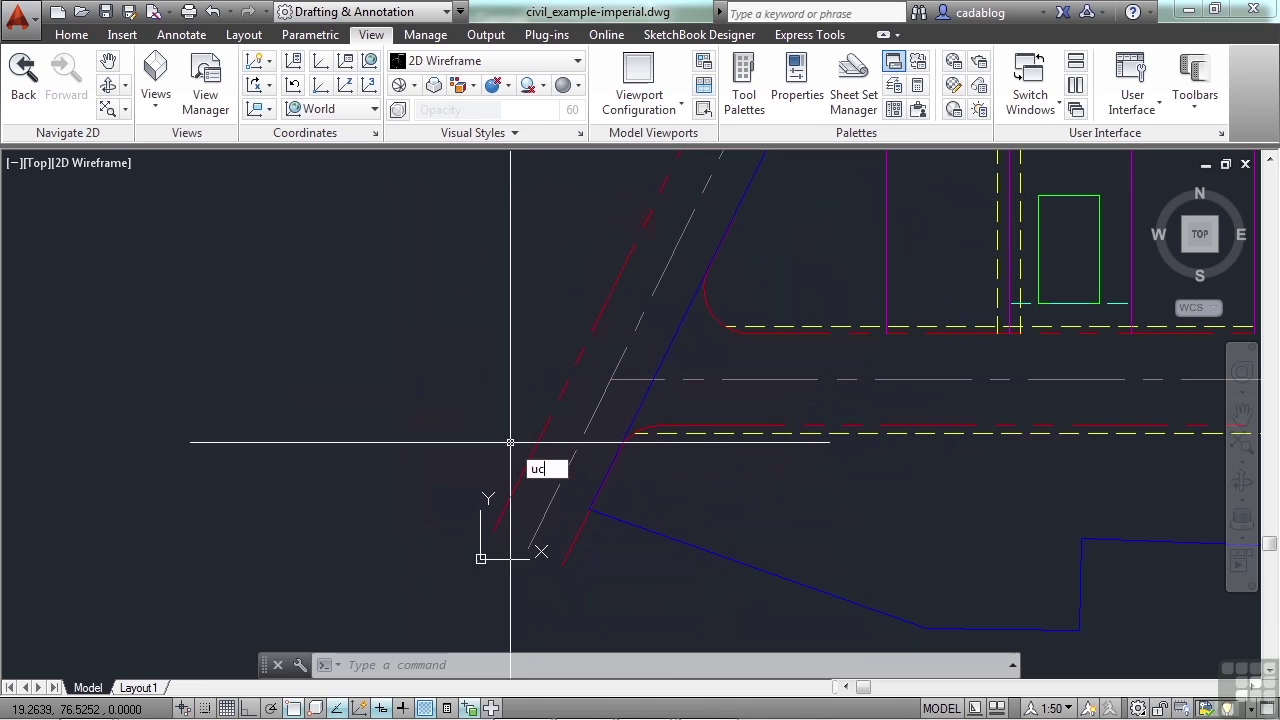
pyautogui.press('Return')
pyautogui.write('w')
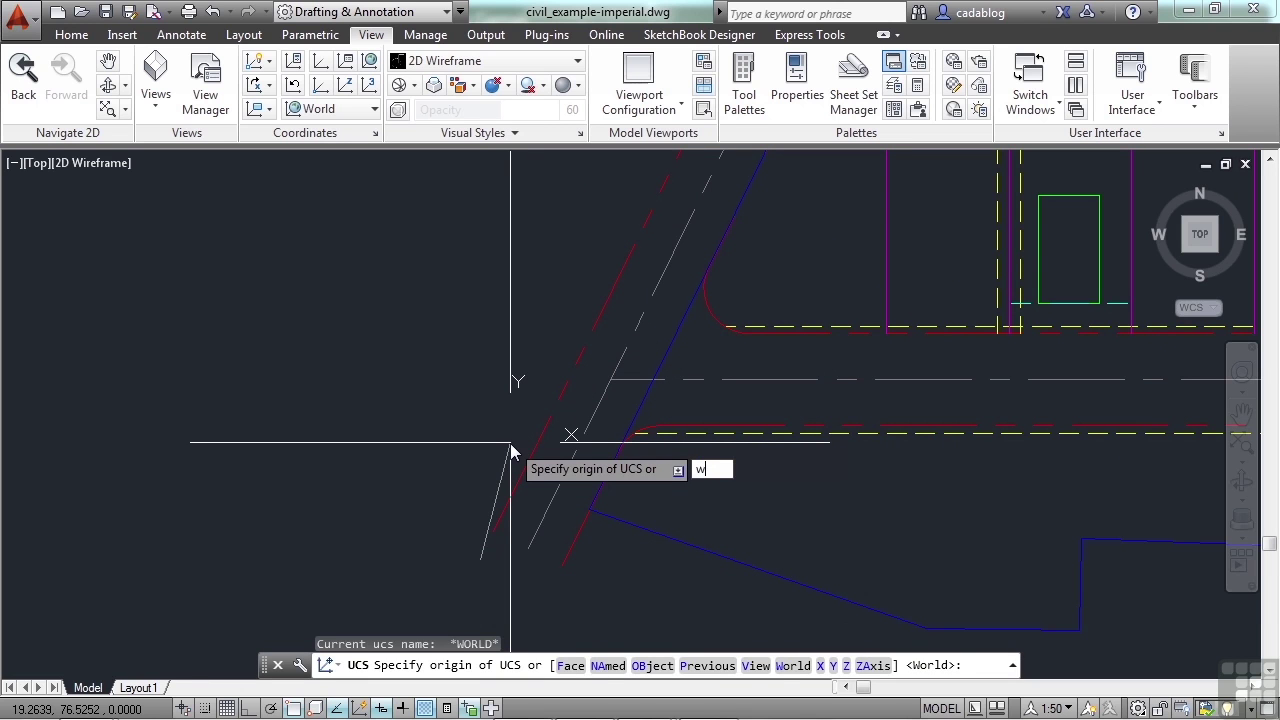
pyautogui.press('Return')
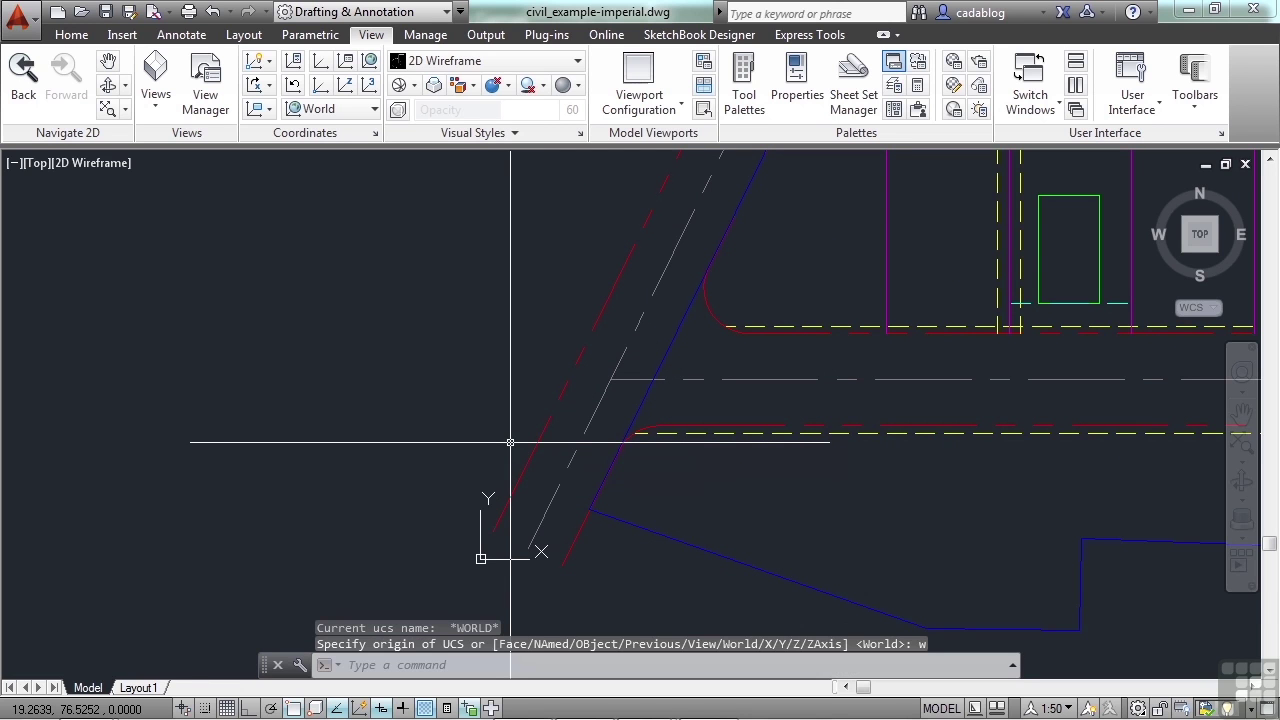
# - Rotate the UCS about its Z axis to a diagonal angle across the site
pyautogui.write('ucs')
pyautogui.press('Return')
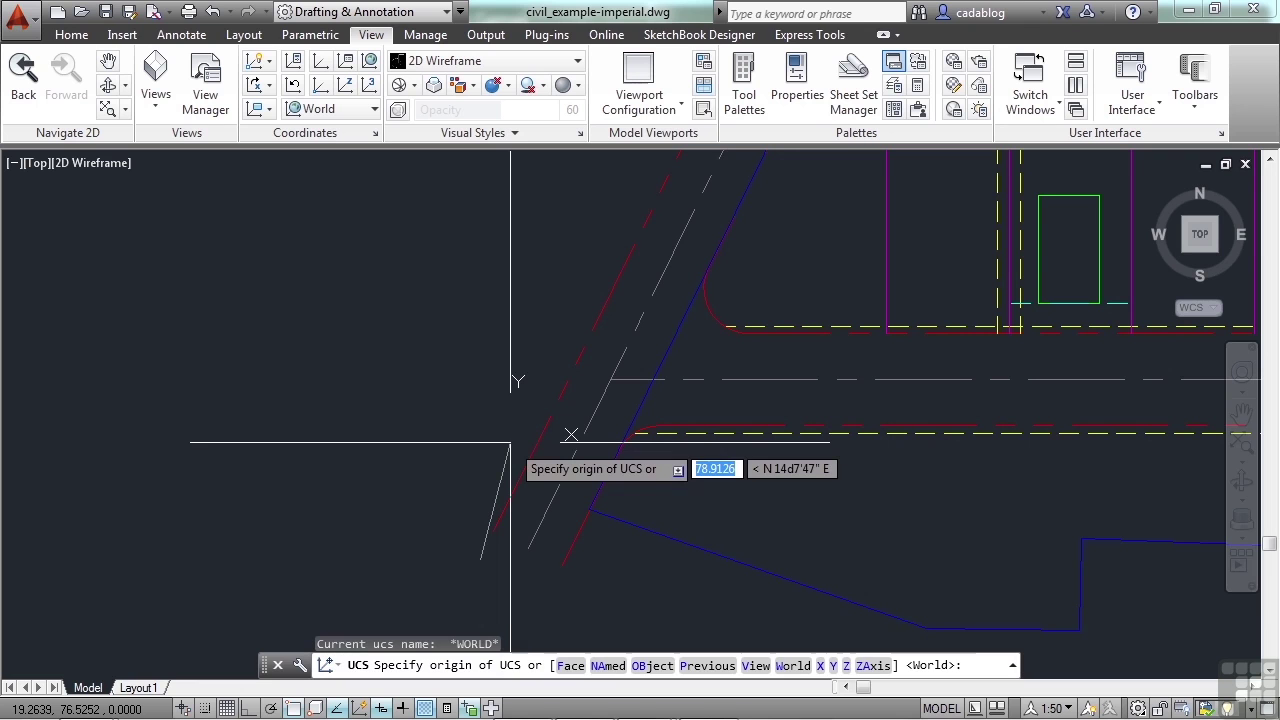
pyautogui.write('z')
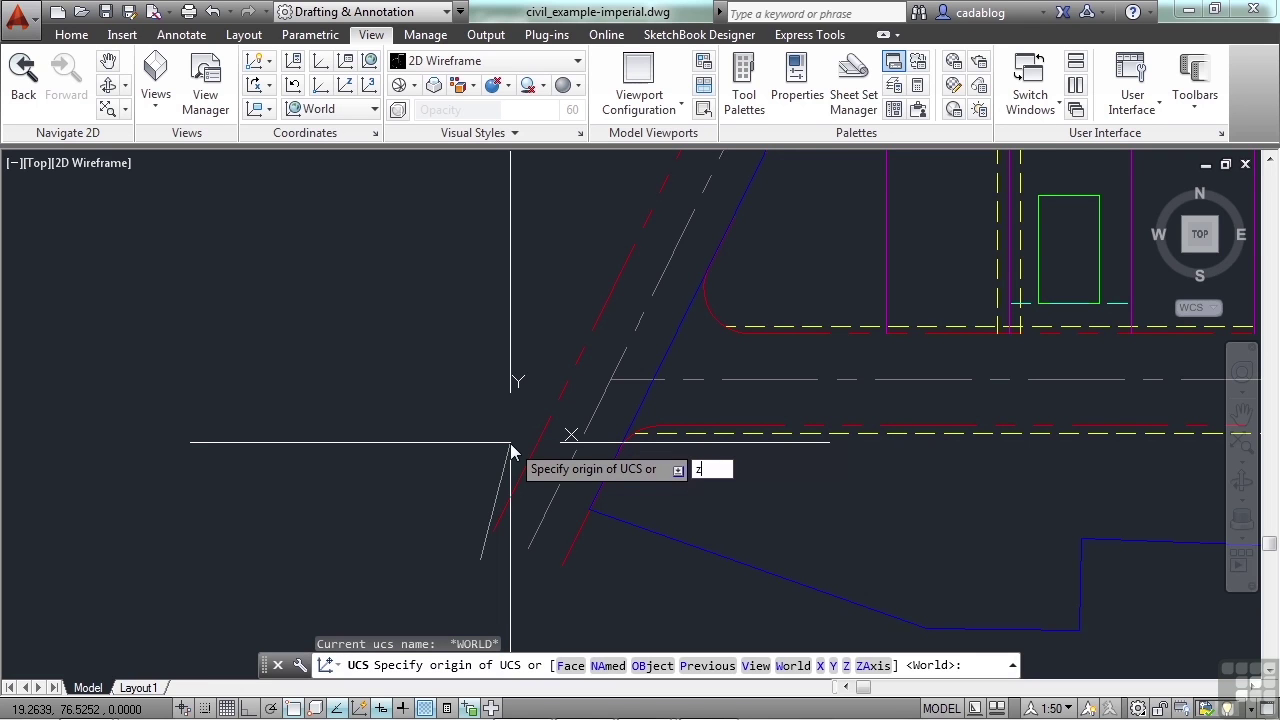
pyautogui.press('Return')
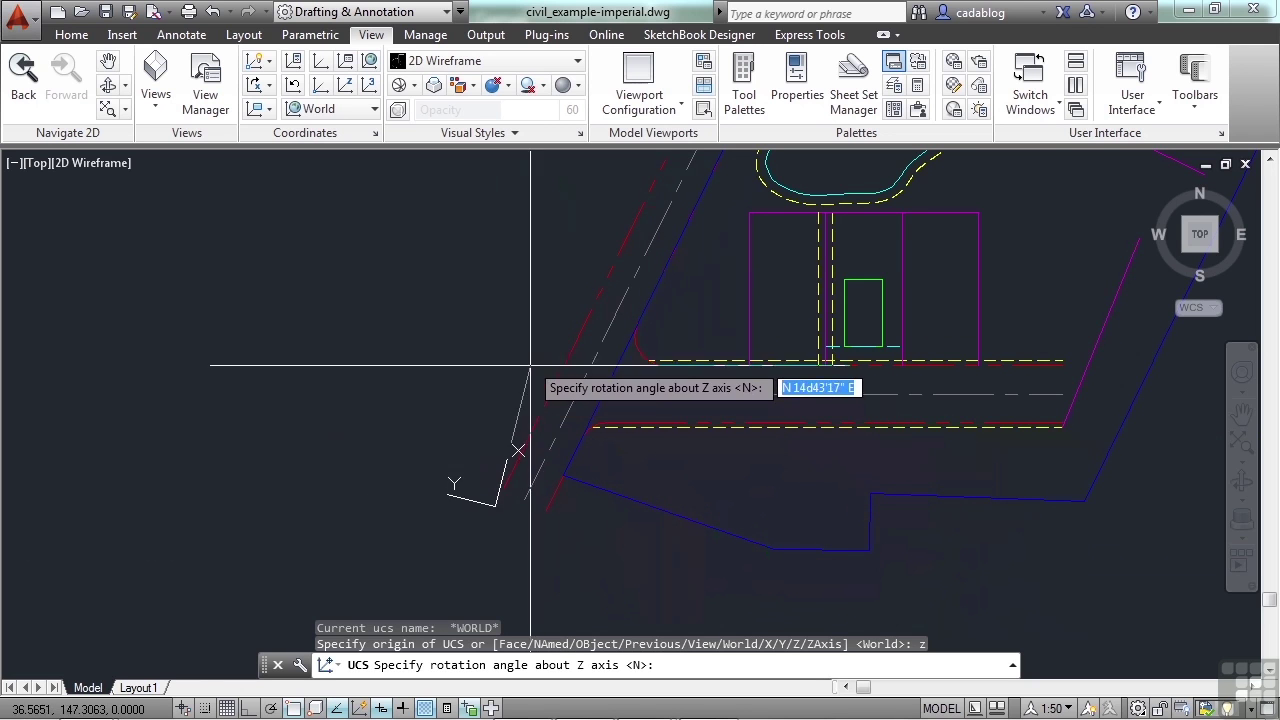
pyautogui.click(684, 297)
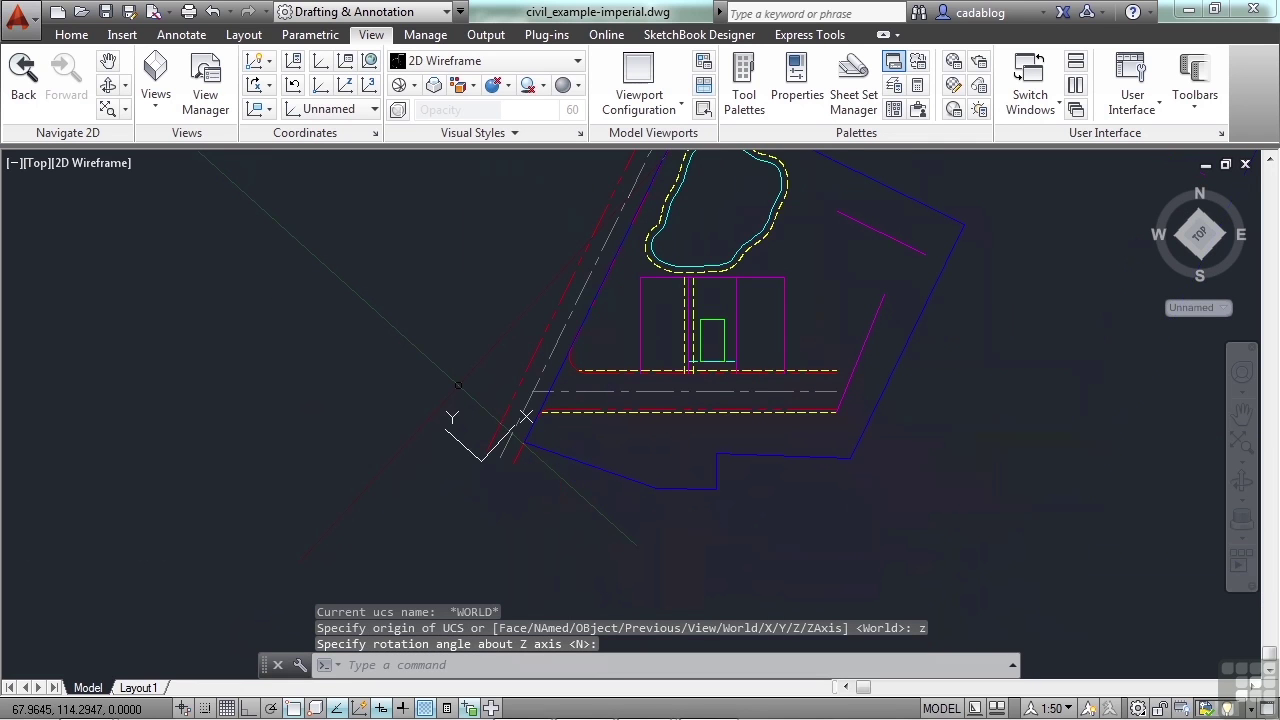
# - Show the World plan view with PLAN, W and reset the UCS to World
pyautogui.write('plan')
pyautogui.press('Return')
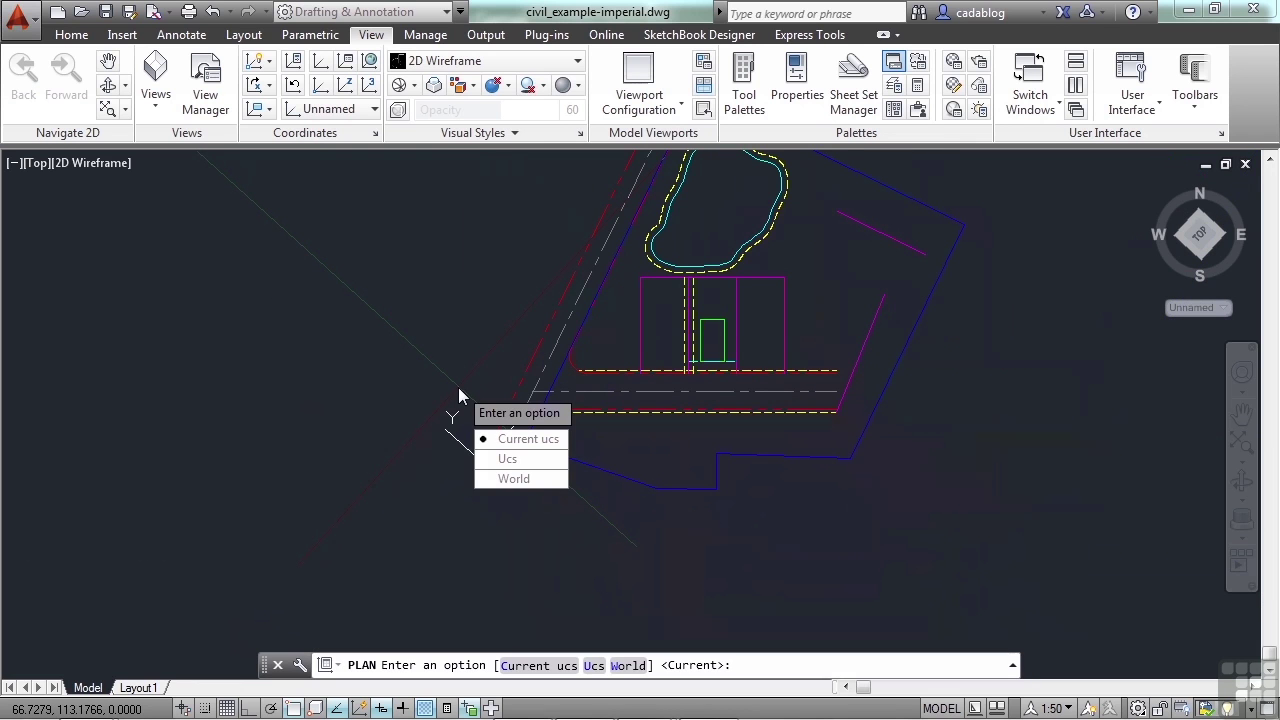
pyautogui.write('w')
pyautogui.press('Return')
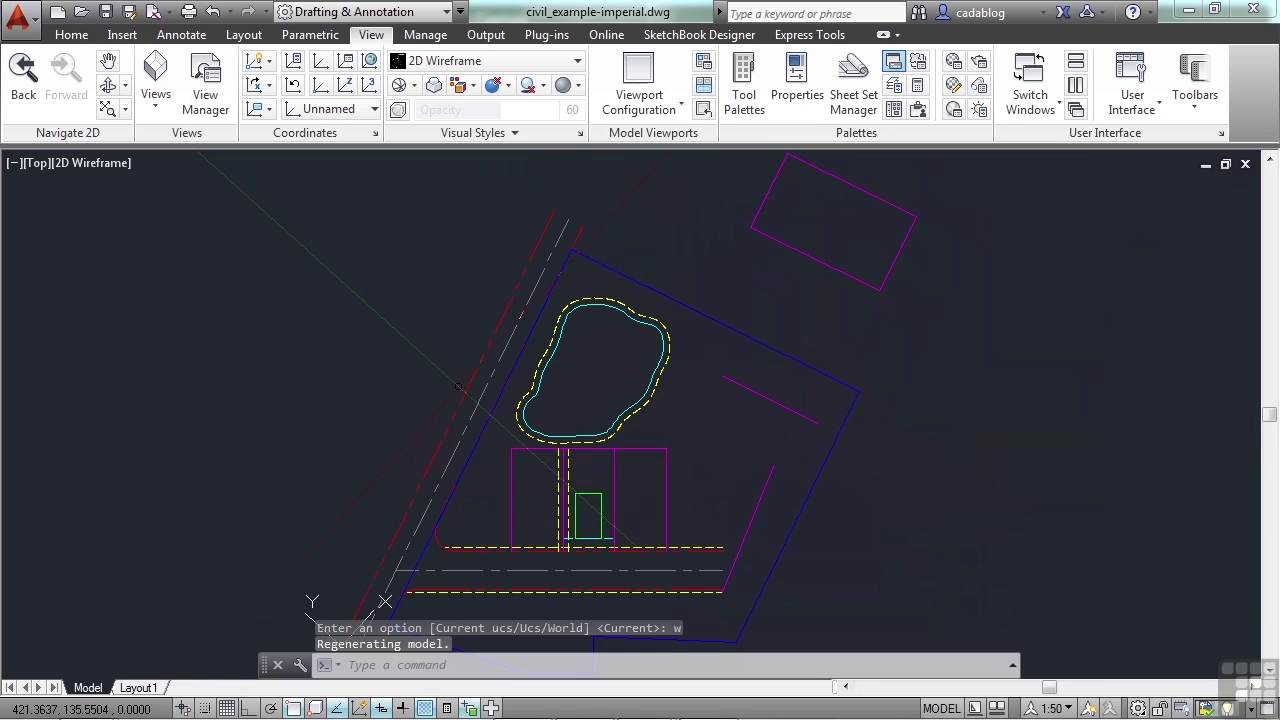
pyautogui.write('ucs')
pyautogui.press('Return')
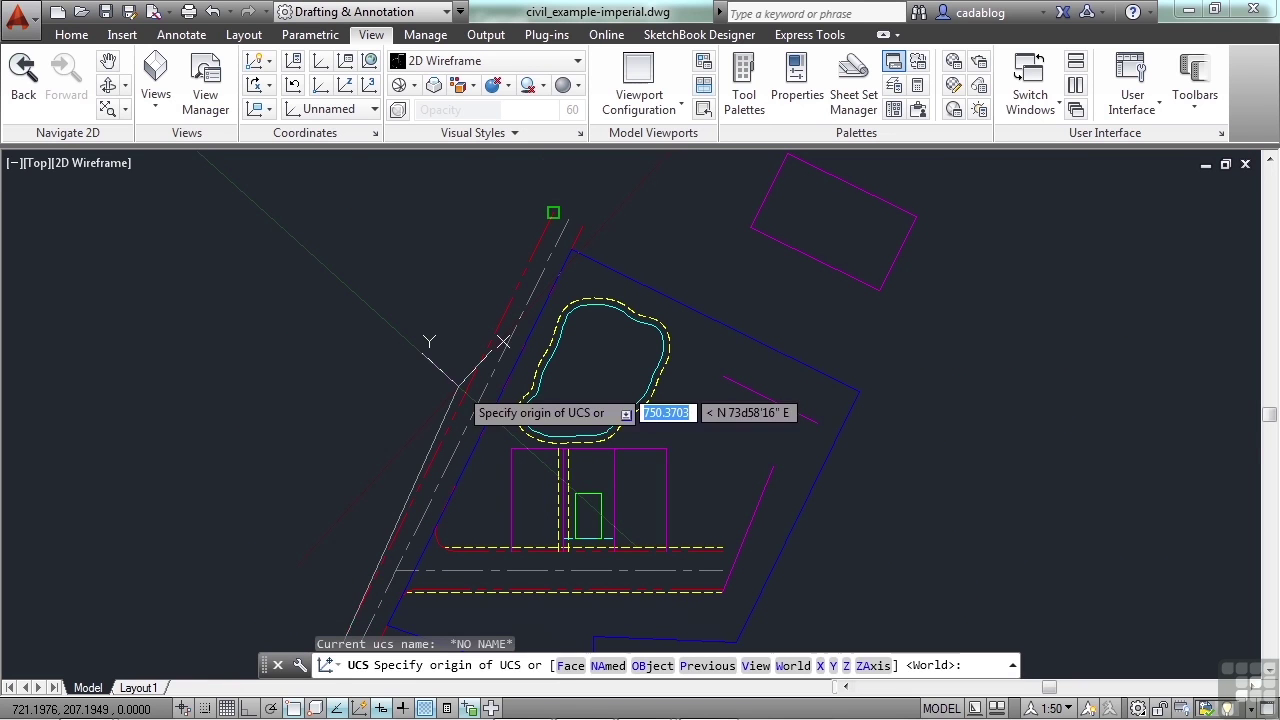
pyautogui.write('w')
pyautogui.press('Return')
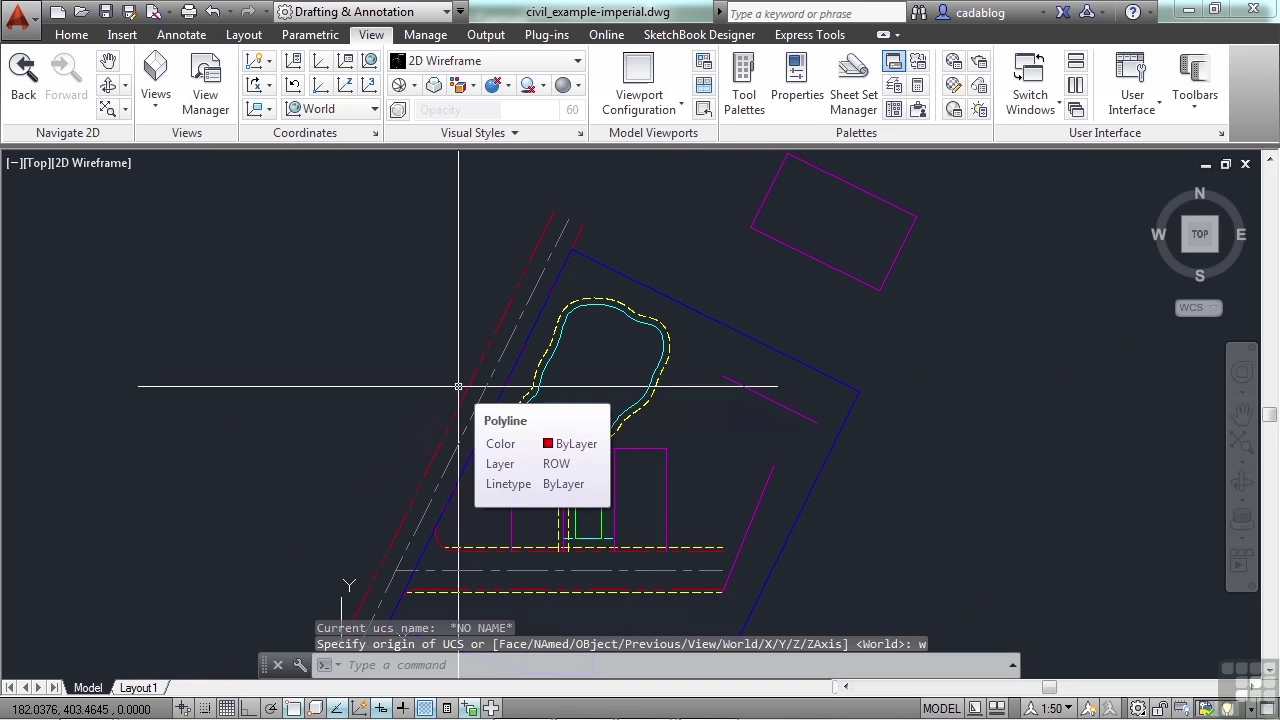
# - Reapply the World plan view and zoom to frame the site plan
pyautogui.scroll(-3, 458, 386)
pyautogui.write('p')
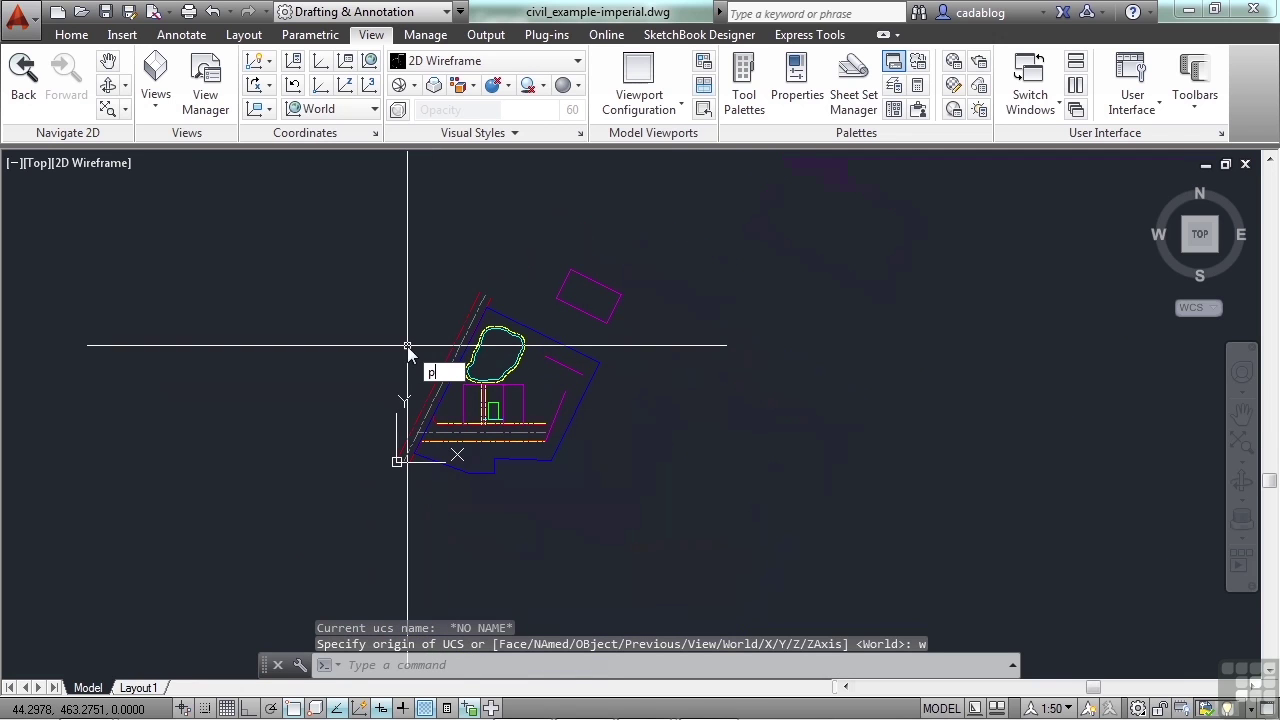
pyautogui.write('lan')
pyautogui.press('Return')
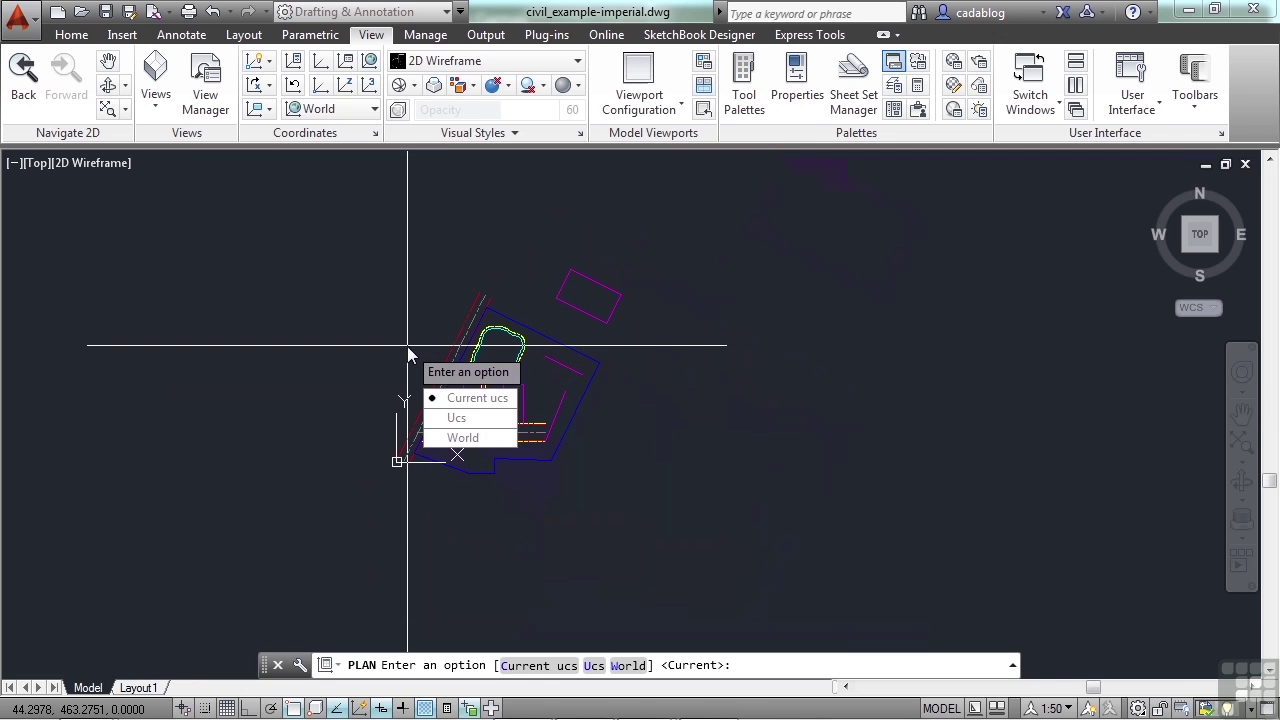
pyautogui.write('w')
pyautogui.press('Return')
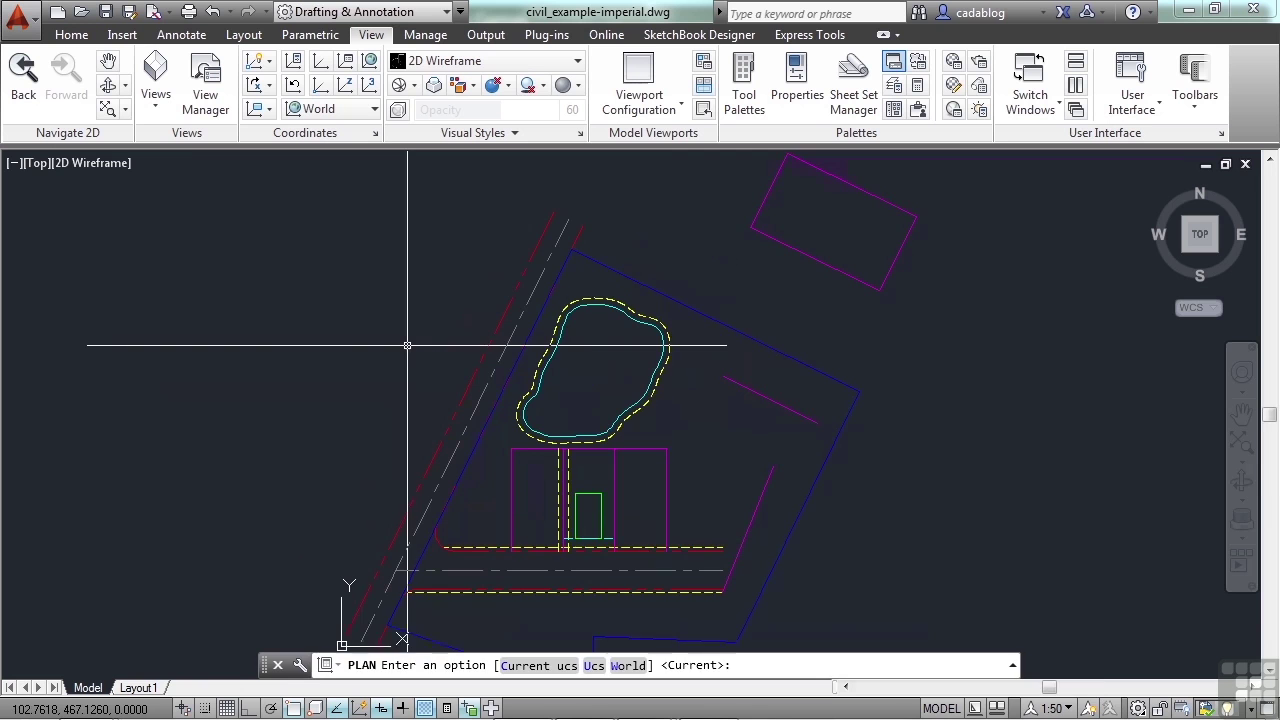
pyautogui.scroll(-3, 390, 400)
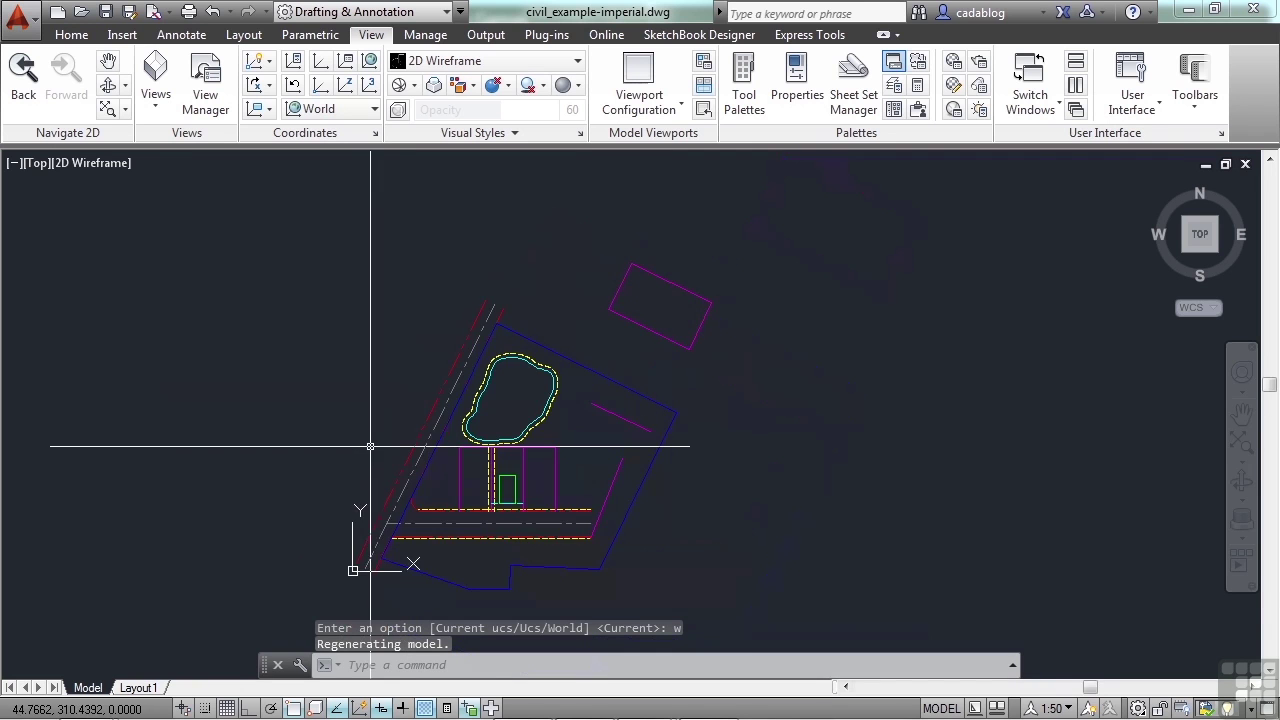
pyautogui.scroll(1, 480, 478)
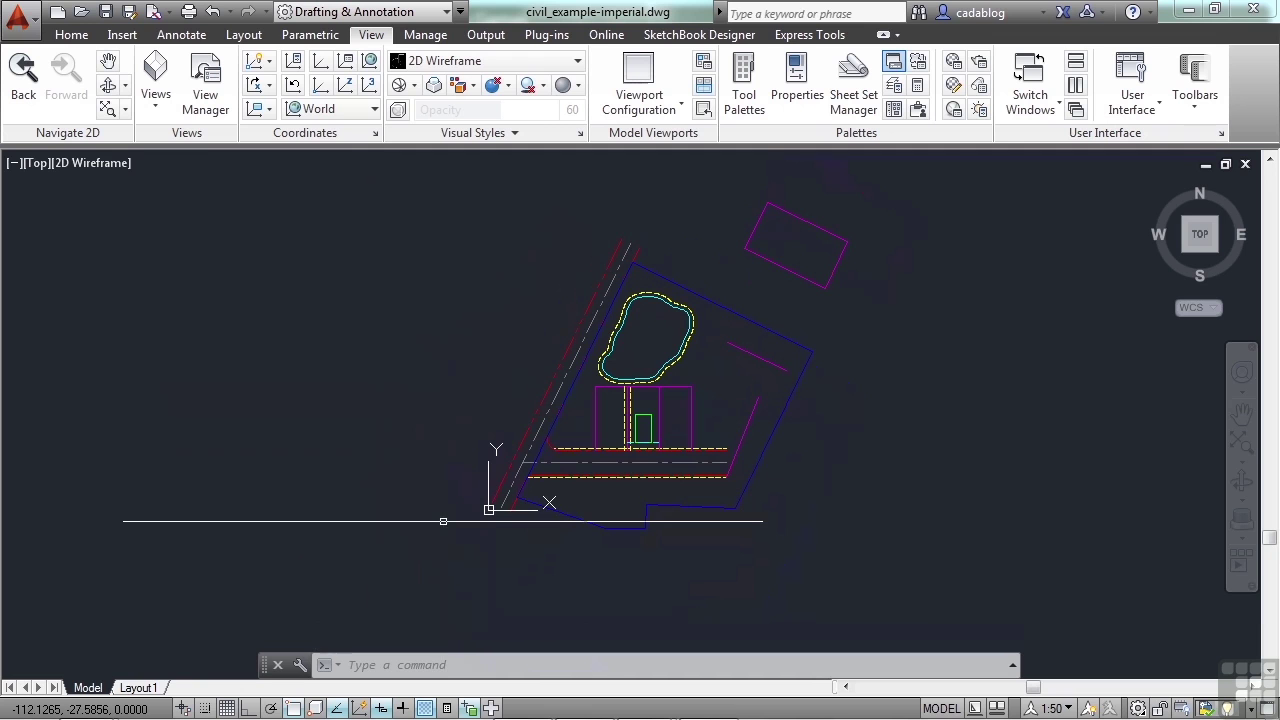
pyautogui.scroll(2, 450, 527)
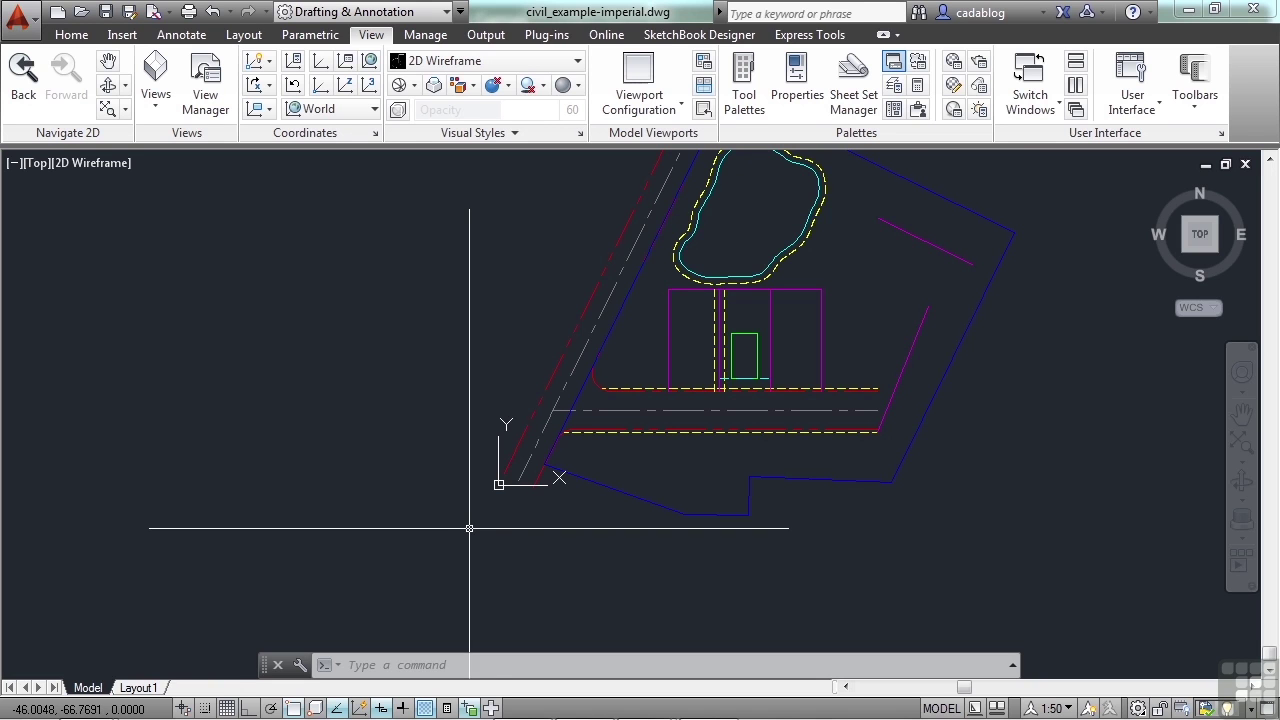
# - Select the UCS icon and drag its X and Y axis grips to rotate the axes
pyautogui.scroll(4, 469, 528)
pyautogui.click(512, 492)
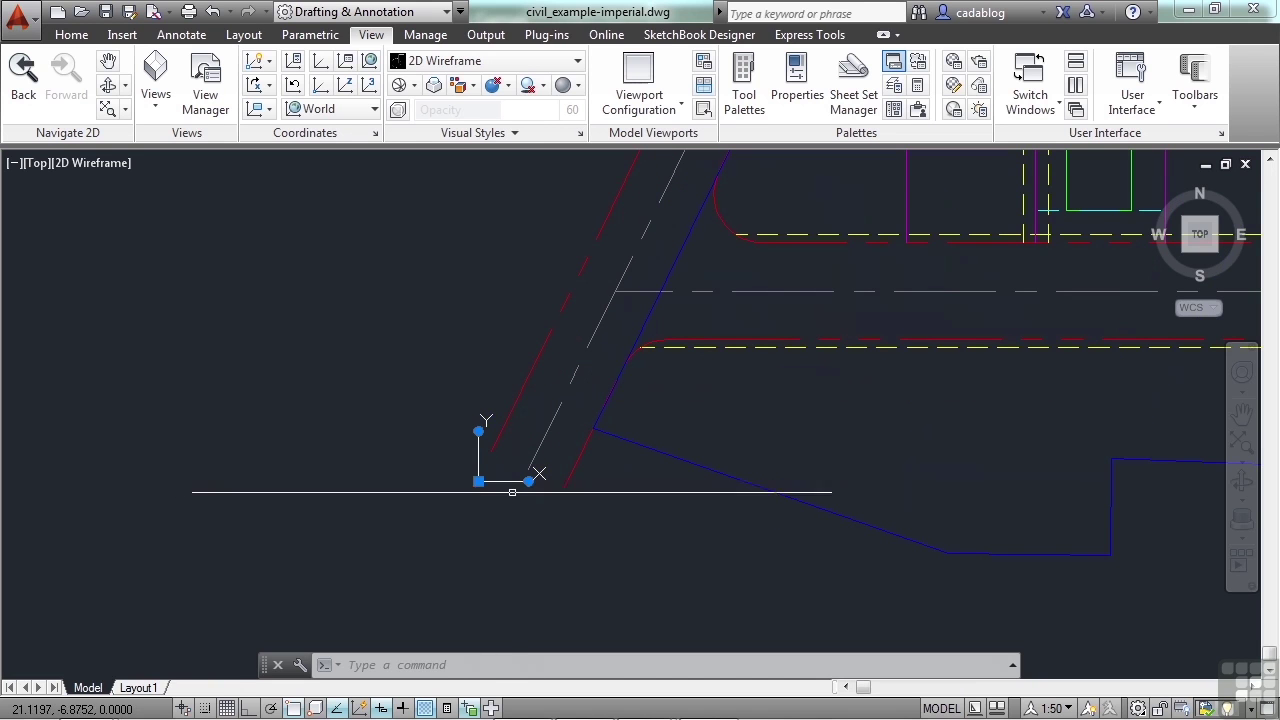
pyautogui.moveTo(528, 482)
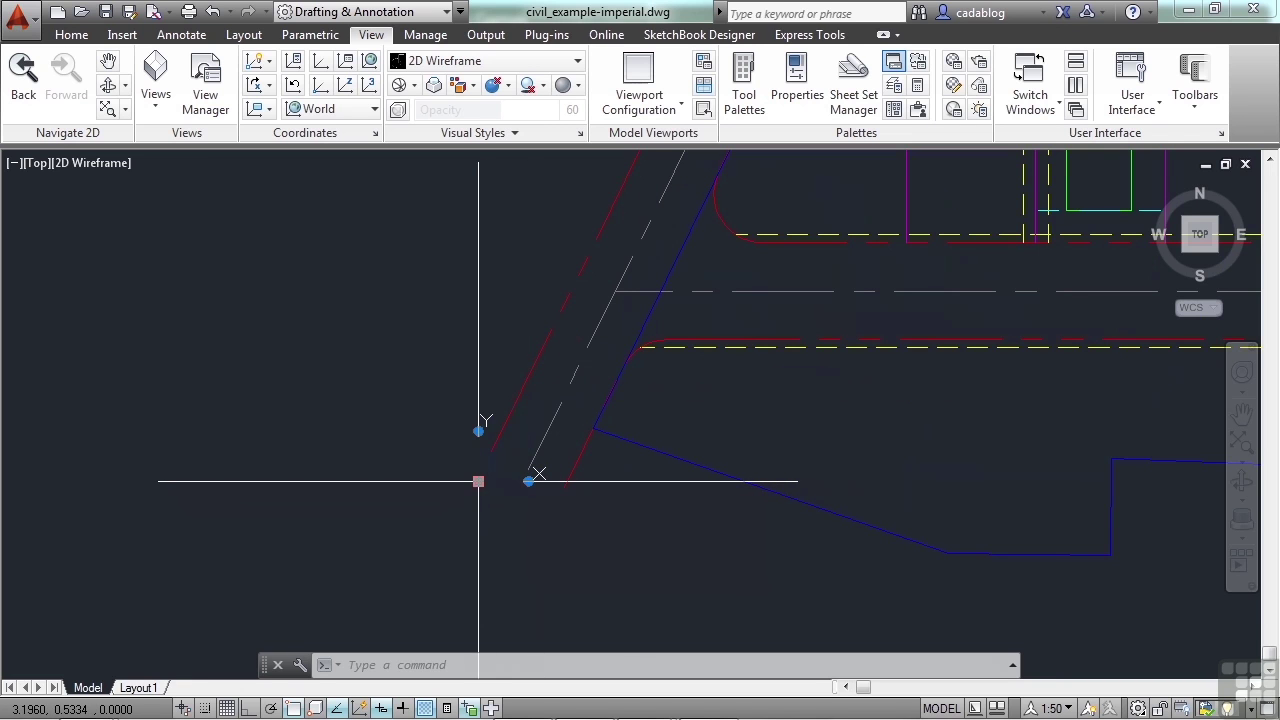
pyautogui.moveTo(478, 432)
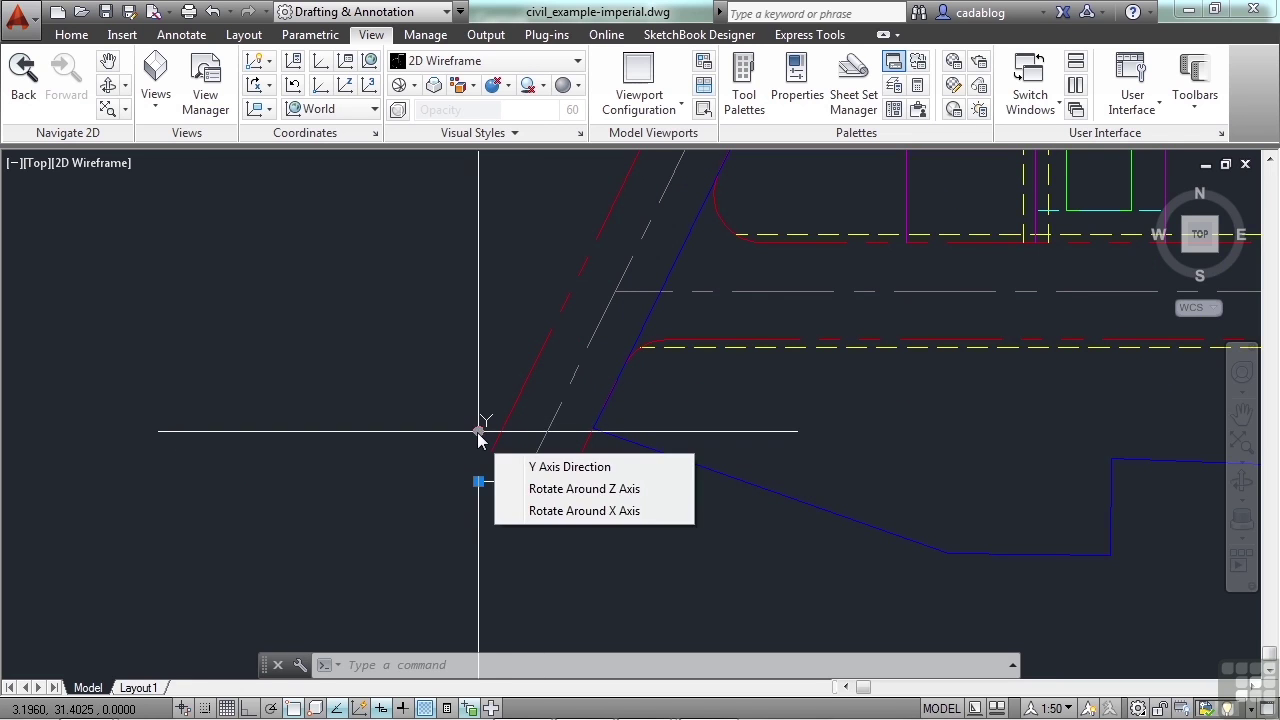
pyautogui.click(528, 482)
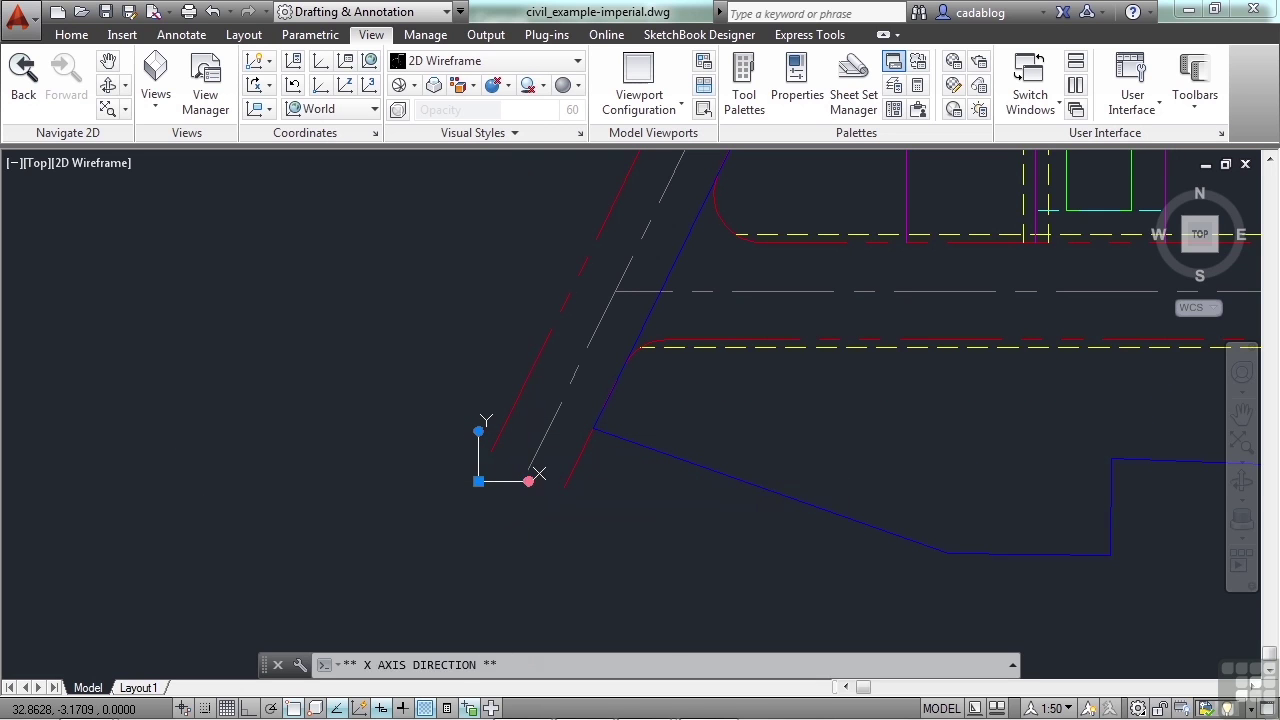
pyautogui.click(422, 415)
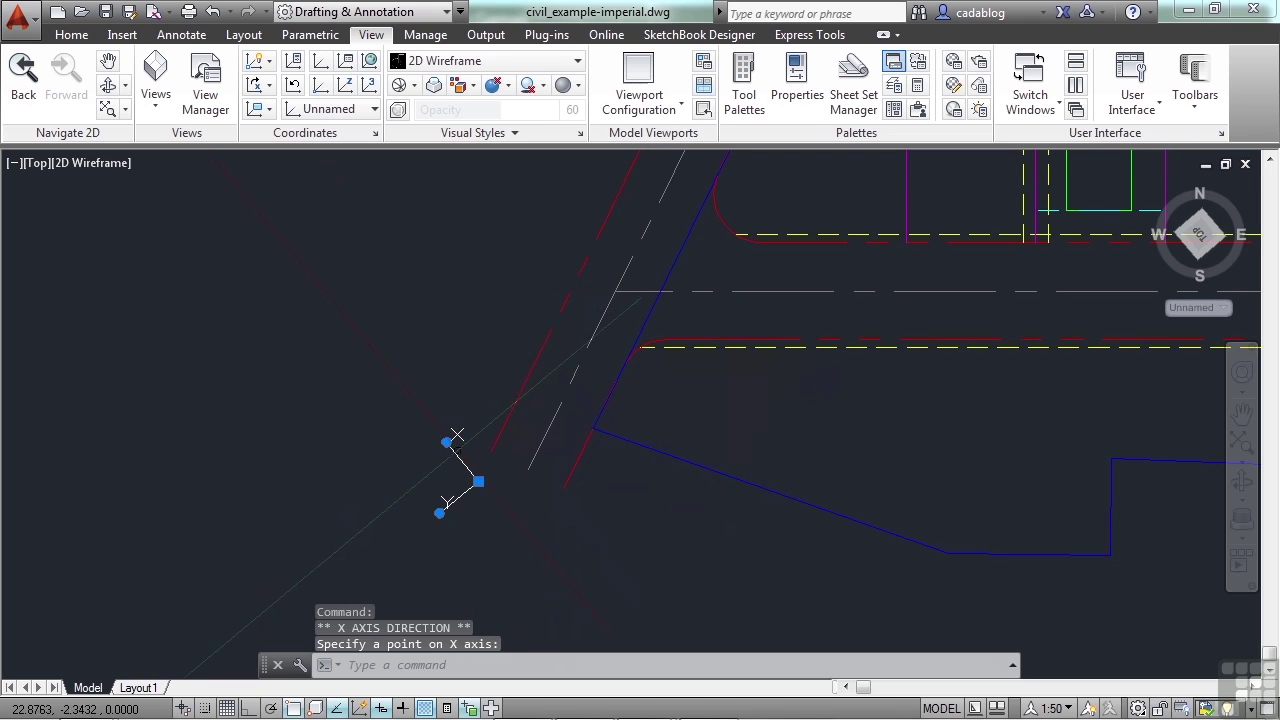
pyautogui.click(528, 503)
pyautogui.click(509, 438)
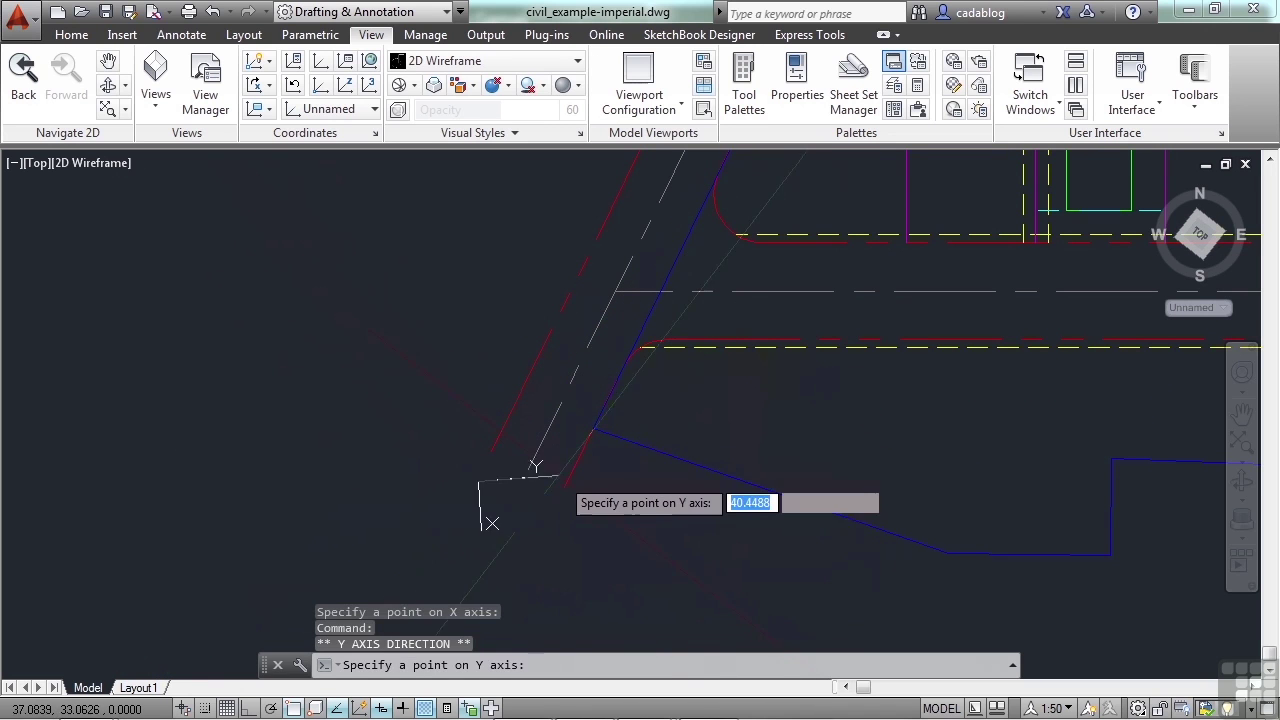
pyautogui.click(448, 370)
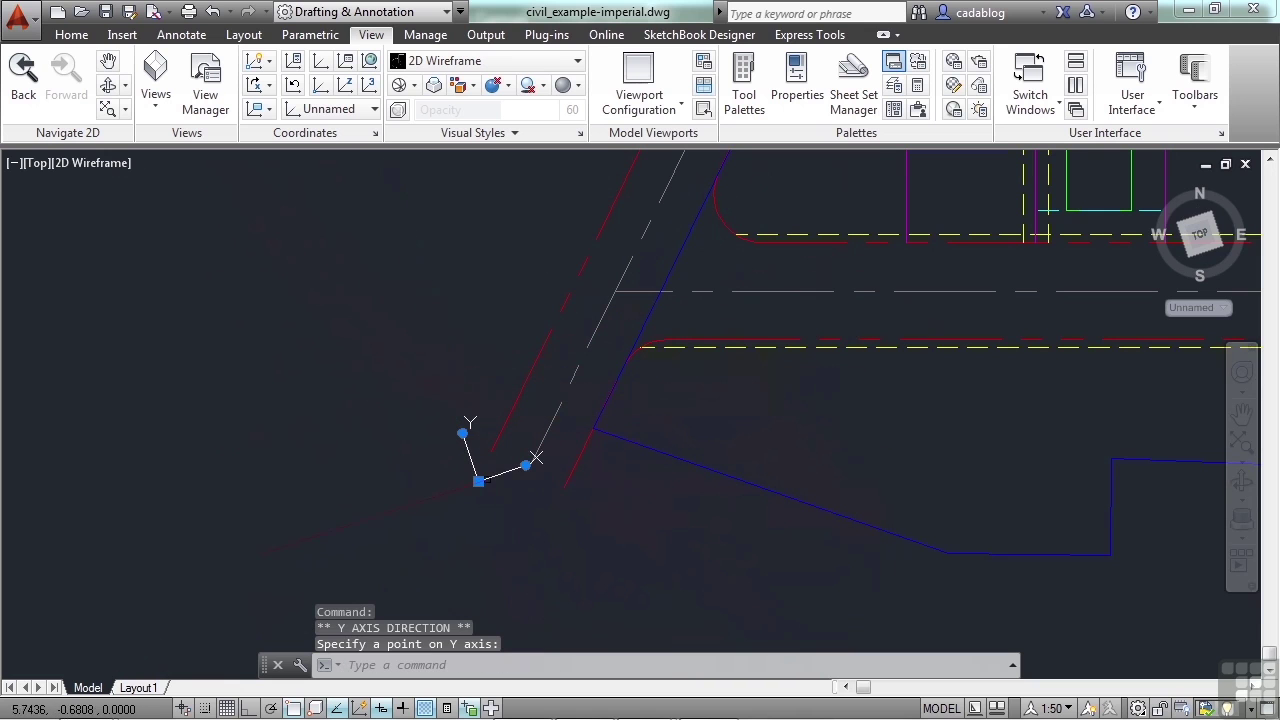
# - Move the UCS origin to a new spot with the origin grip's Move Origin Only option
pyautogui.moveTo(528, 472)
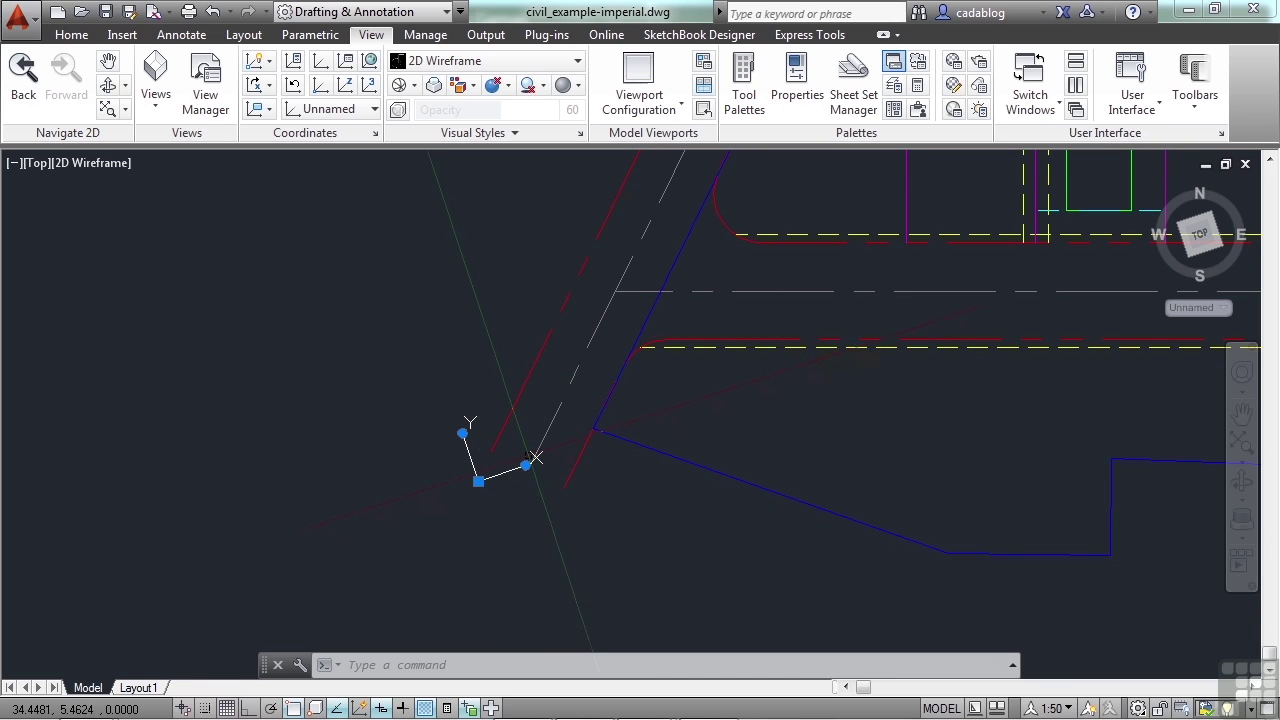
pyautogui.moveTo(478, 484)
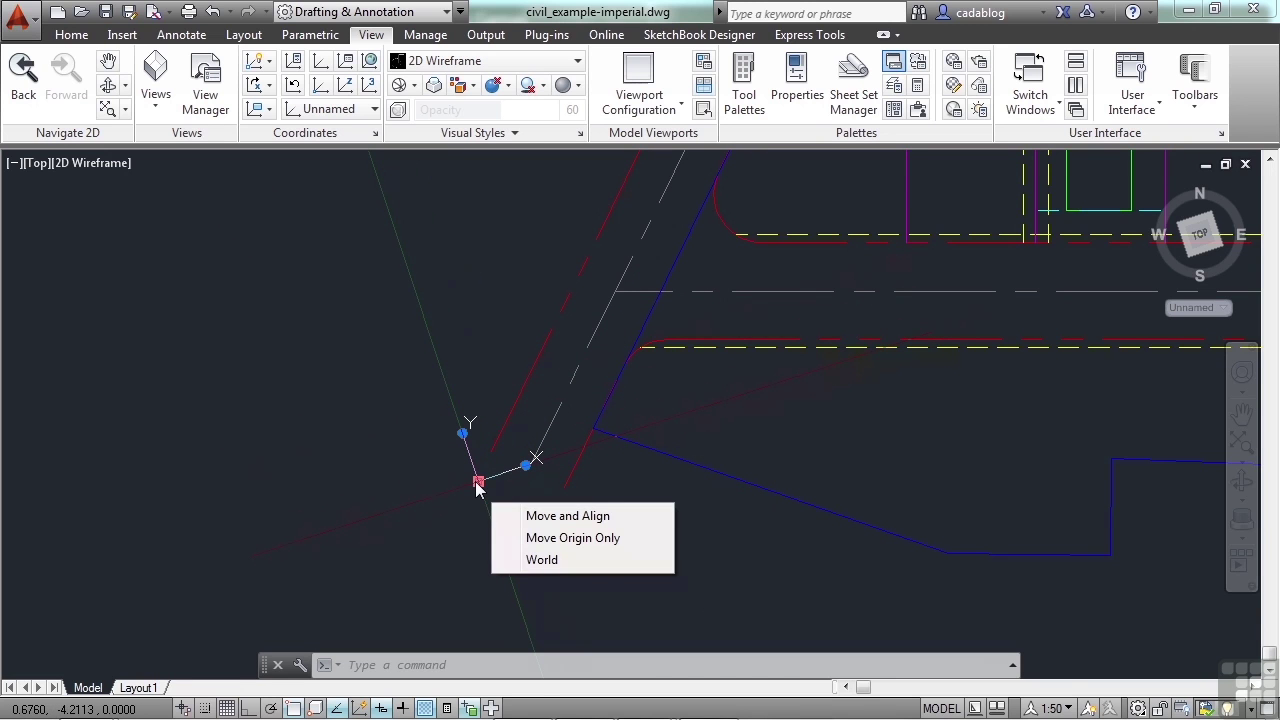
pyautogui.click(540, 517)
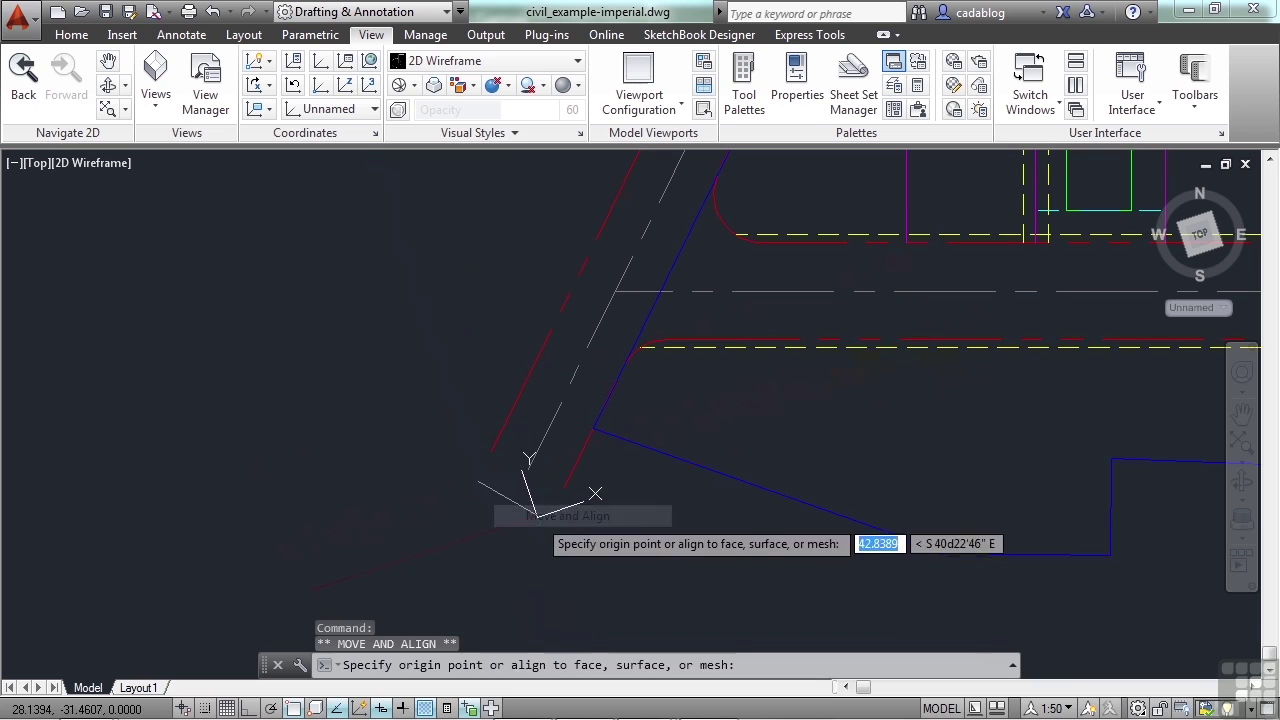
pyautogui.click(887, 392)
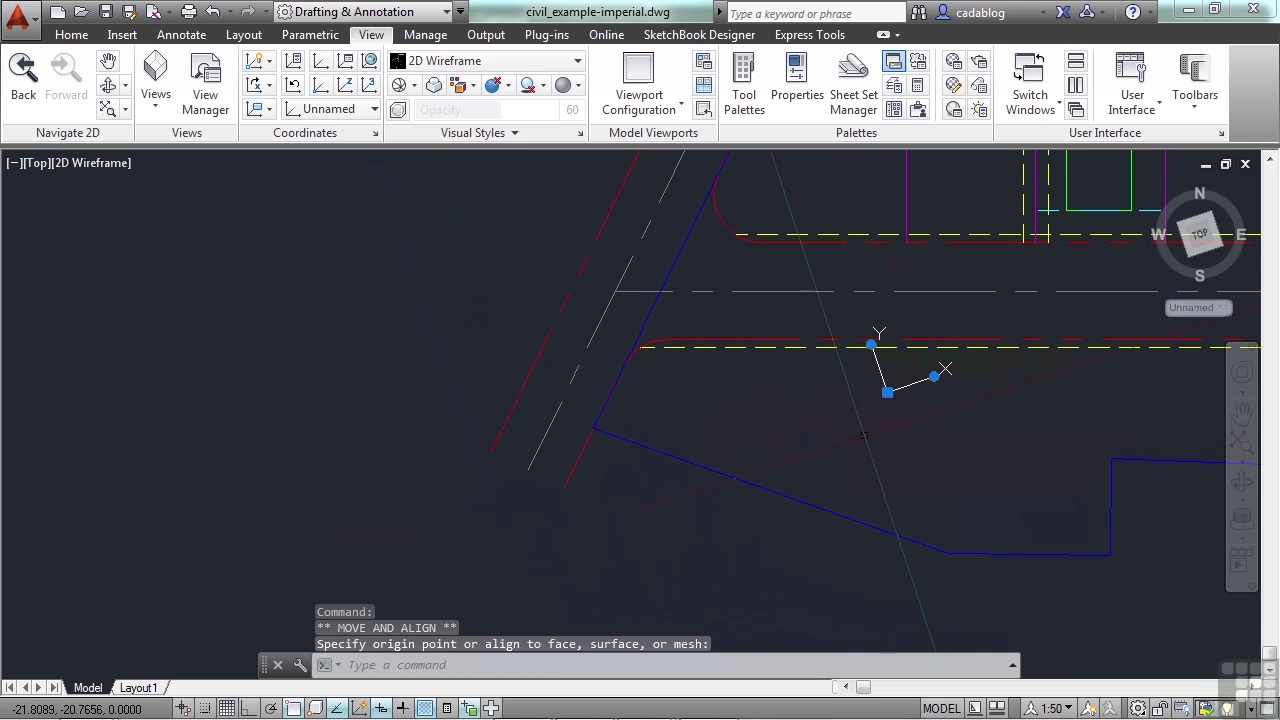
pyautogui.moveTo(889, 396)
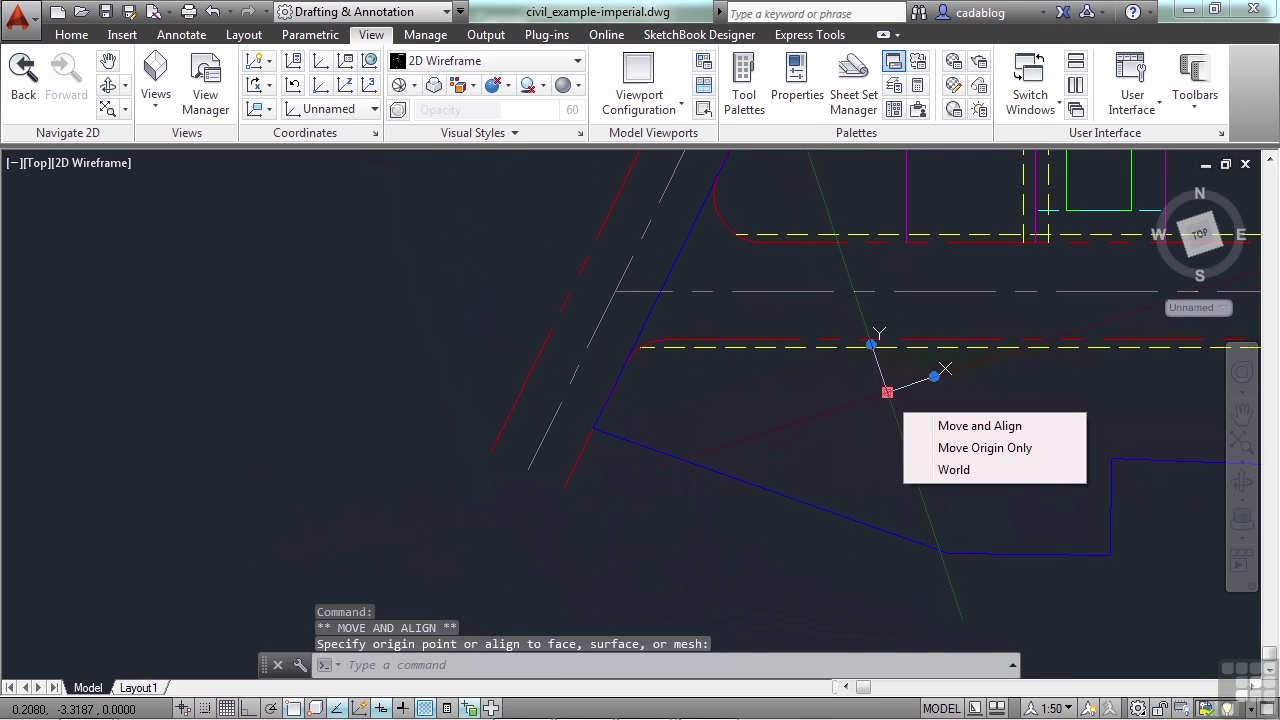
pyautogui.click(963, 452)
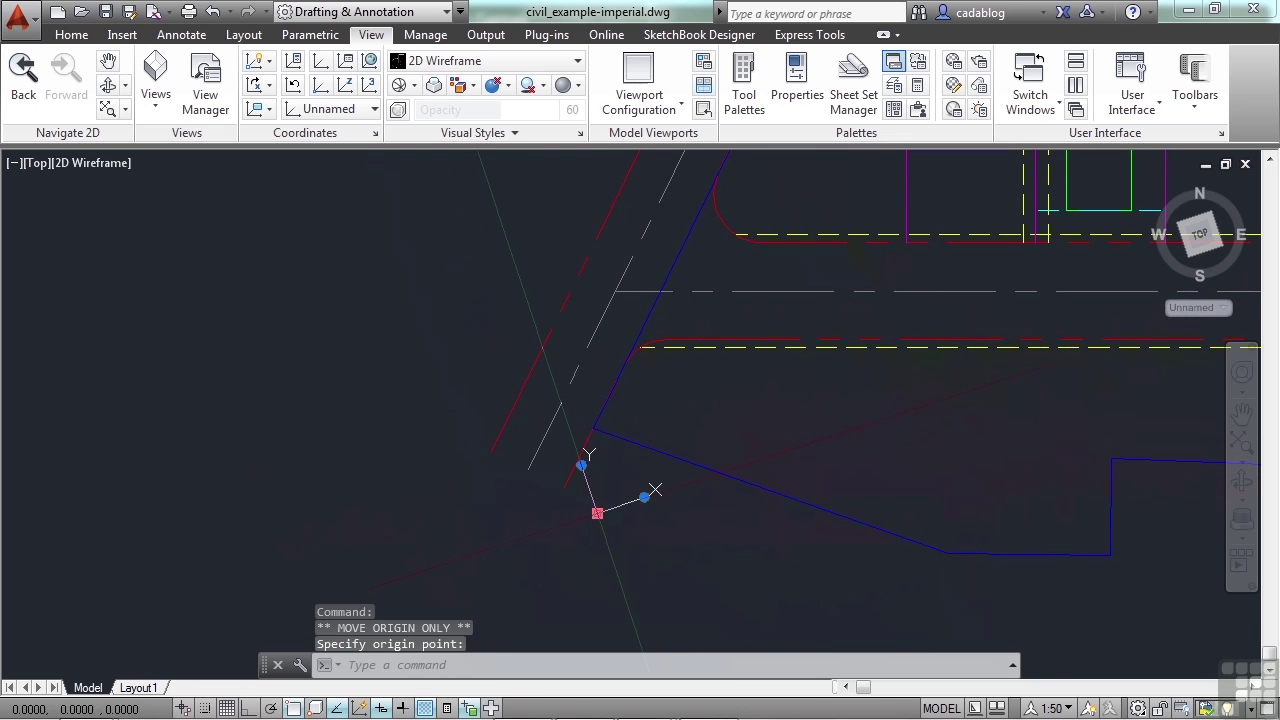
# - Relocate the UCS origin inside the site boundary, then cancel the pending move
pyautogui.moveTo(597, 513)
pyautogui.click(653, 549)
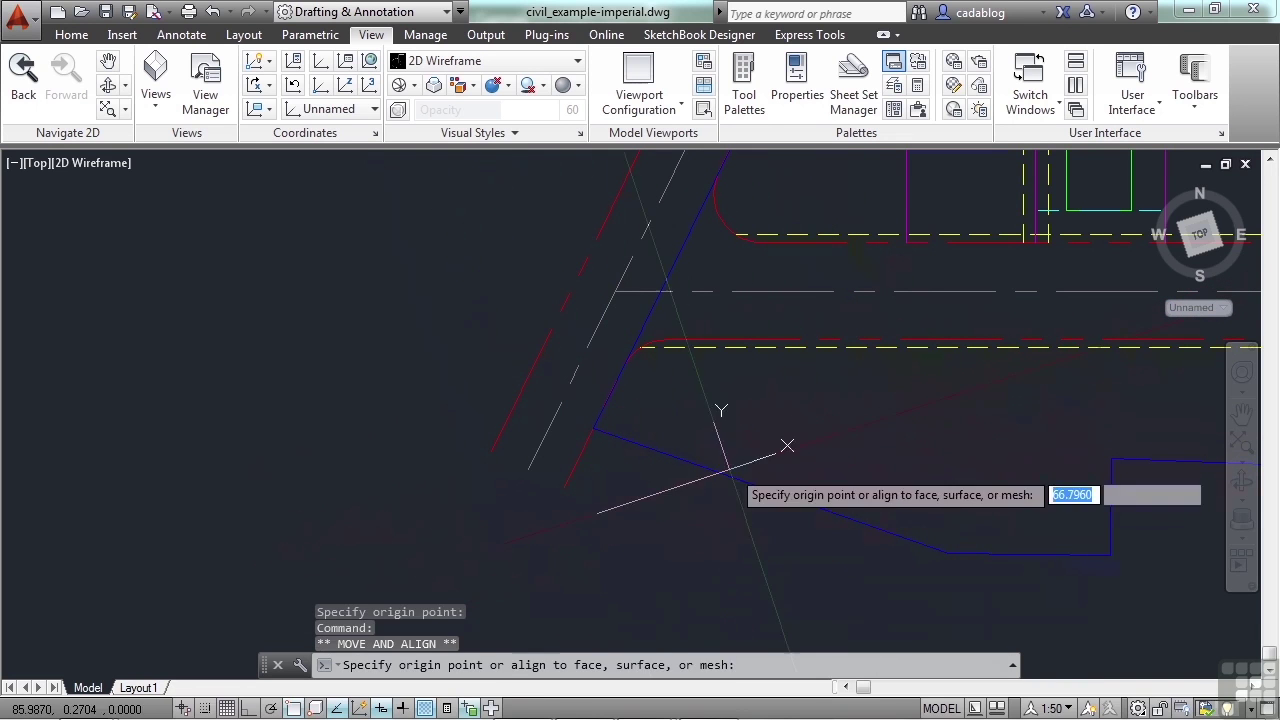
pyautogui.click(775, 395)
pyautogui.moveTo(776, 396)
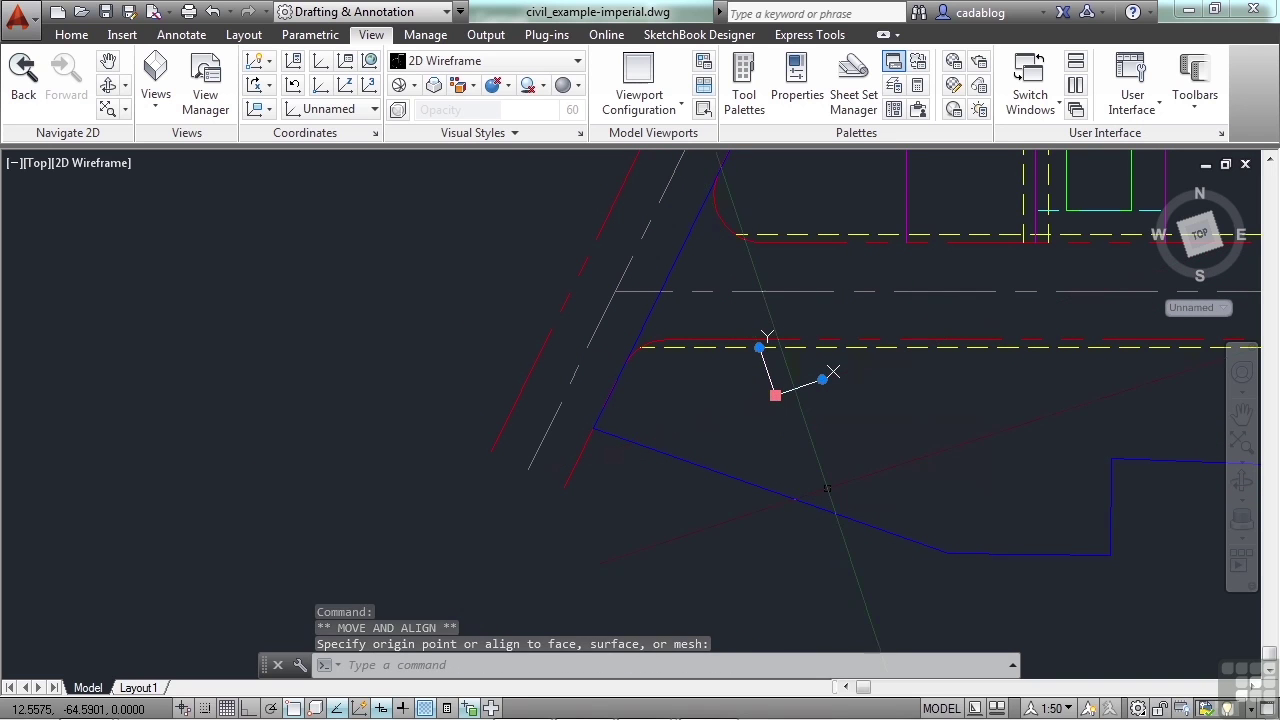
pyautogui.click(775, 395)
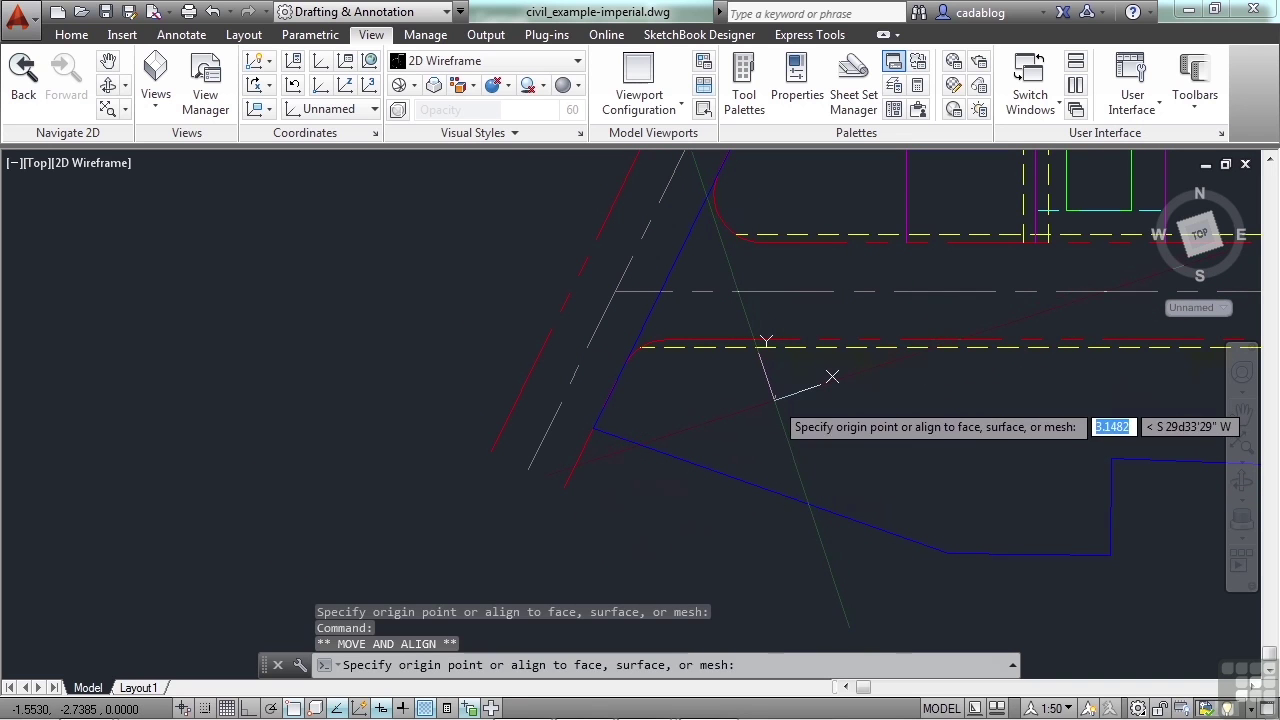
pyautogui.press('Escape')
pyautogui.click(776, 395)
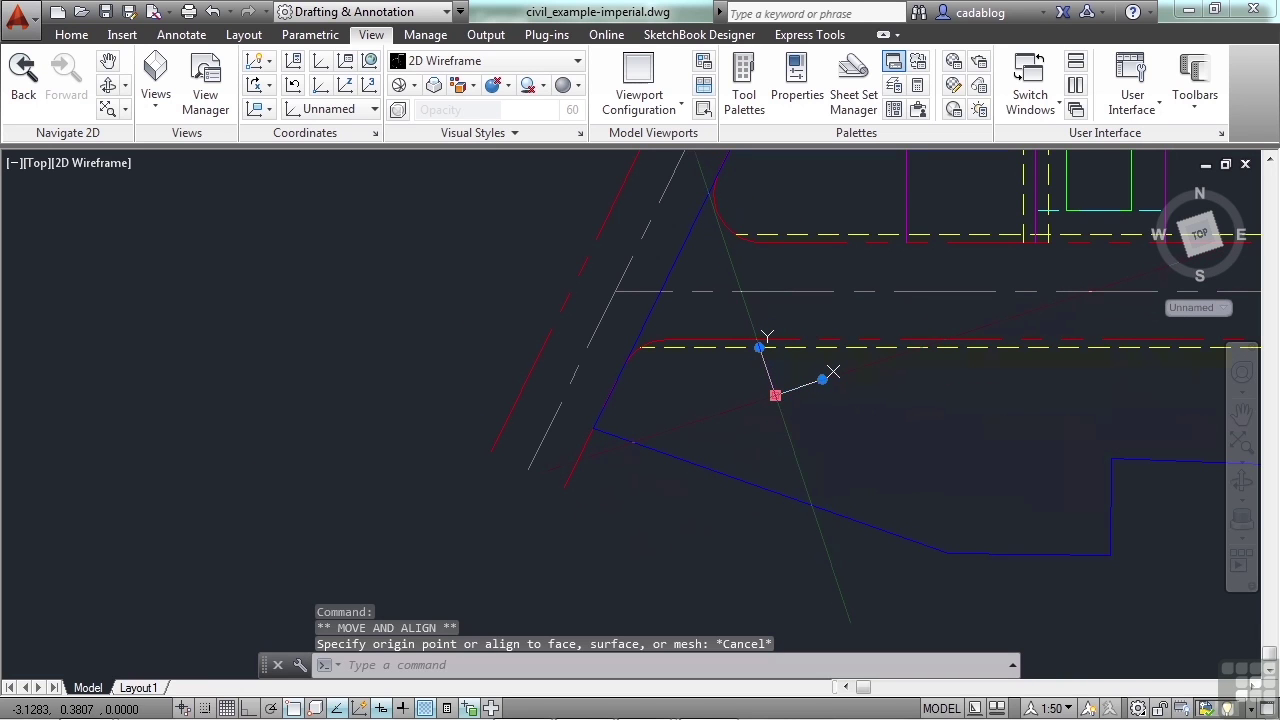
# - Reset the UCS to World from the UCS origin grip menu
pyautogui.moveTo(775, 395)
pyautogui.click(840, 476)
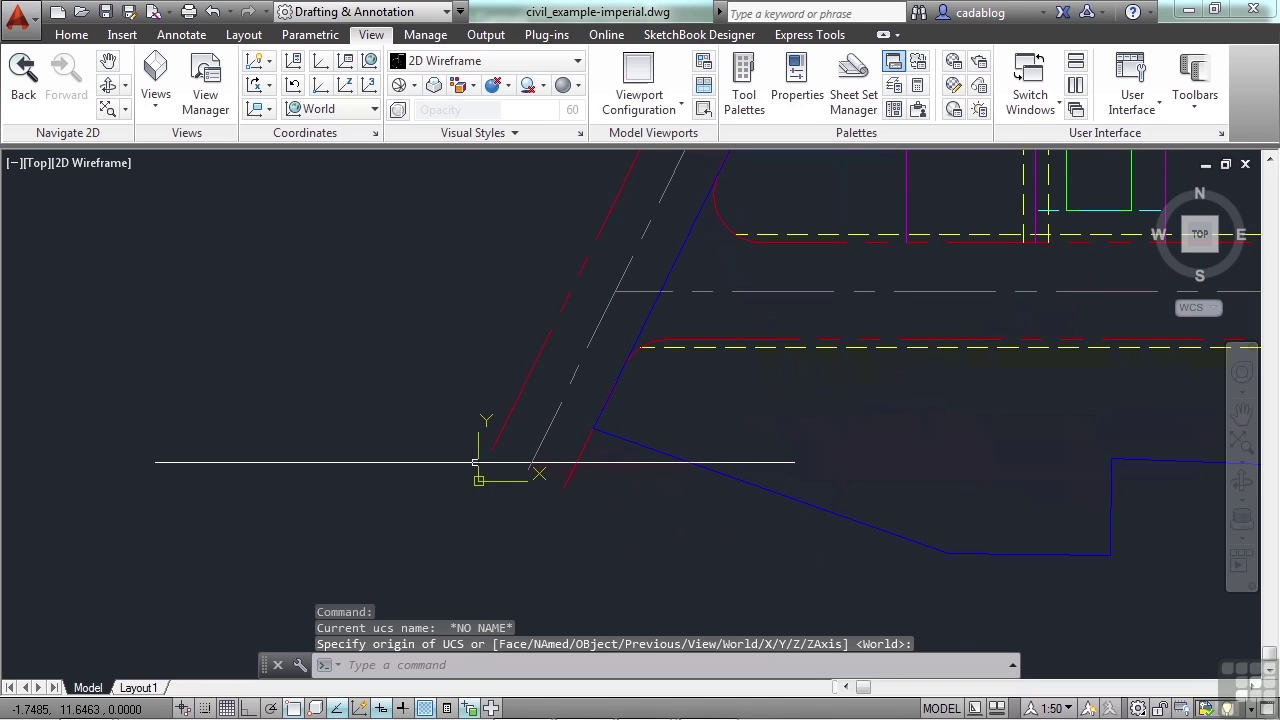
pyautogui.scroll(-2, 479, 460)
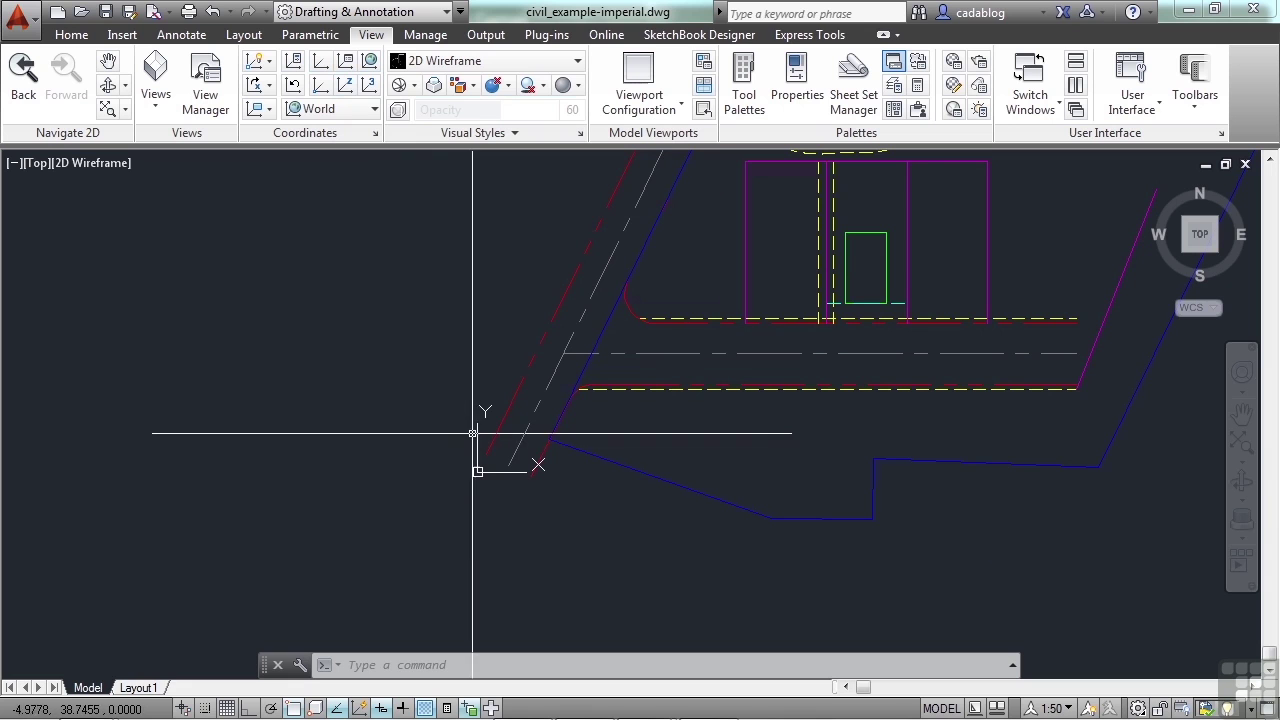
pyautogui.click(517, 471)
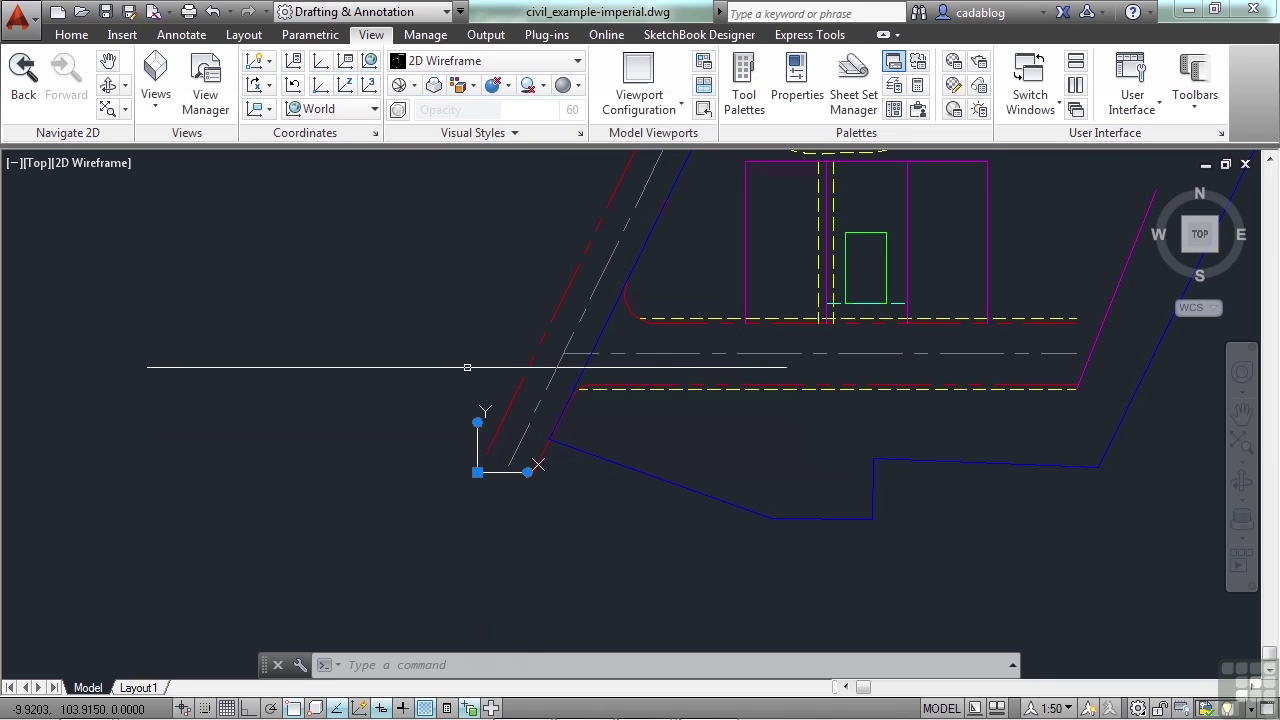
pyautogui.click(447, 323)
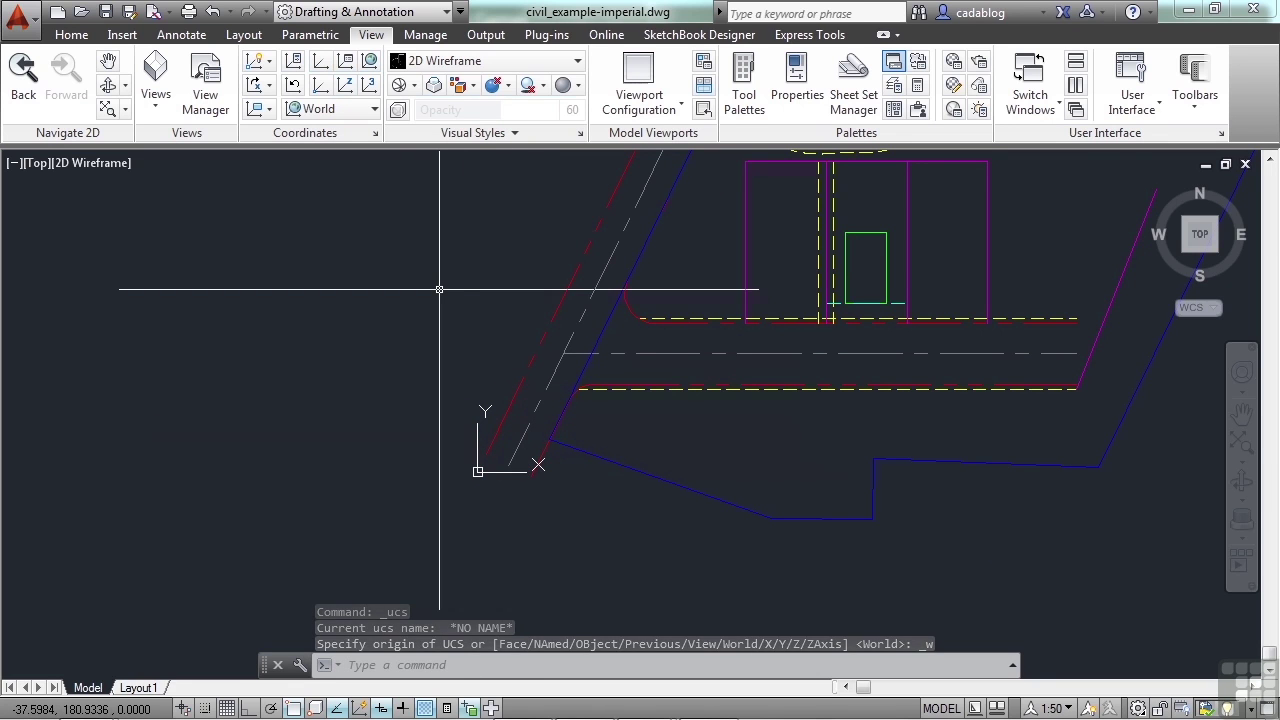
# - Drag the UCS icon's X-axis grip so the X axis points up-right at about 45°
pyautogui.click(500, 466)
pyautogui.click(531, 476)
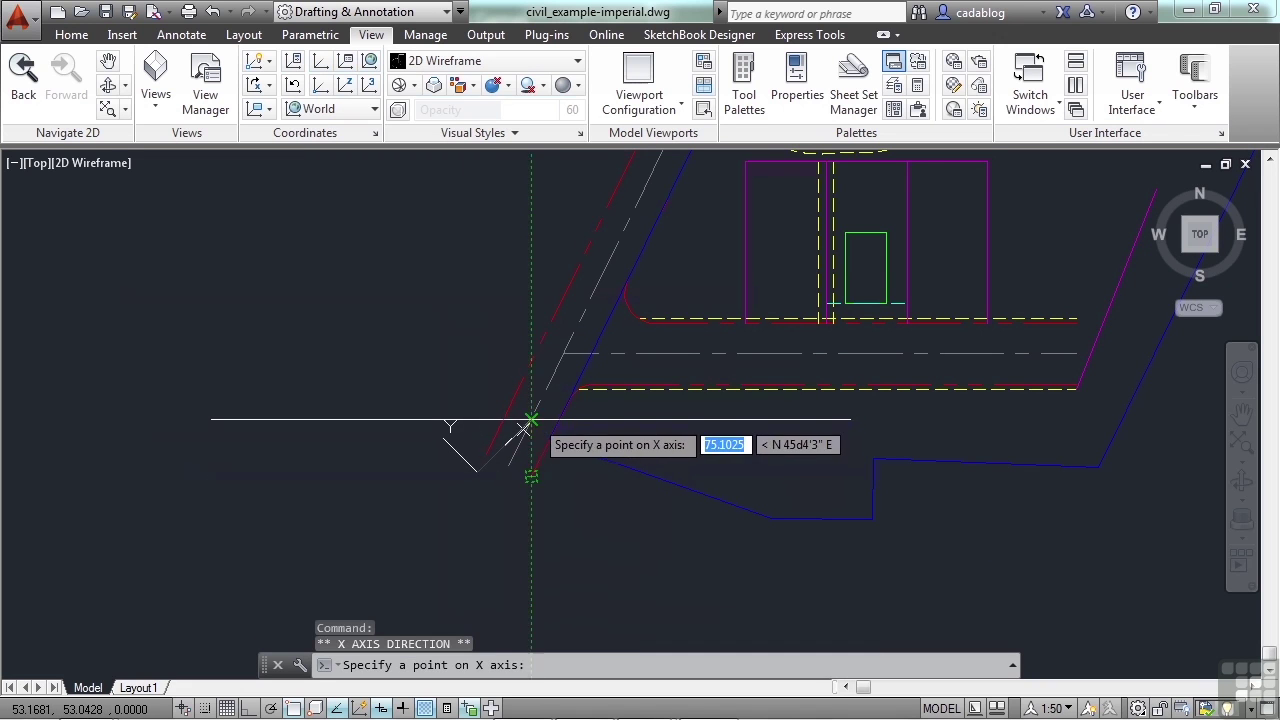
pyautogui.click(523, 430)
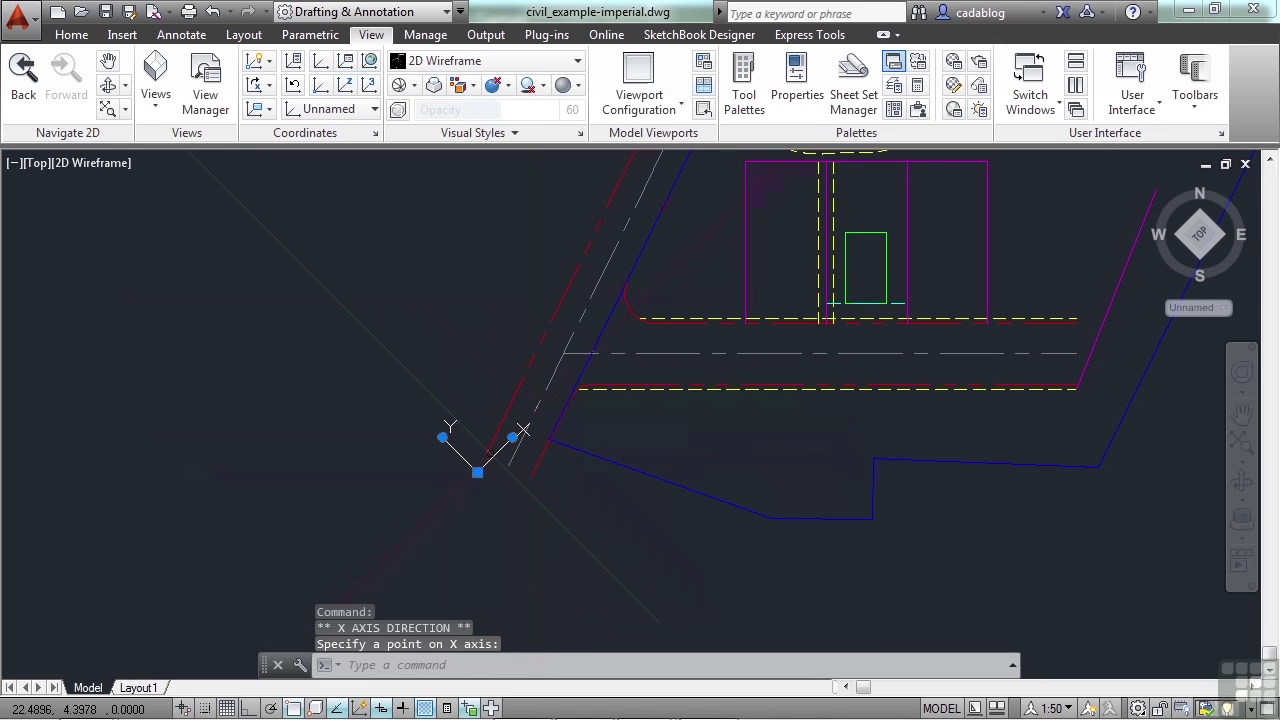
pyautogui.scroll(2, 523, 430)
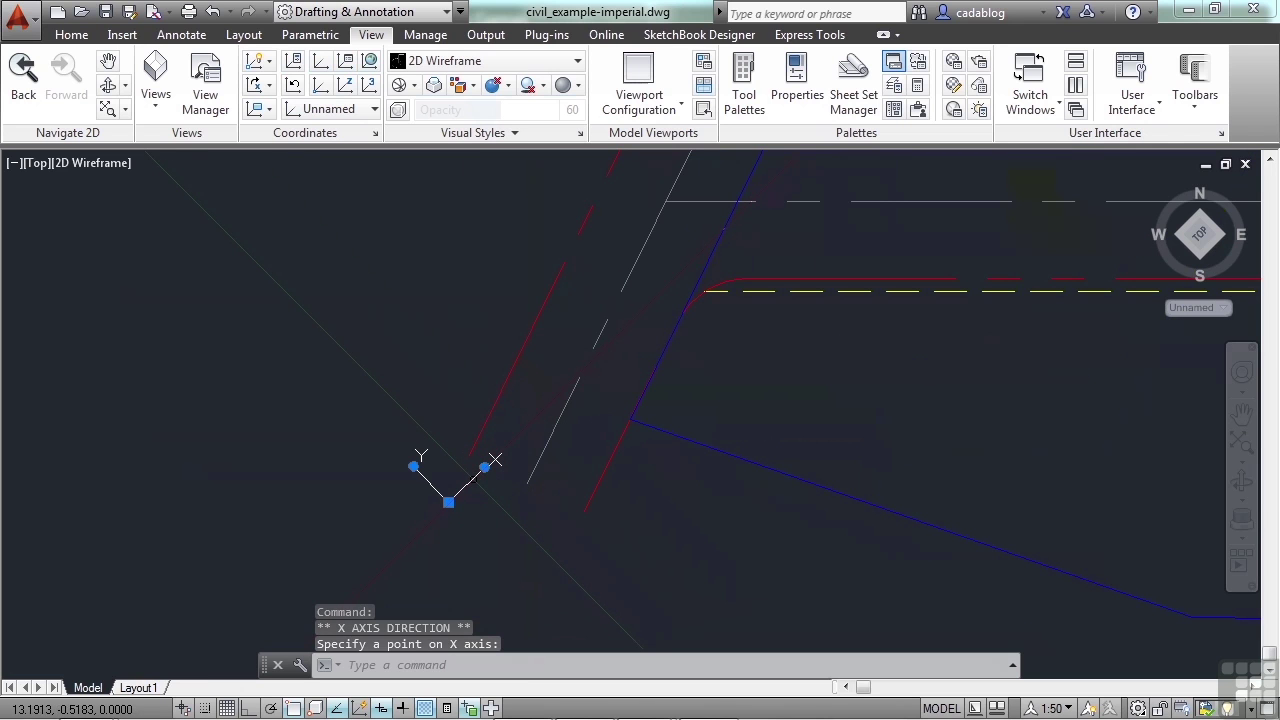
pyautogui.rightClick(475, 490)
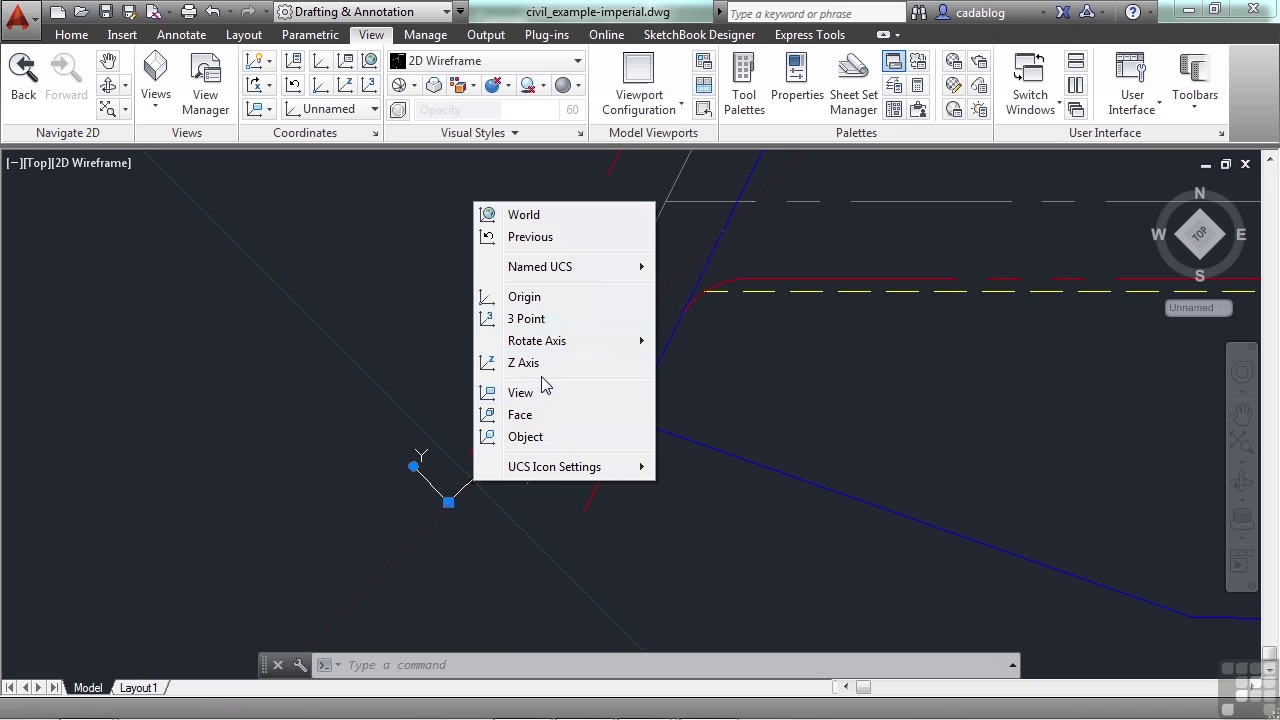
pyautogui.moveTo(558, 476)
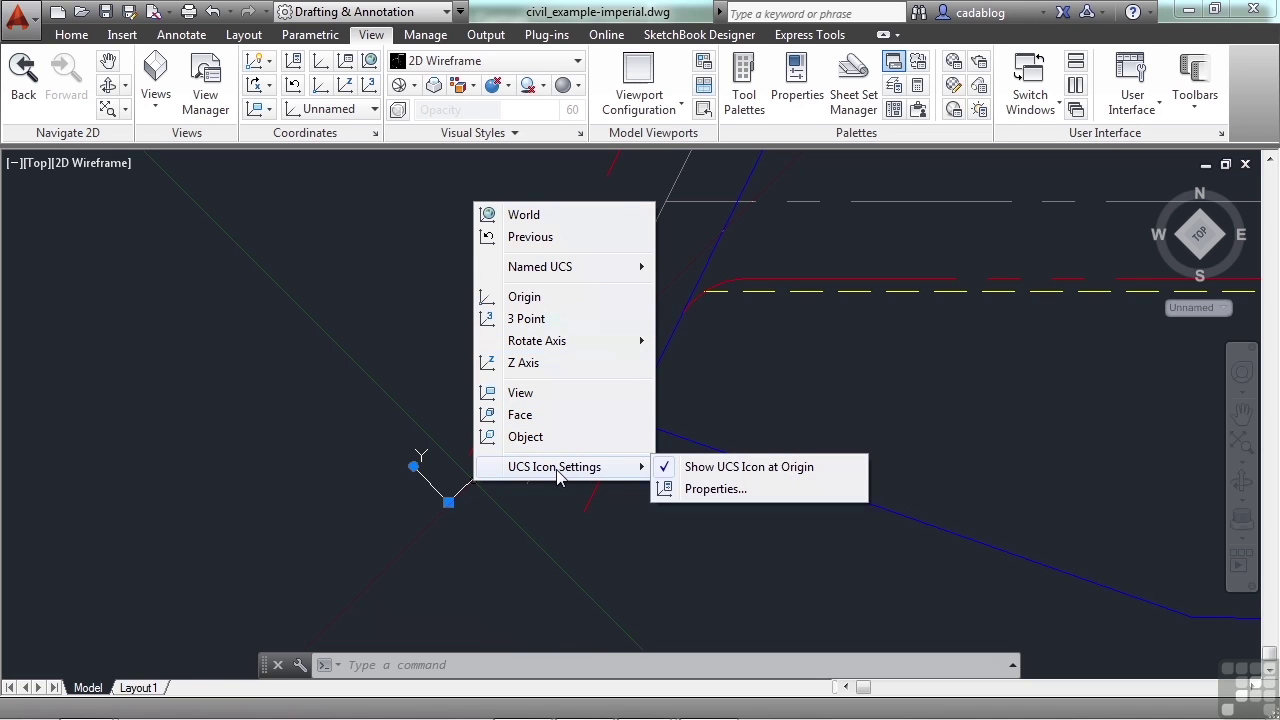
pyautogui.click(719, 494)
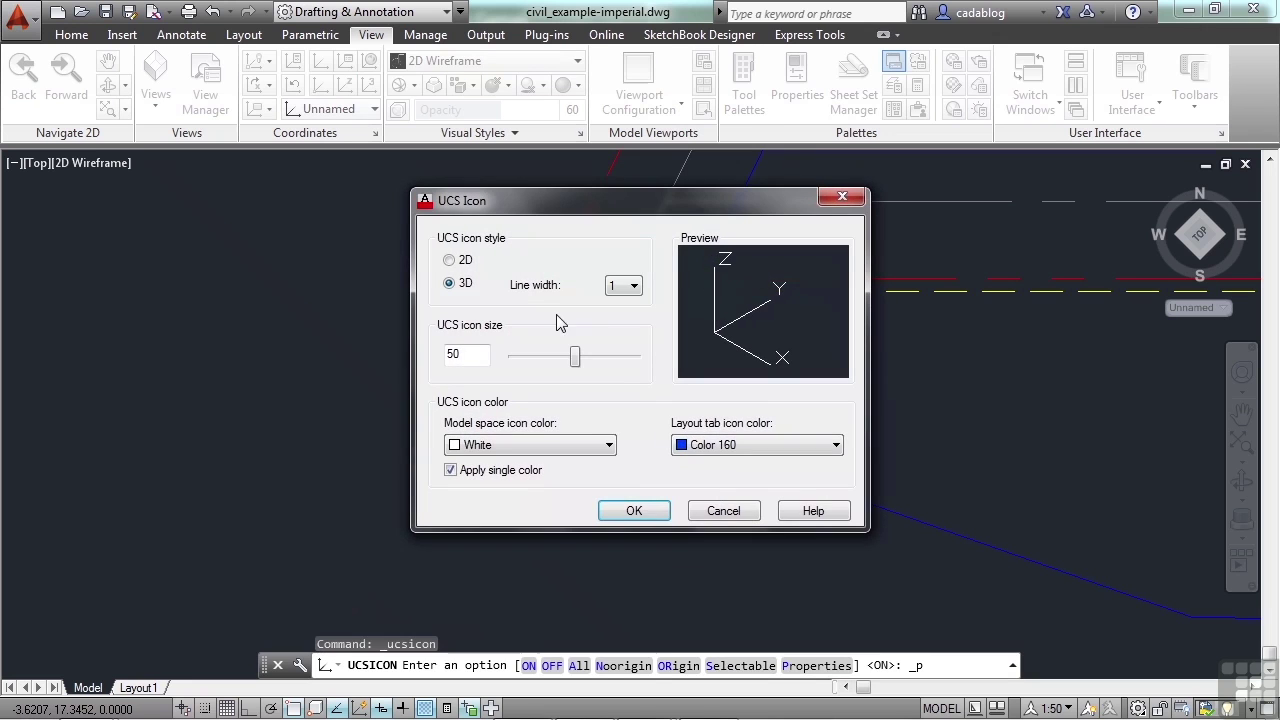
pyautogui.click(465, 262)
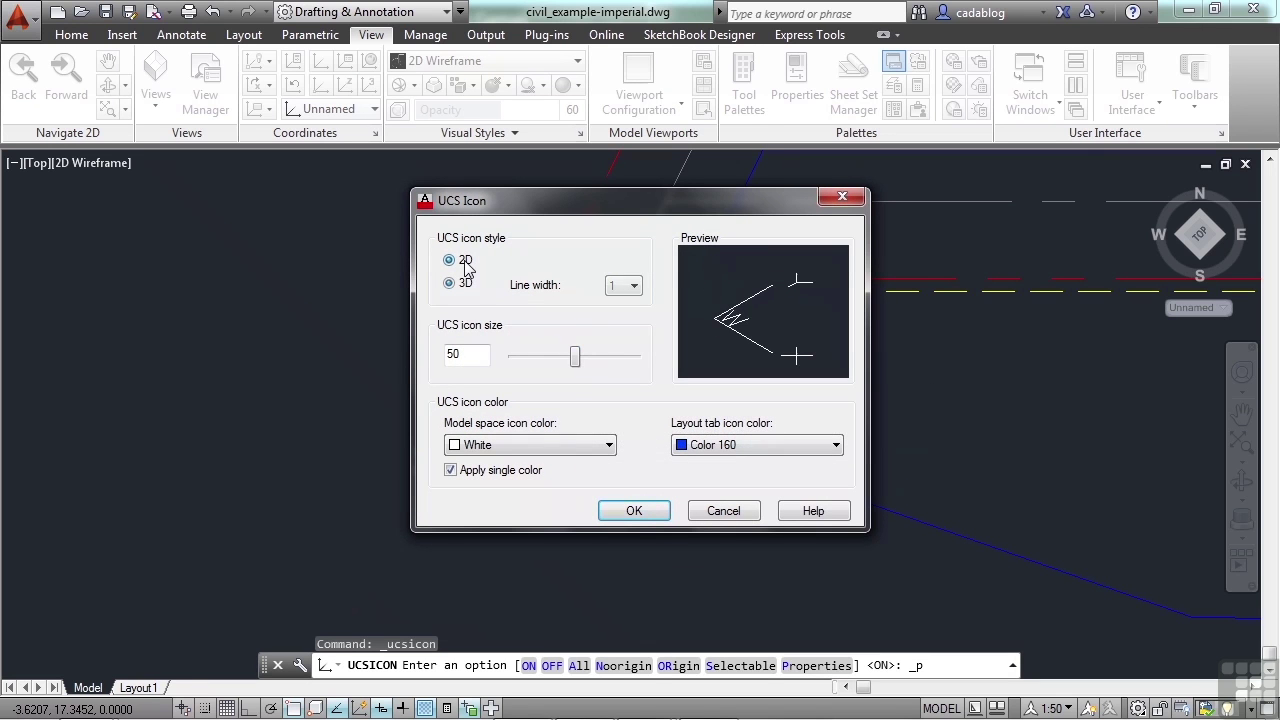
pyautogui.click(466, 284)
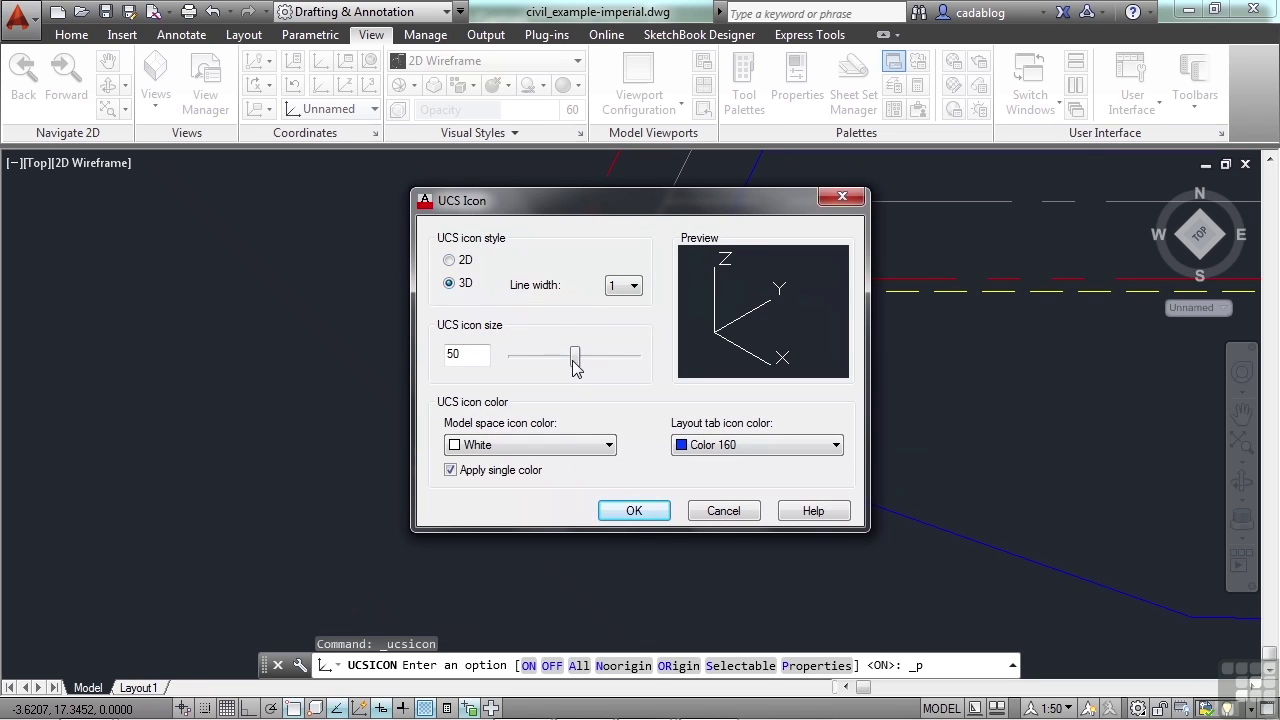
pyautogui.moveTo(576, 366)
pyautogui.mouseDown()
pyautogui.moveTo(591, 363)
pyautogui.moveTo(572, 364)
pyautogui.mouseUp()
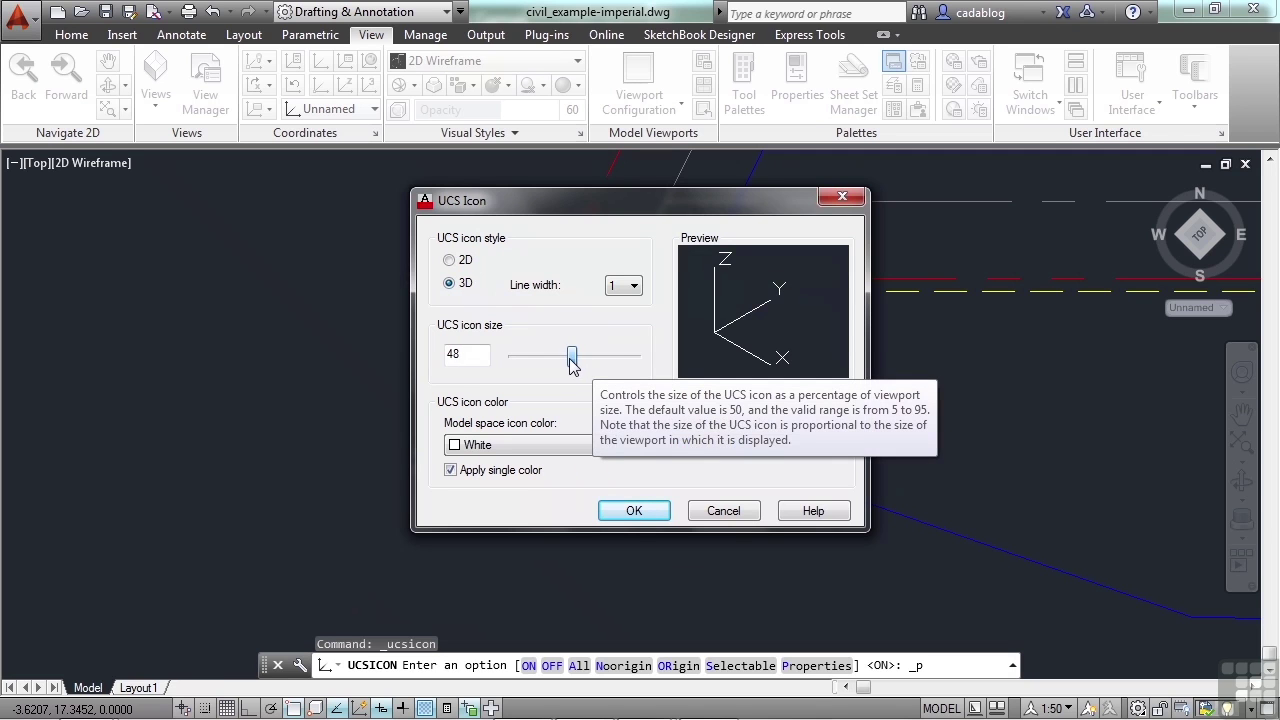
pyautogui.click(634, 286)
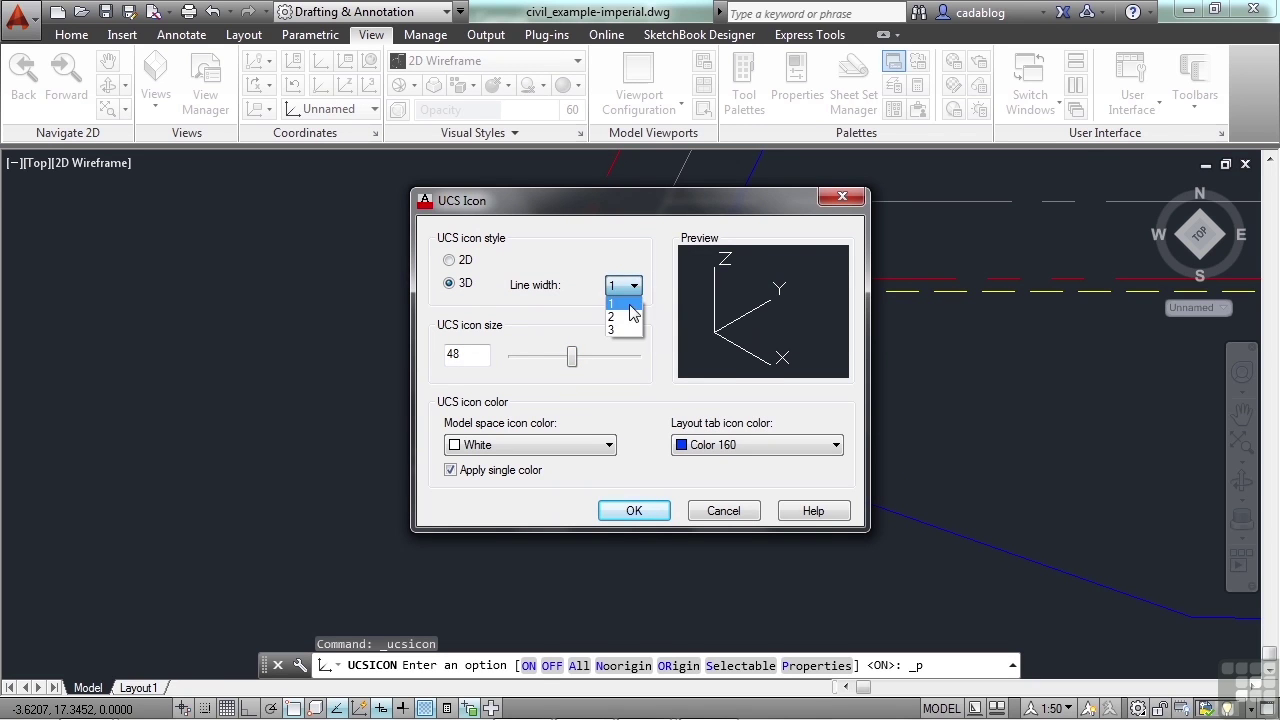
pyautogui.click(628, 326)
pyautogui.click(634, 286)
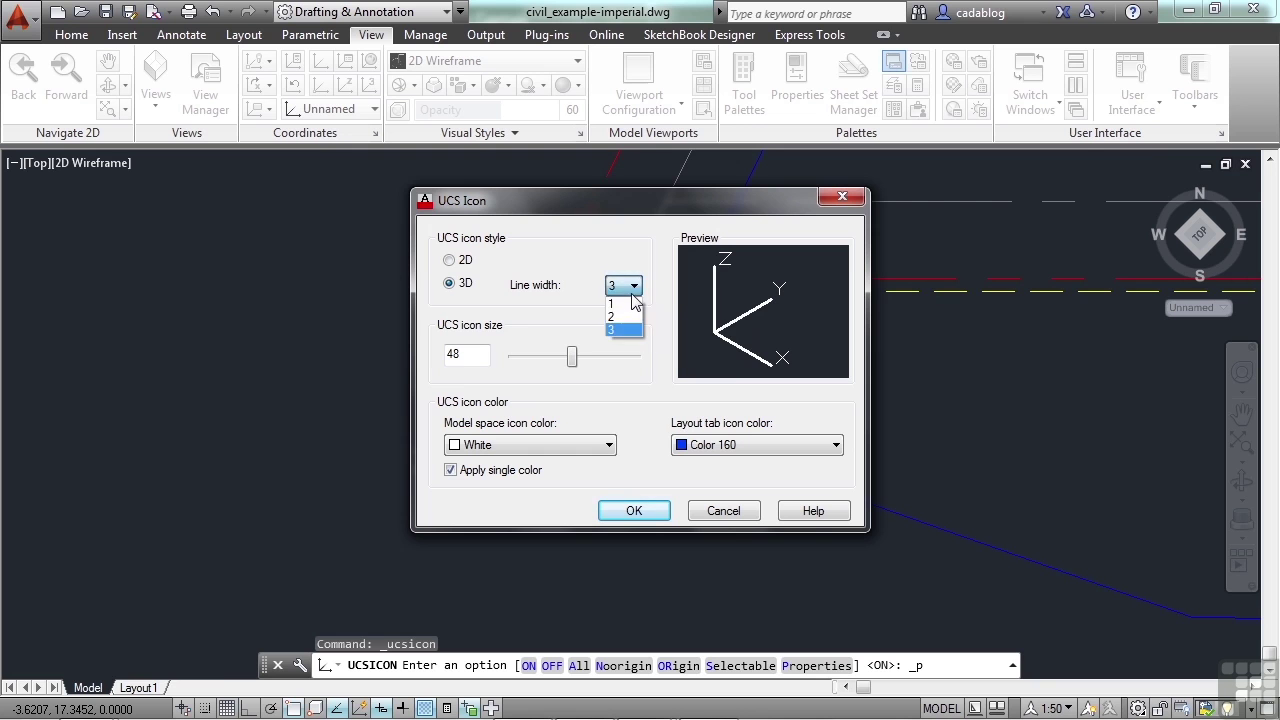
pyautogui.click(624, 299)
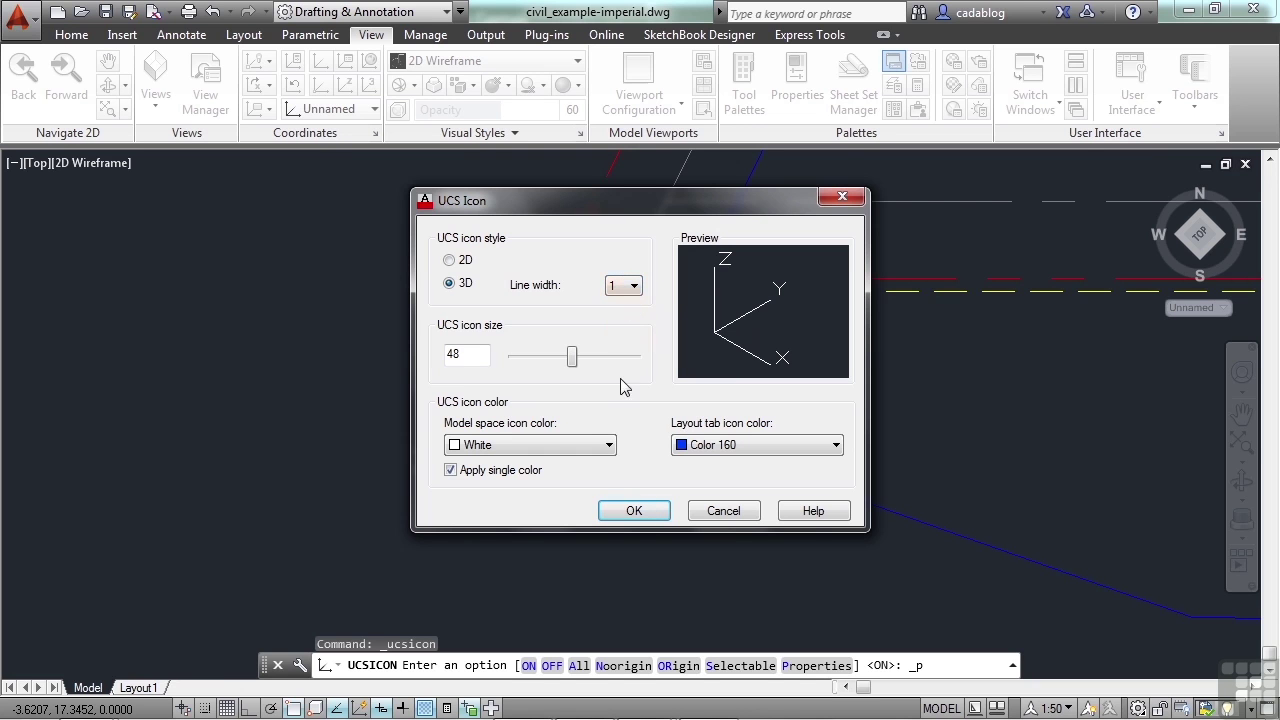
pyautogui.click(724, 511)
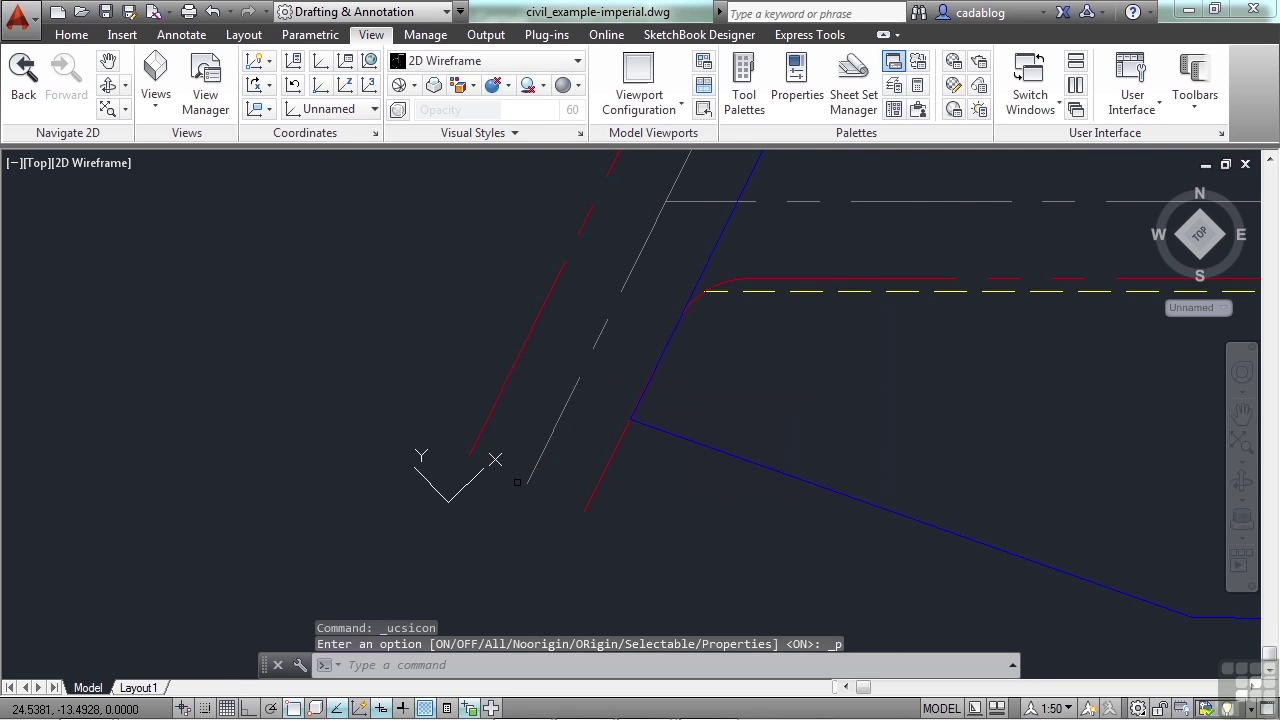
# - Save the current rotated UCS as the named coordinate system 'UCS Brian'
pyautogui.rightClick(464, 488)
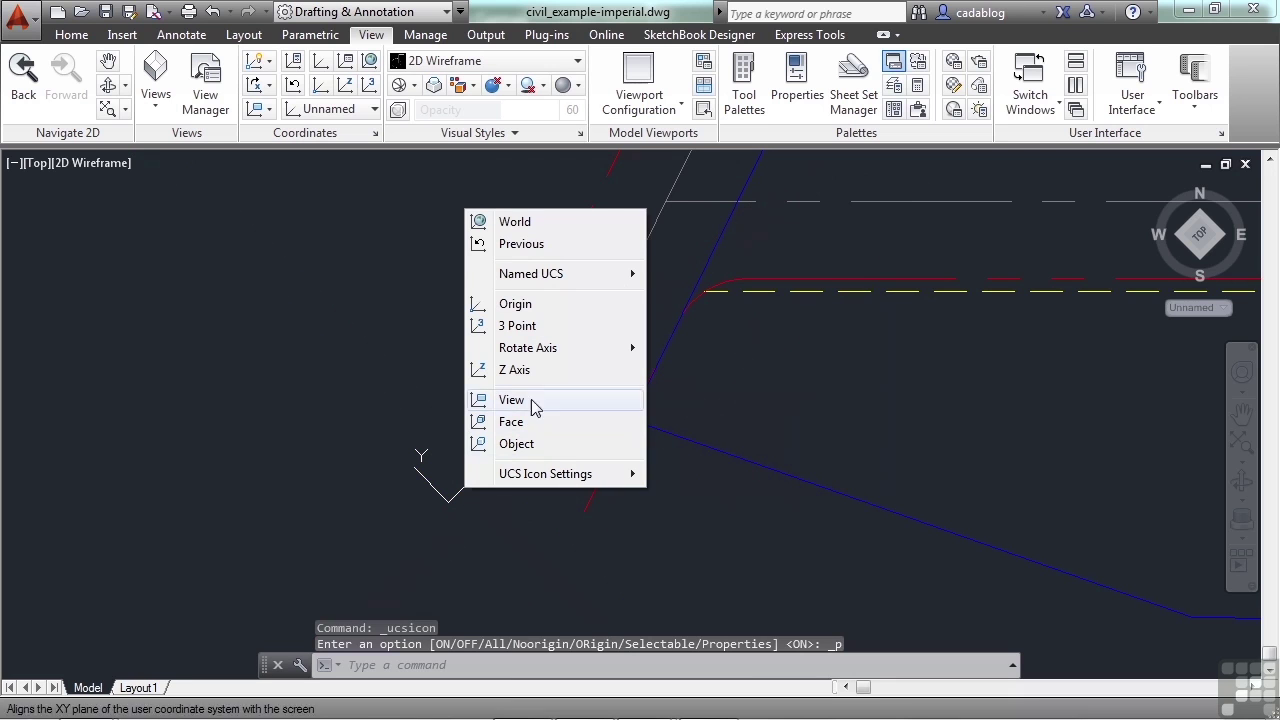
pyautogui.moveTo(547, 281)
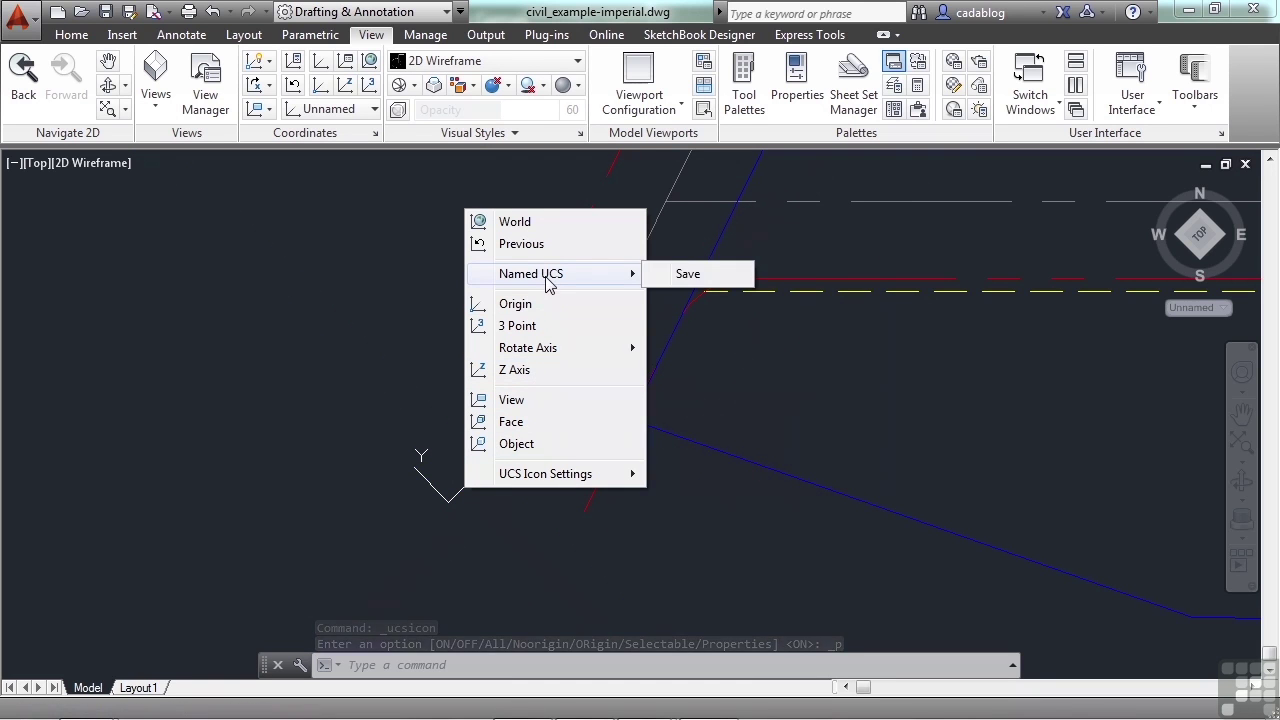
pyautogui.click(690, 275)
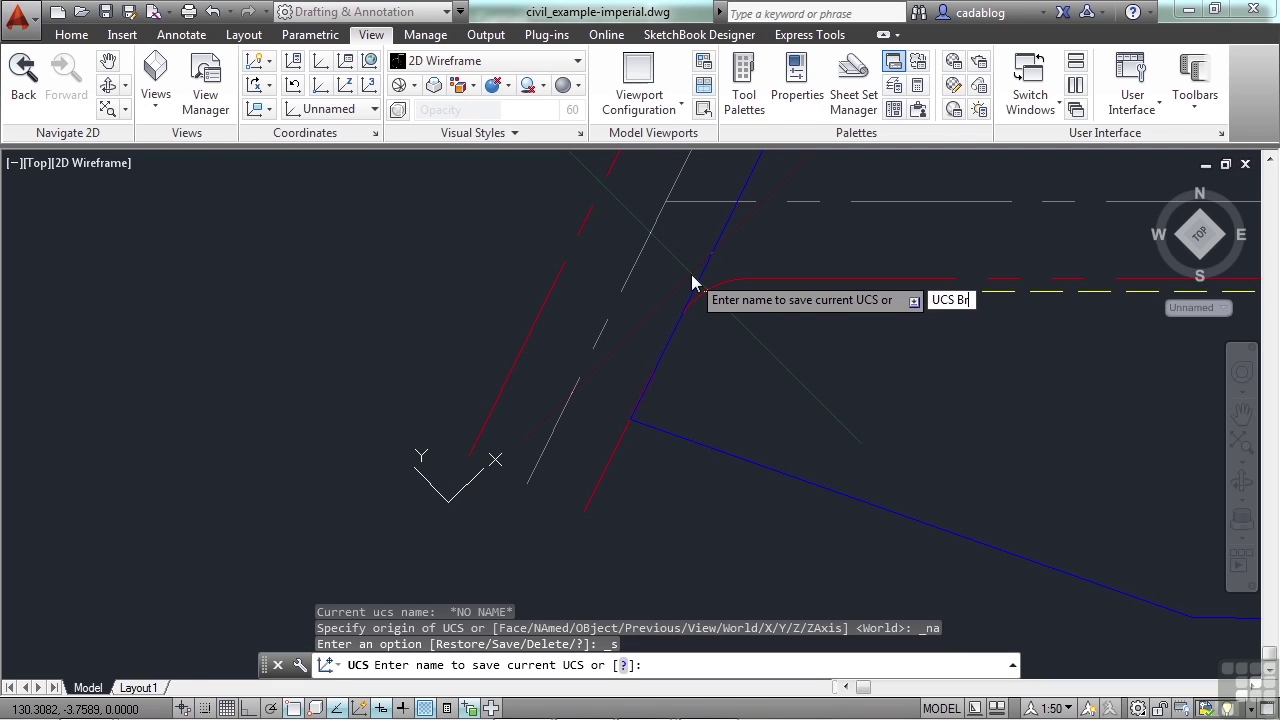
pyautogui.write('UCS Brian')
pyautogui.press('Return')
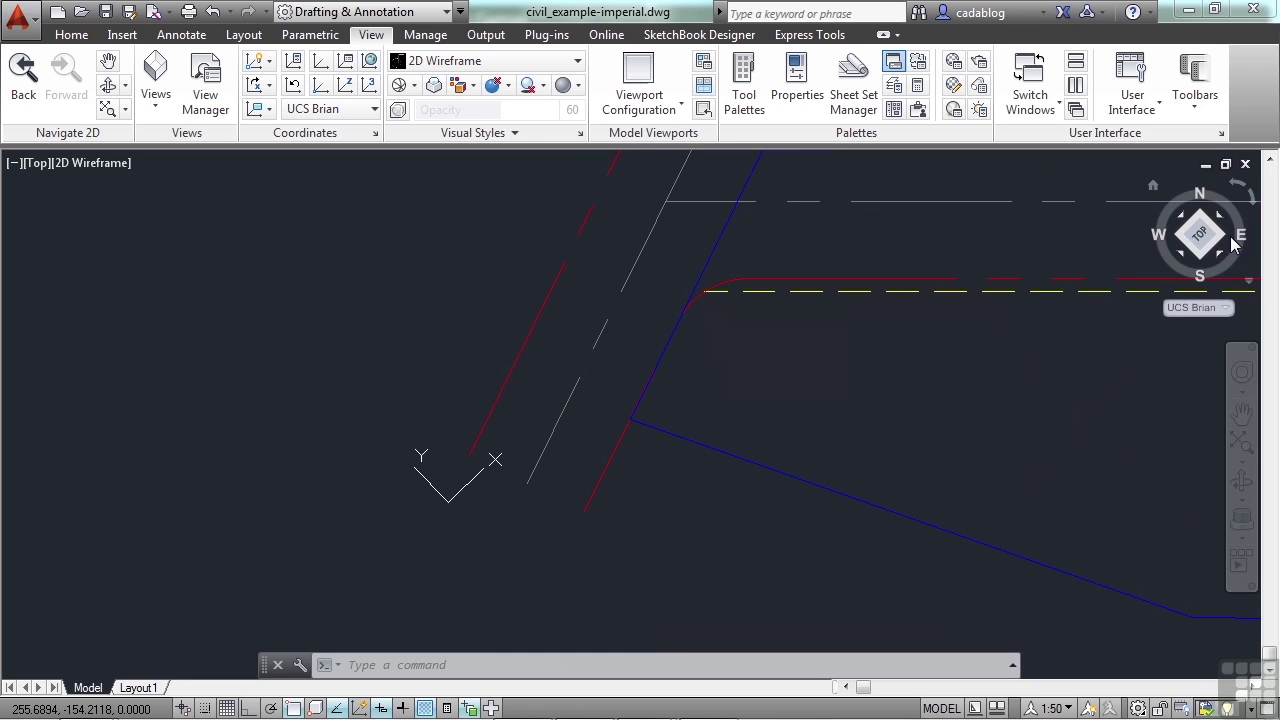
# - Make WCS current from the ViewCube UCS list and zoom out
pyautogui.click(1223, 309)
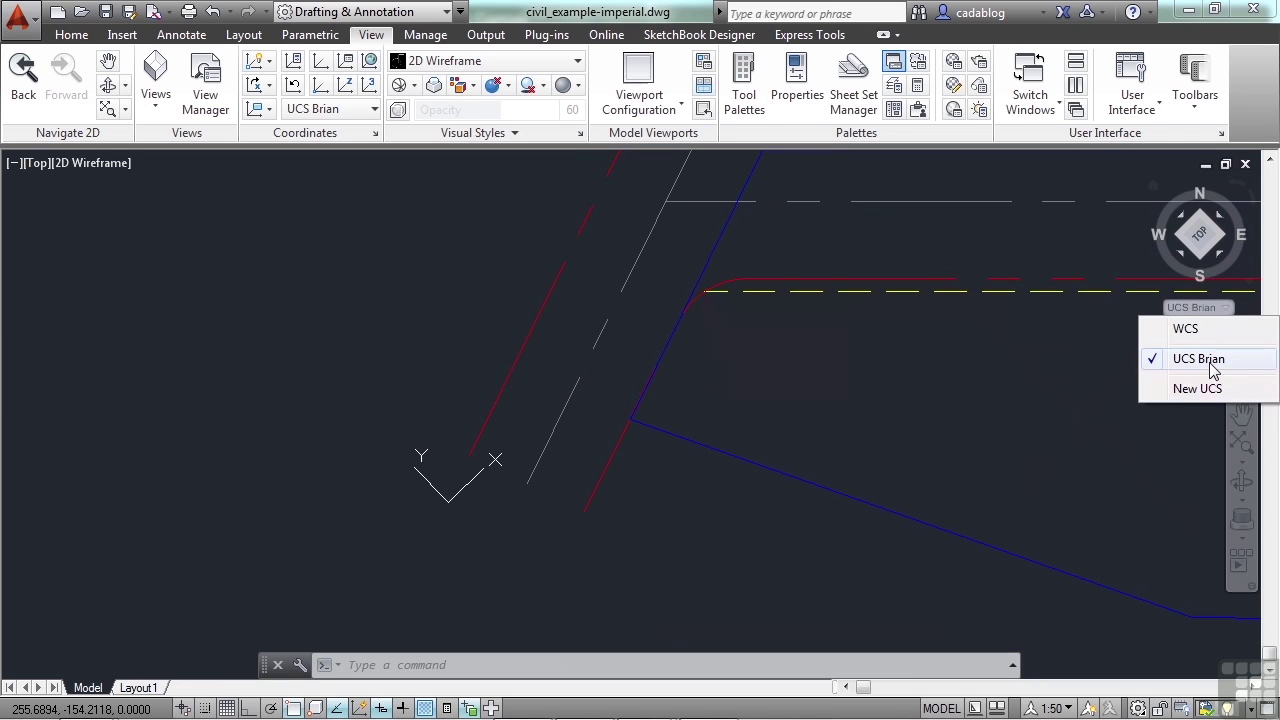
pyautogui.click(1187, 332)
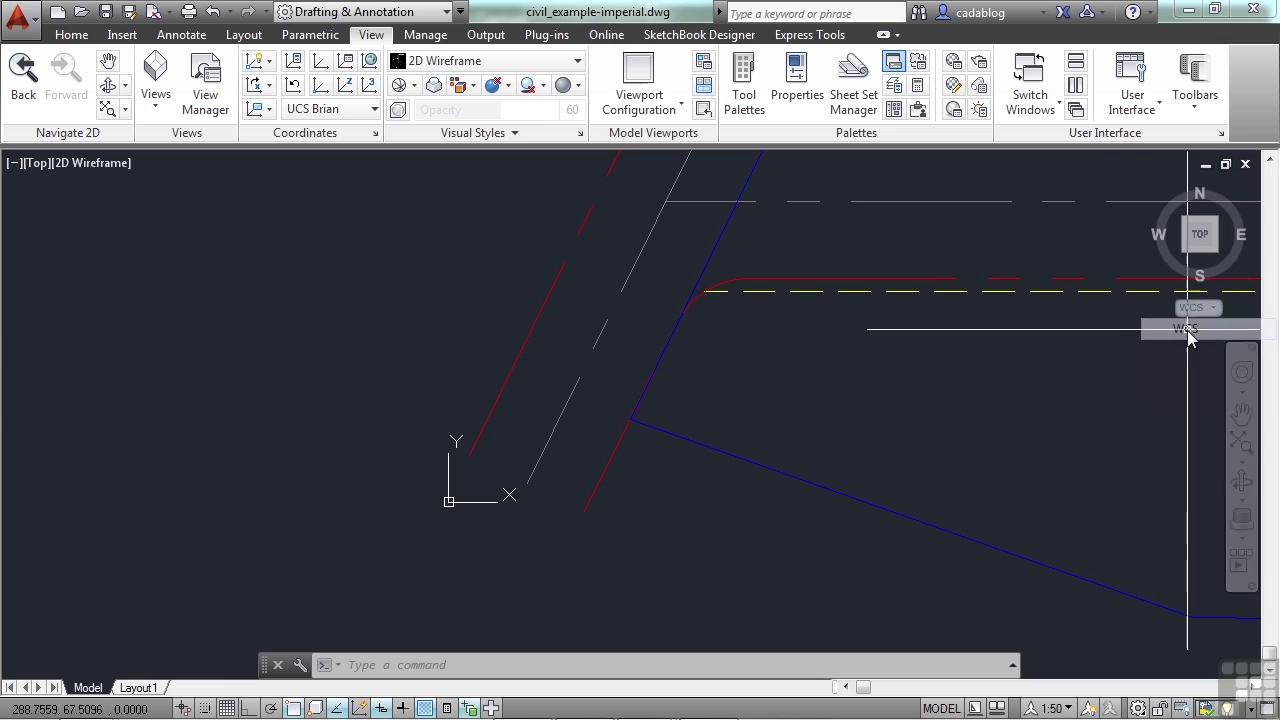
pyautogui.scroll(-4, 977, 383)
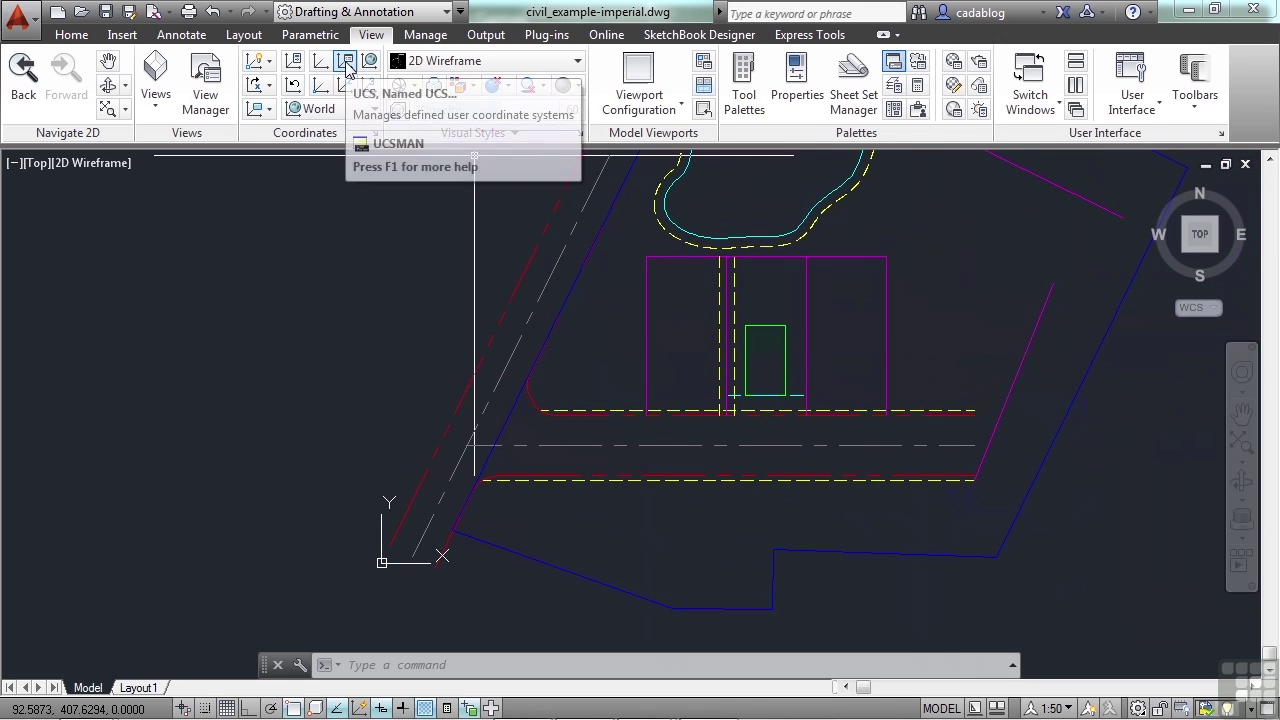
# - Align a new UCS to the blue parcel boundary line using the UCS Object option
pyautogui.write('ucs')
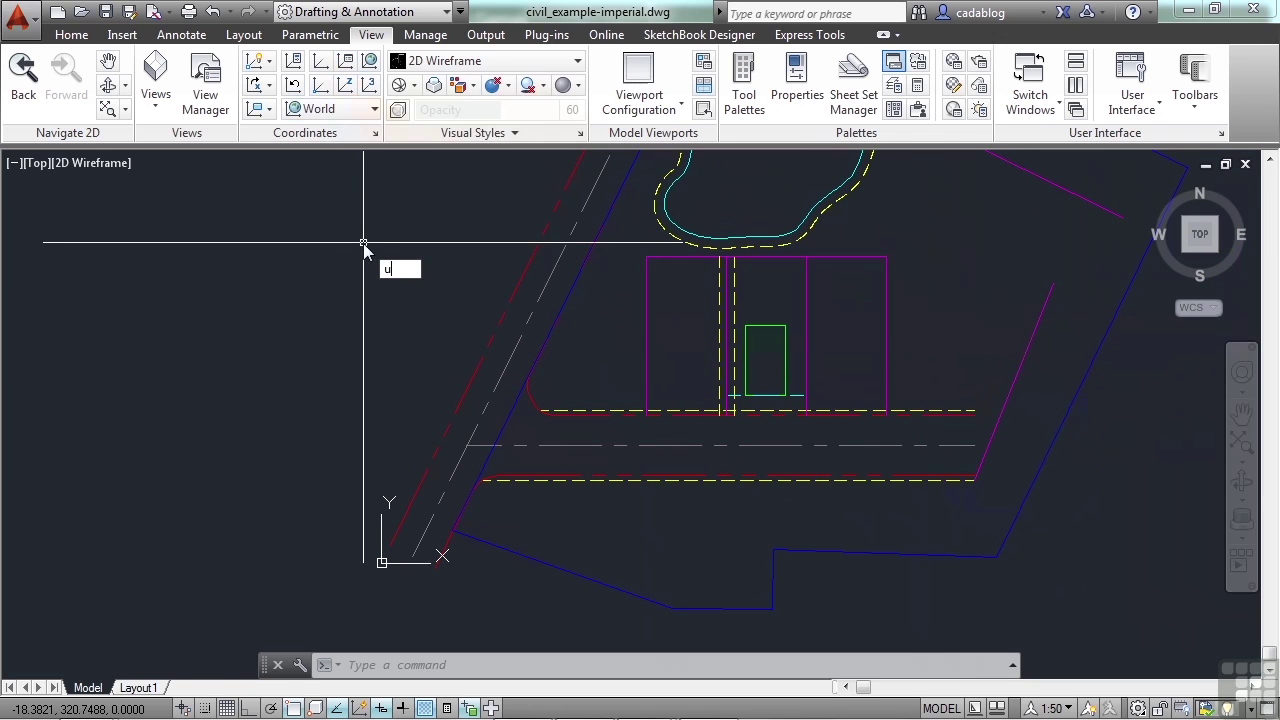
pyautogui.press('Return')
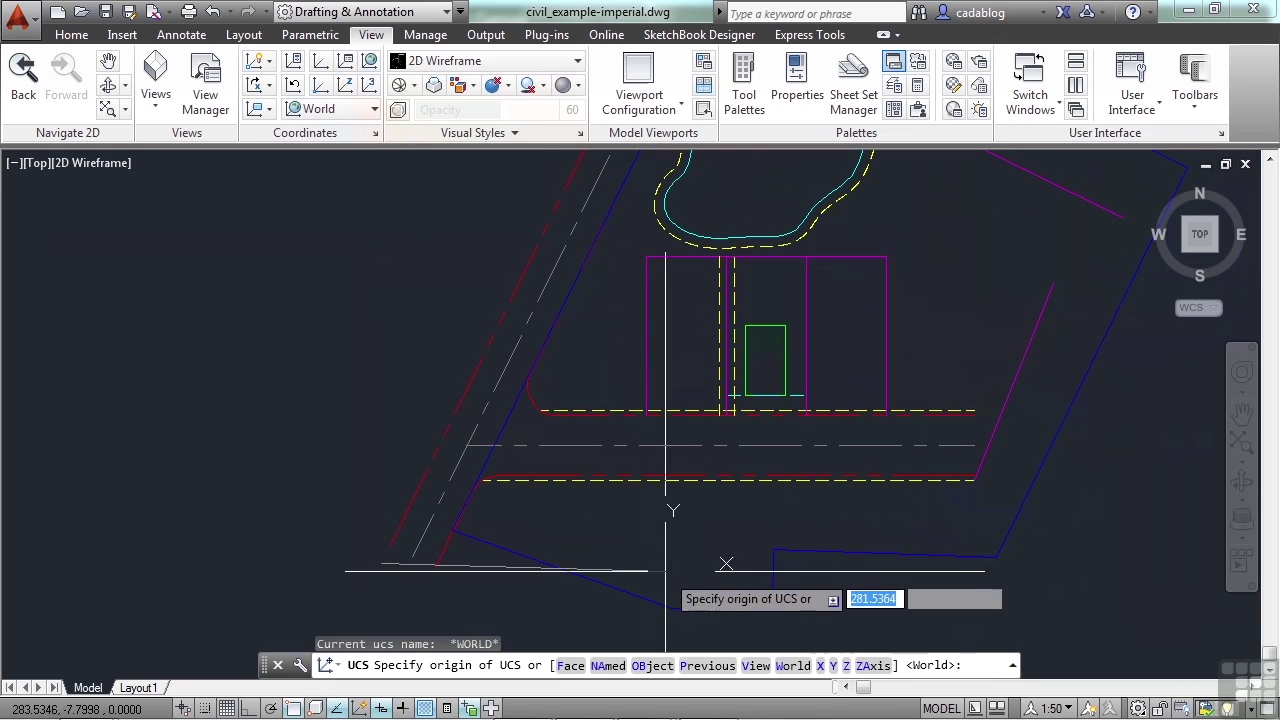
pyautogui.click(652, 665)
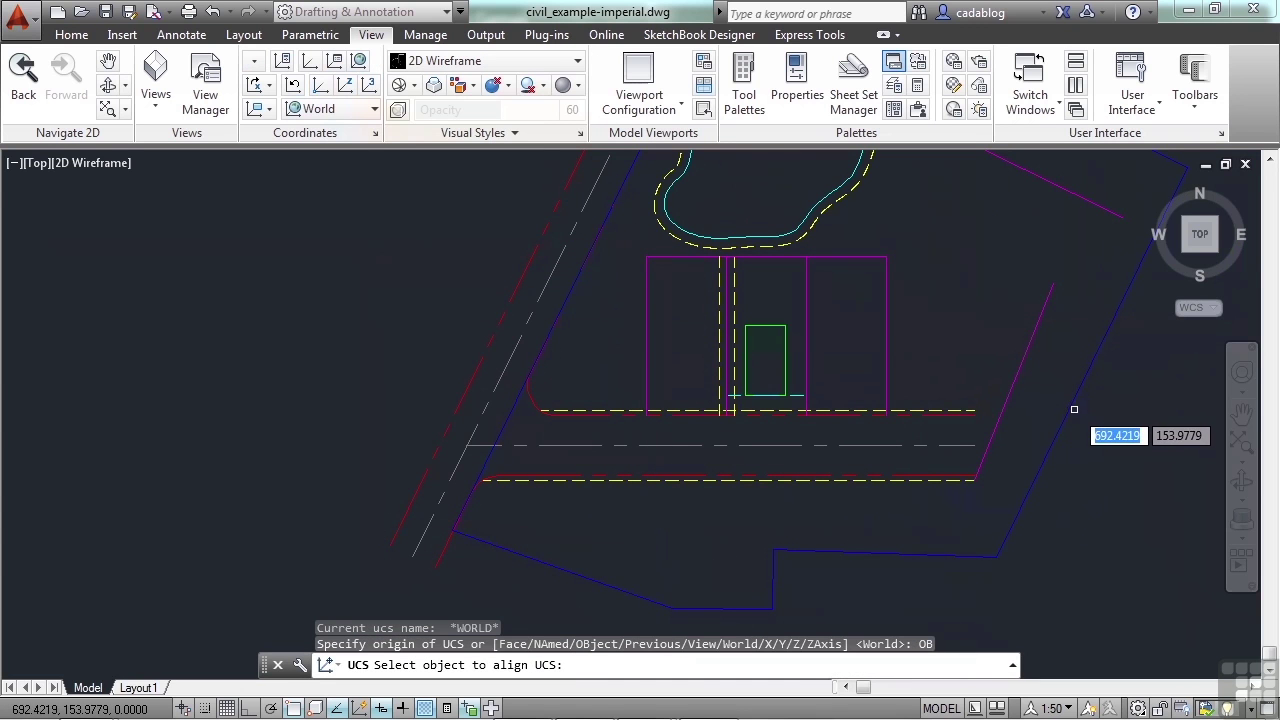
pyautogui.click(1068, 413)
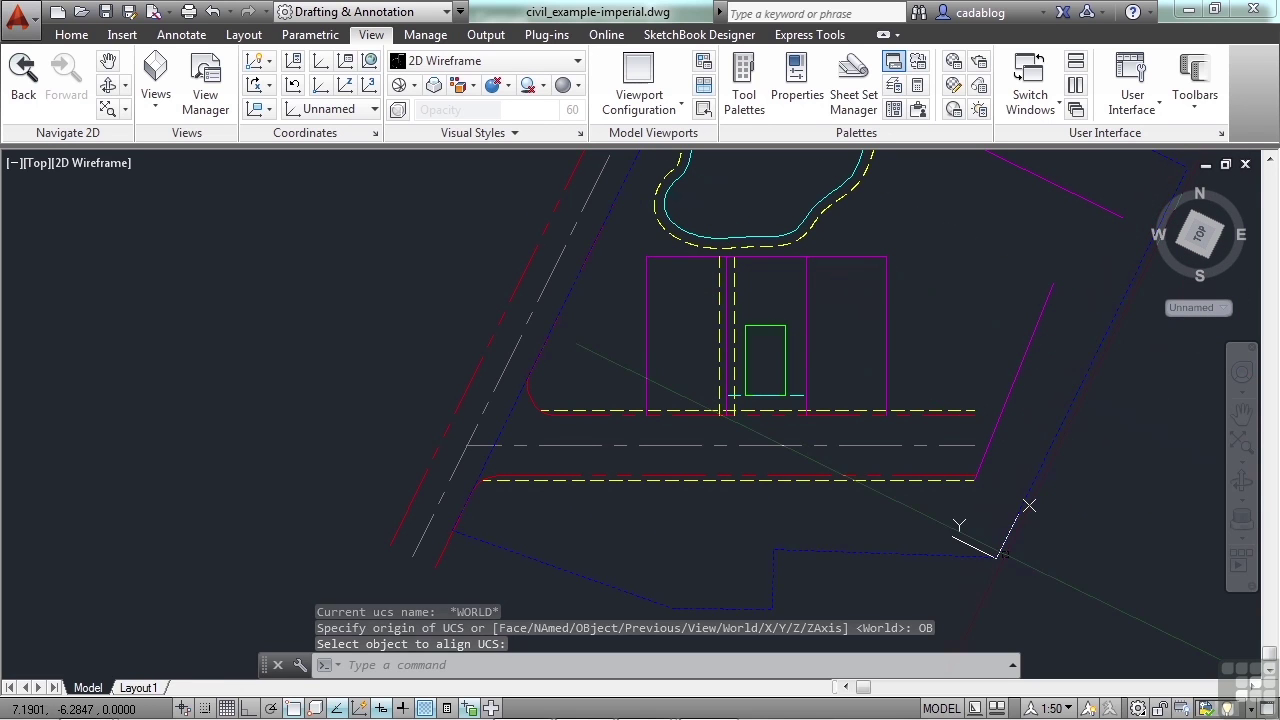
# - Save the aligned UCS under the name 'Parcel View' and pan to show the whole parcel
pyautogui.rightClick(1003, 543)
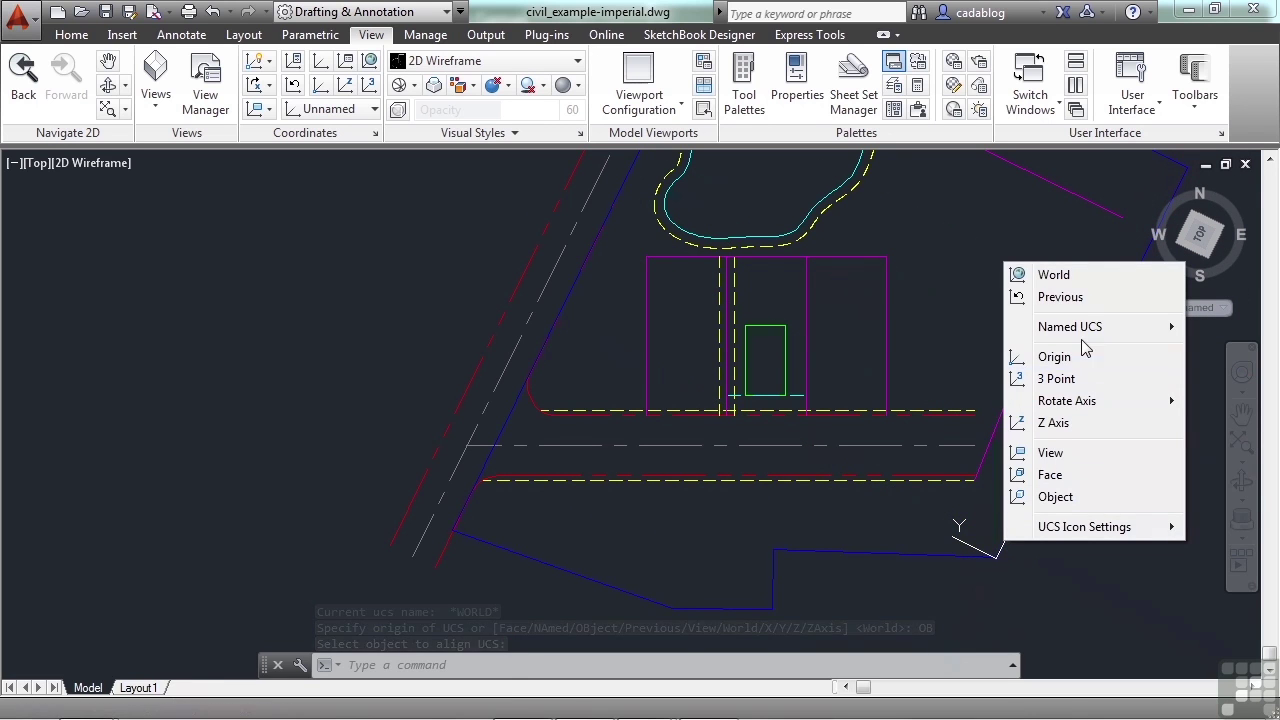
pyautogui.moveTo(1094, 328)
pyautogui.click(962, 330)
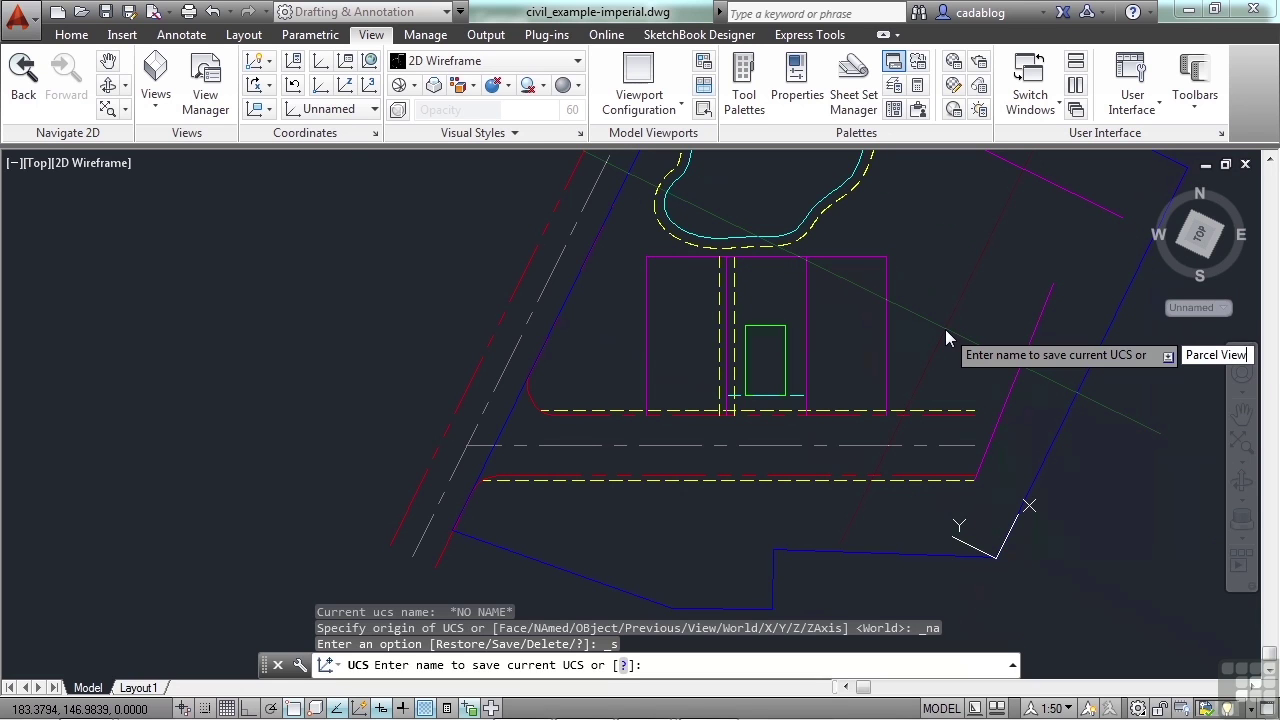
pyautogui.press('Return')
pyautogui.scroll(-2, 586, 339)
pyautogui.moveTo(758, 322); pyautogui.dragTo(749, 355, button='middle')
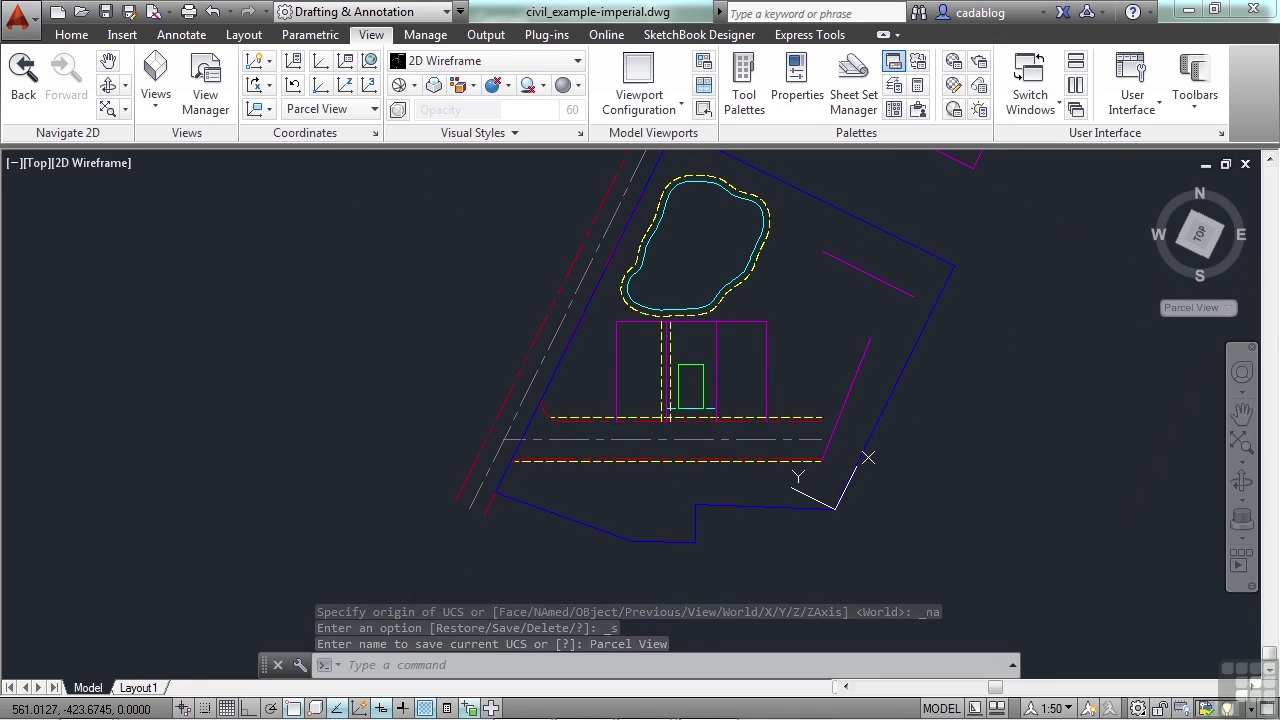
pyautogui.click(1215, 325)
pyautogui.press('Escape')
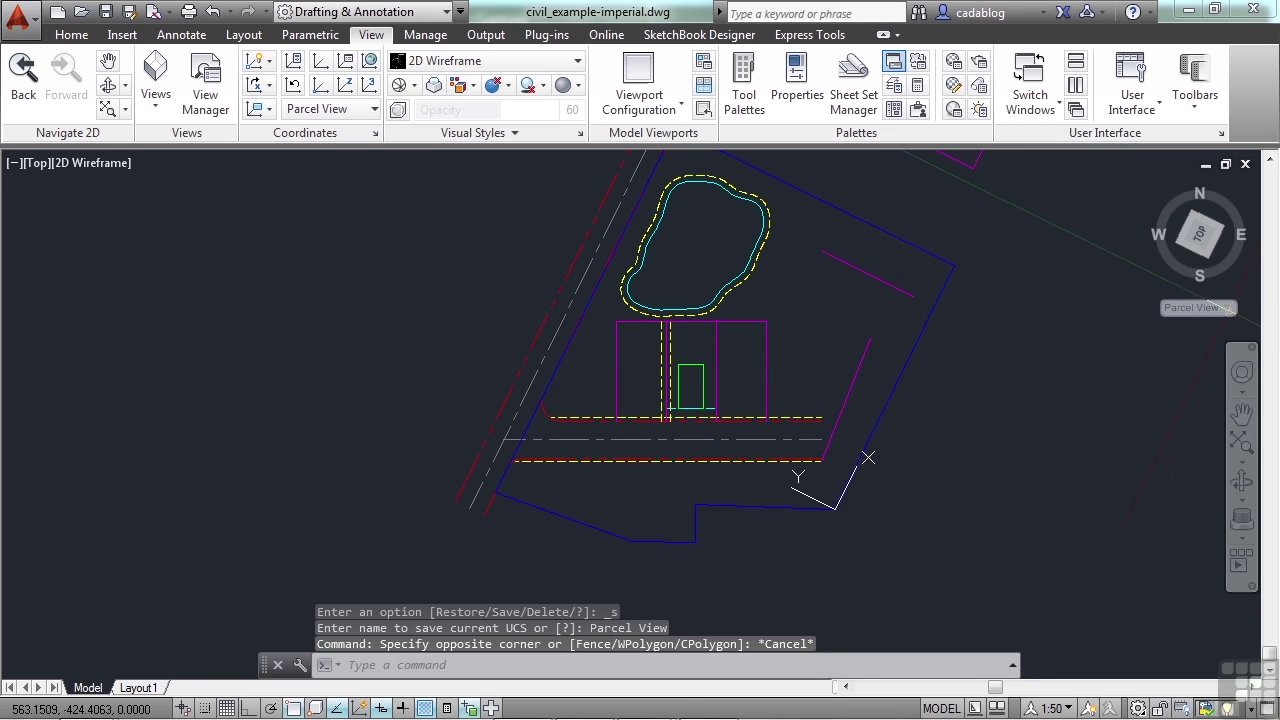
pyautogui.click(1212, 326)
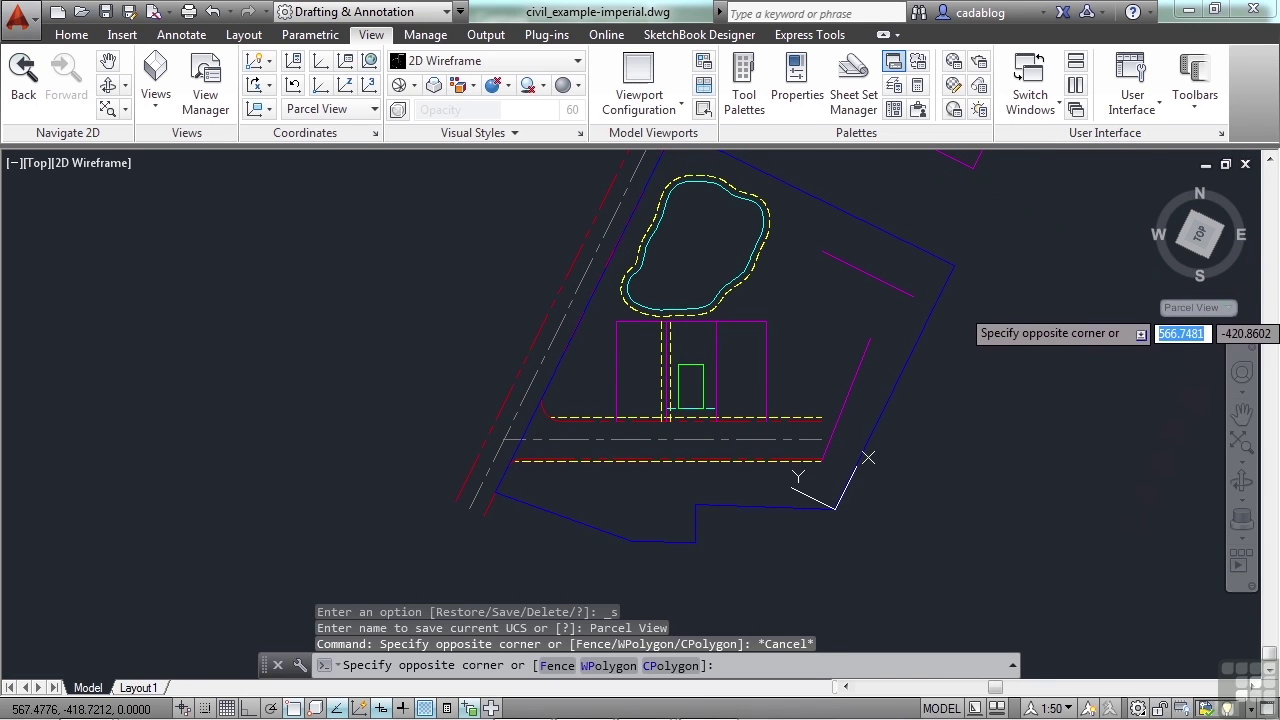
# - Switch the UCS to WCS, then Parcel View, then UCS Brian from the ViewCube list
pyautogui.press('Escape')
pyautogui.click(1229, 309)
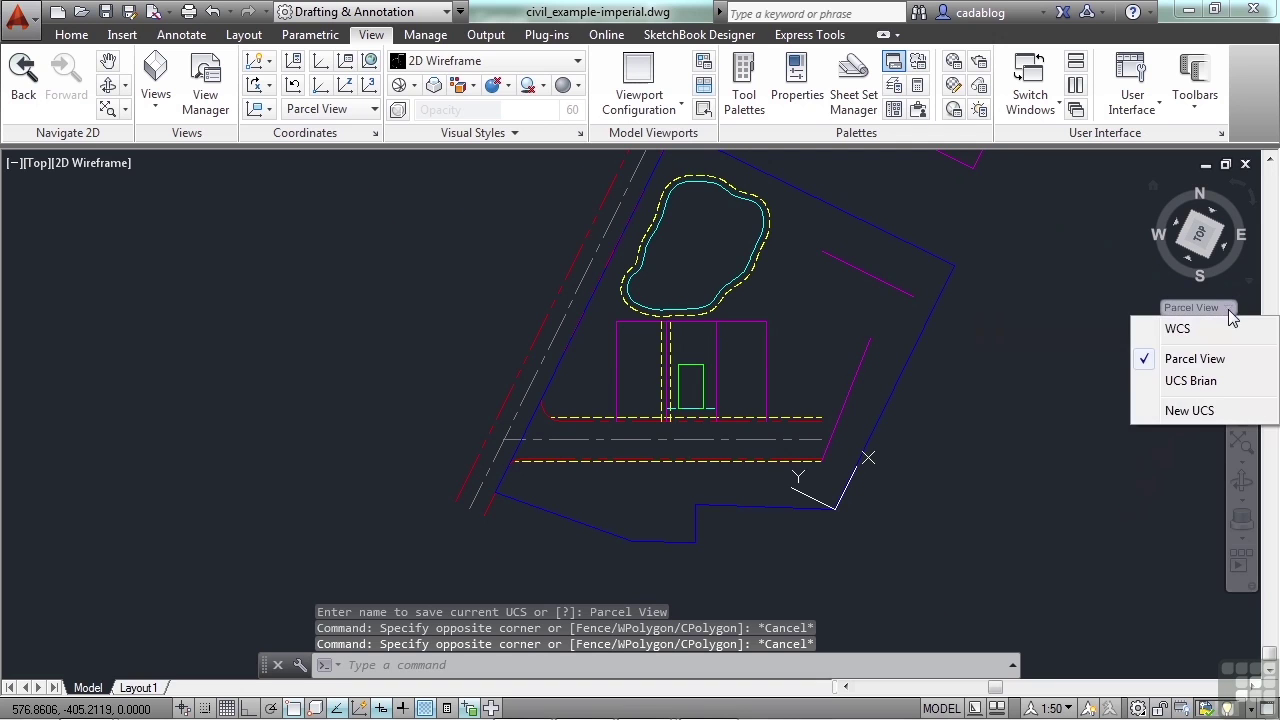
pyautogui.click(1207, 332)
pyautogui.click(1212, 309)
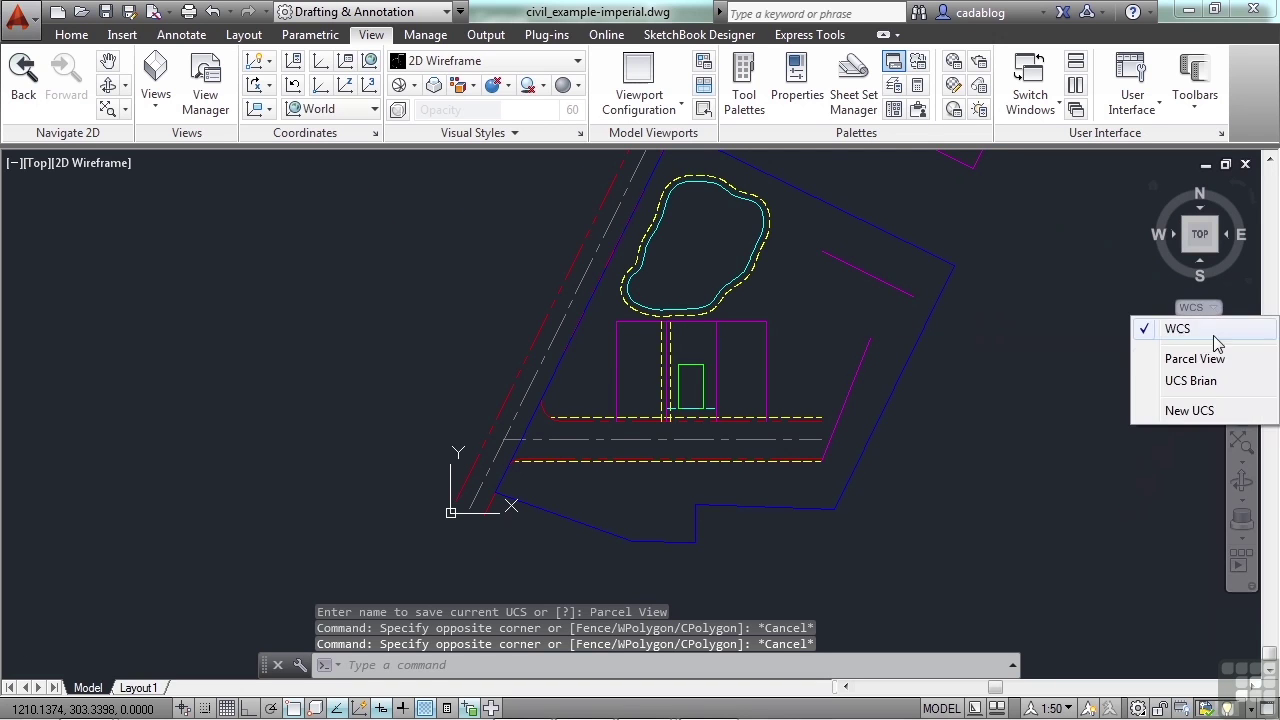
pyautogui.click(1195, 354)
pyautogui.click(1229, 308)
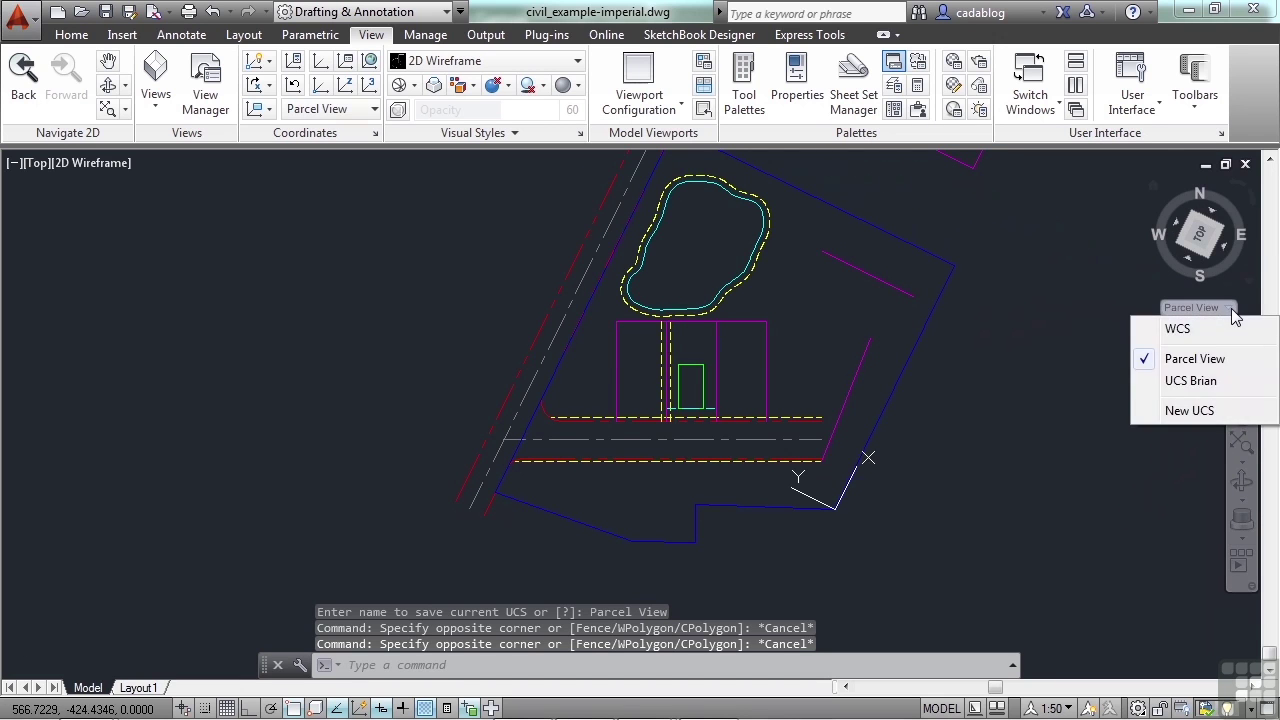
pyautogui.click(1199, 378)
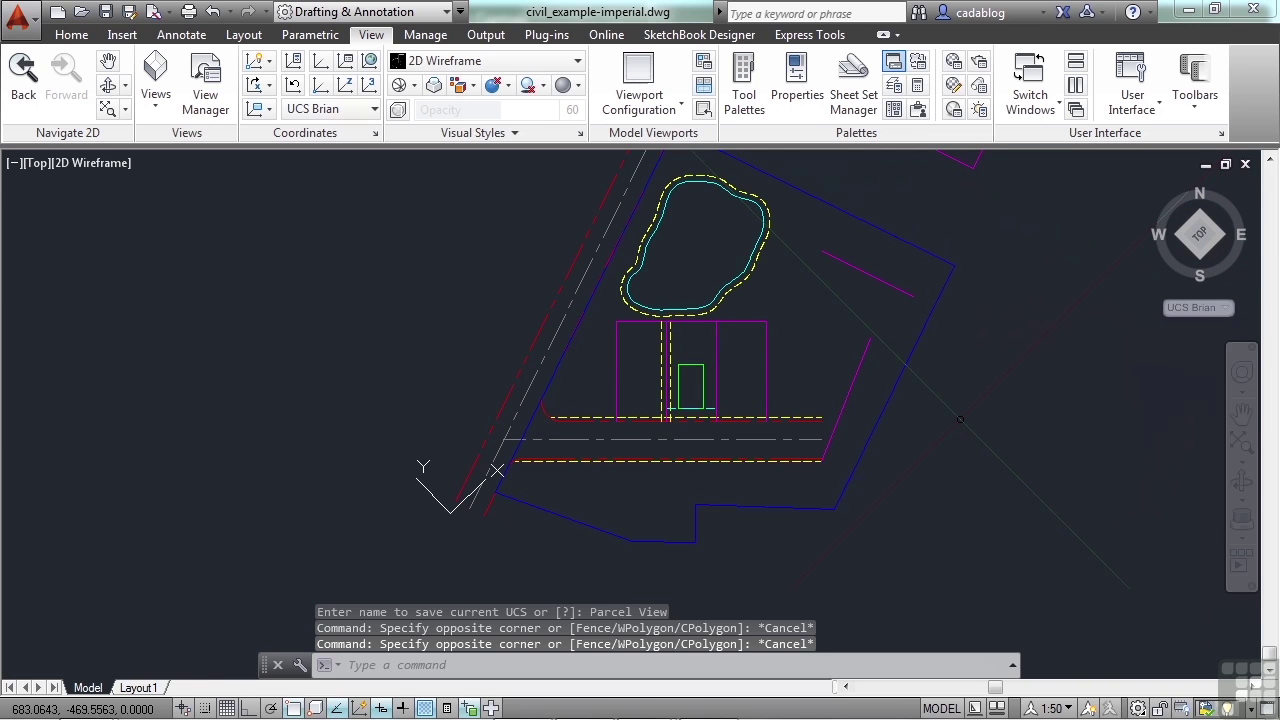
pyautogui.scroll(-2, 676, 422)
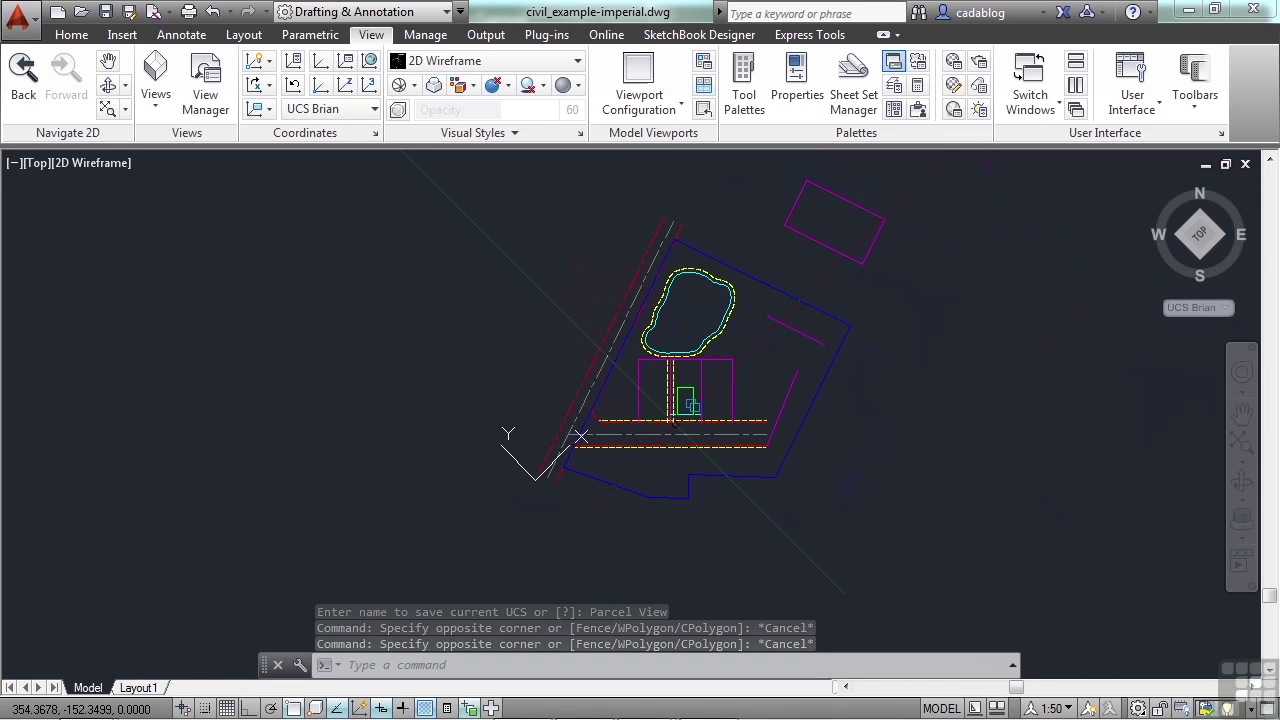
pyautogui.moveTo(676, 422)
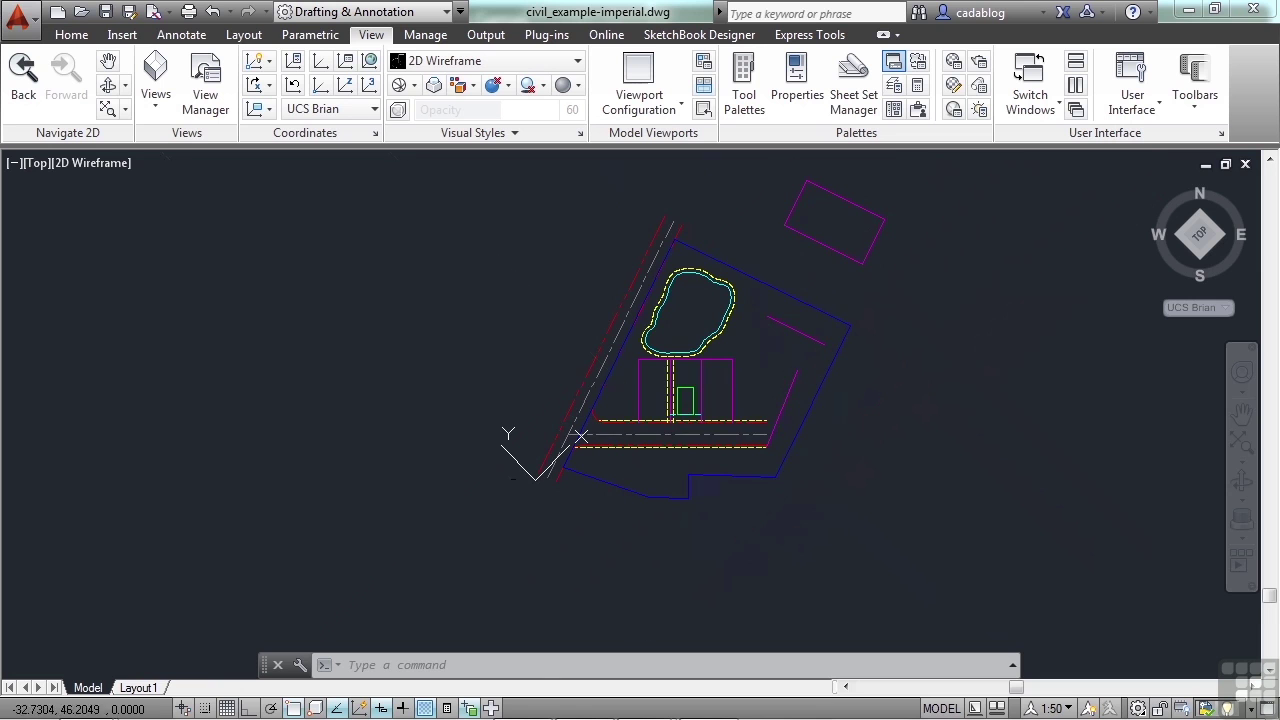
# - Try re-aiming the UCS X axis by entering 45
pyautogui.scroll(6, 495, 470)
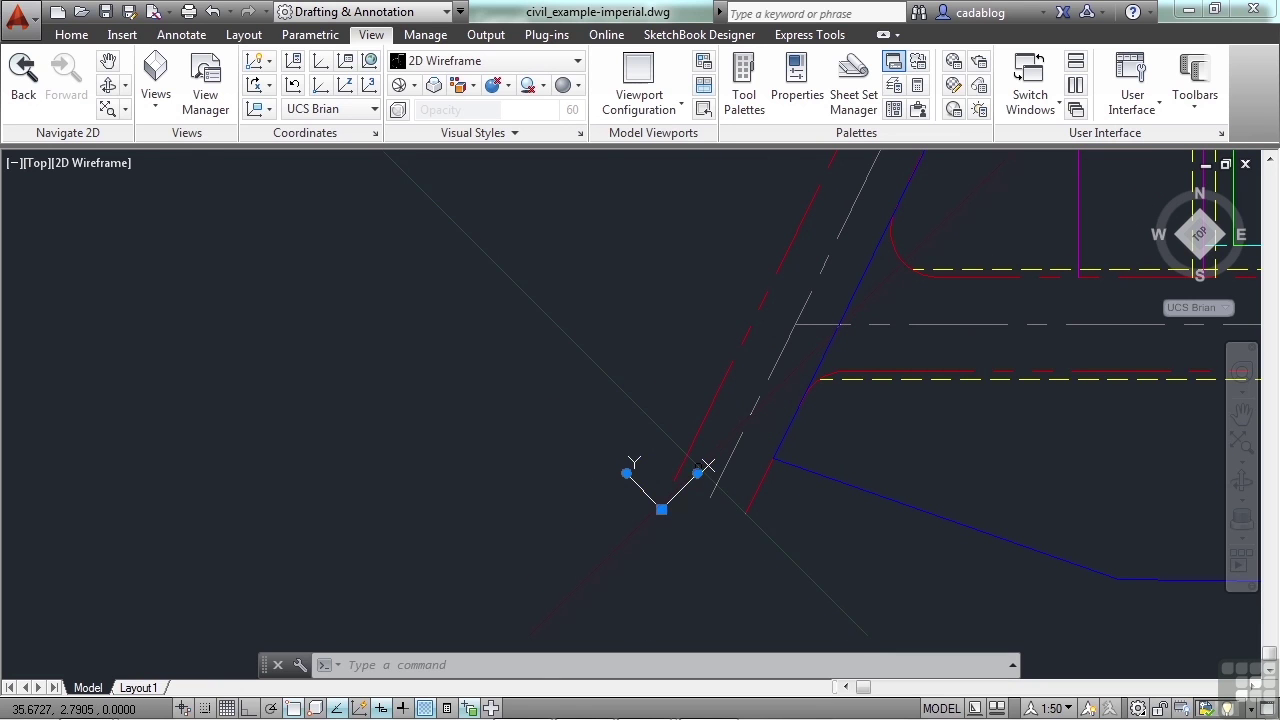
pyautogui.click(697, 473)
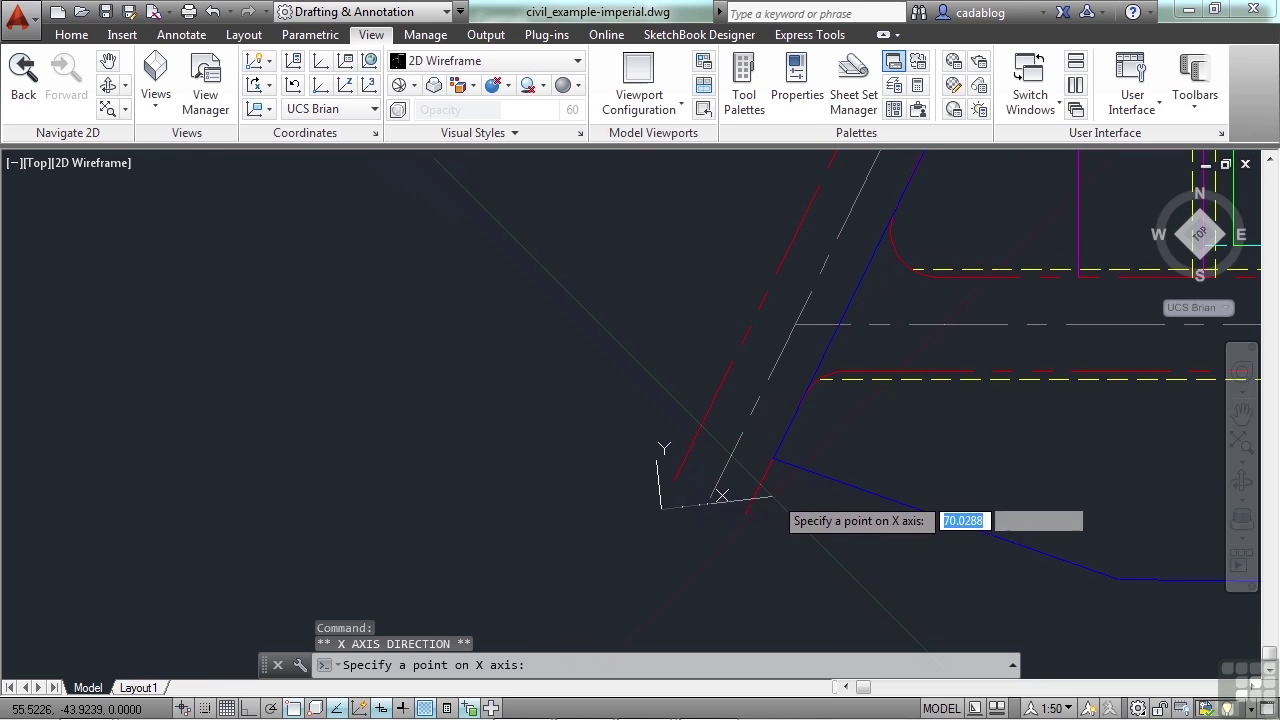
pyautogui.write('45')
pyautogui.press('Return')
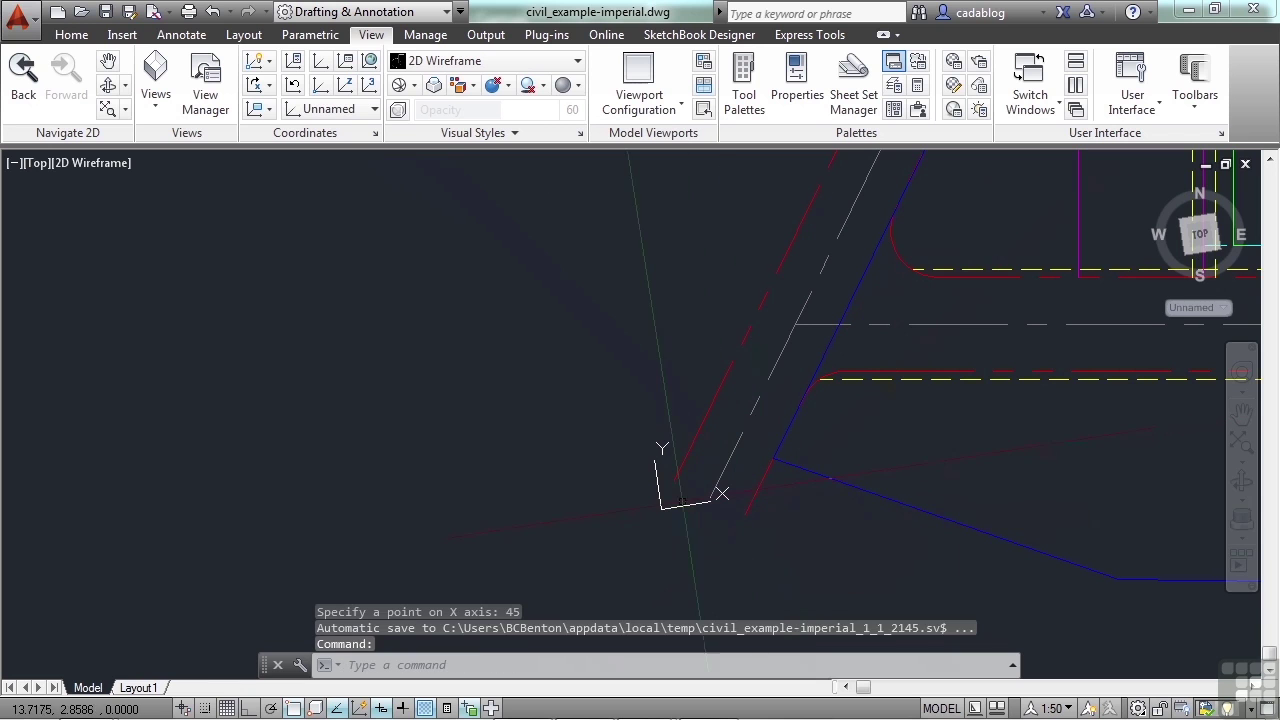
# - Set the UCS icon's X-axis grip to a 45° angle, leaving an Unnamed UCS current
pyautogui.click(659, 490)
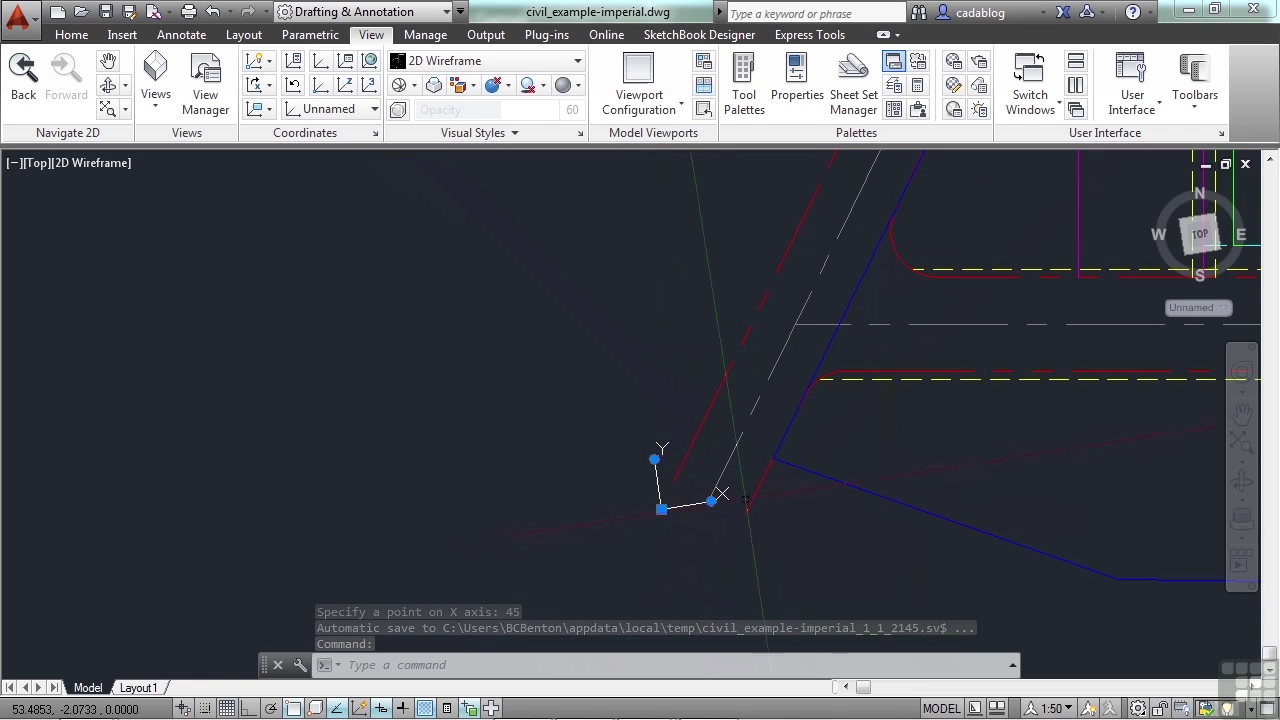
pyautogui.click(711, 500)
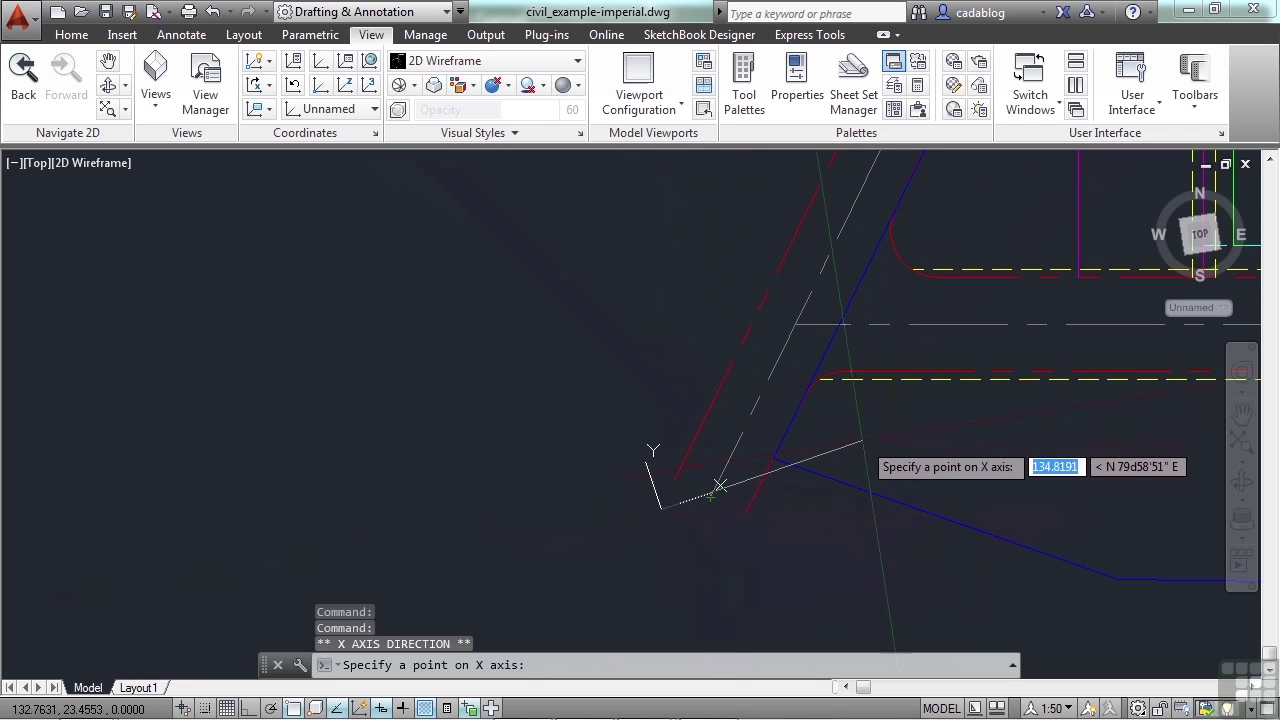
pyautogui.press('Tab')
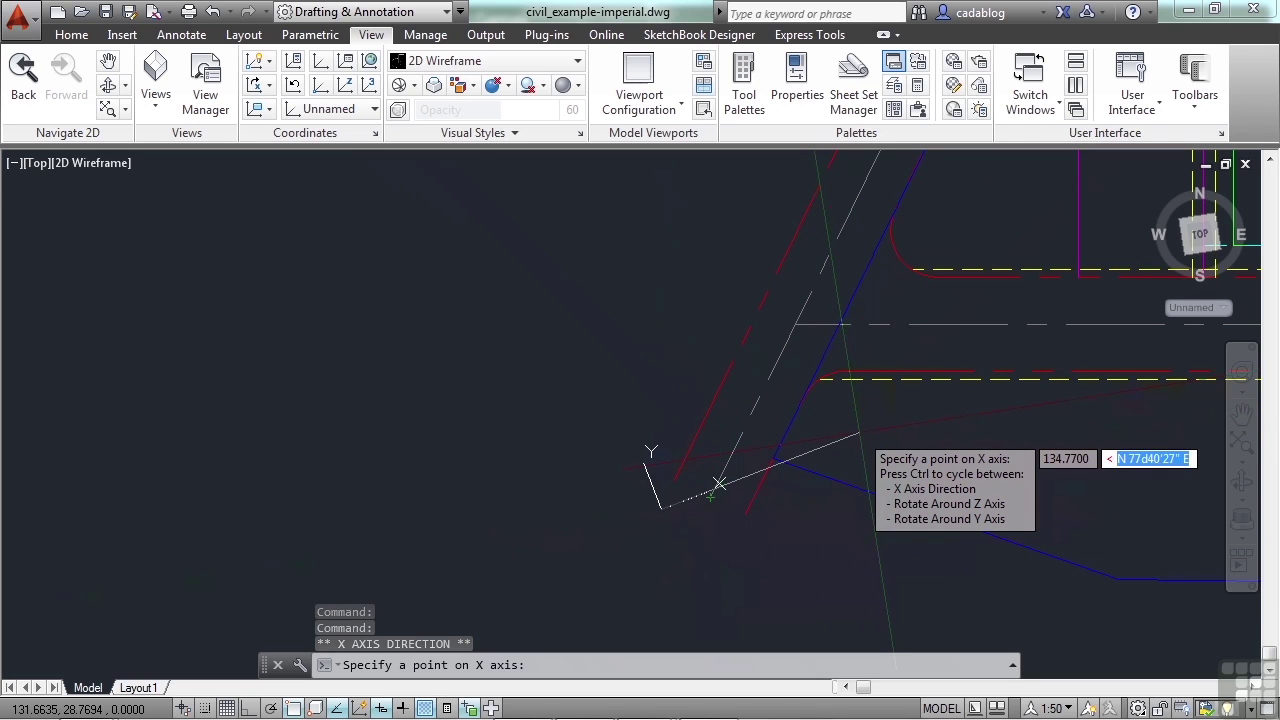
pyautogui.write('45')
pyautogui.press('Return')
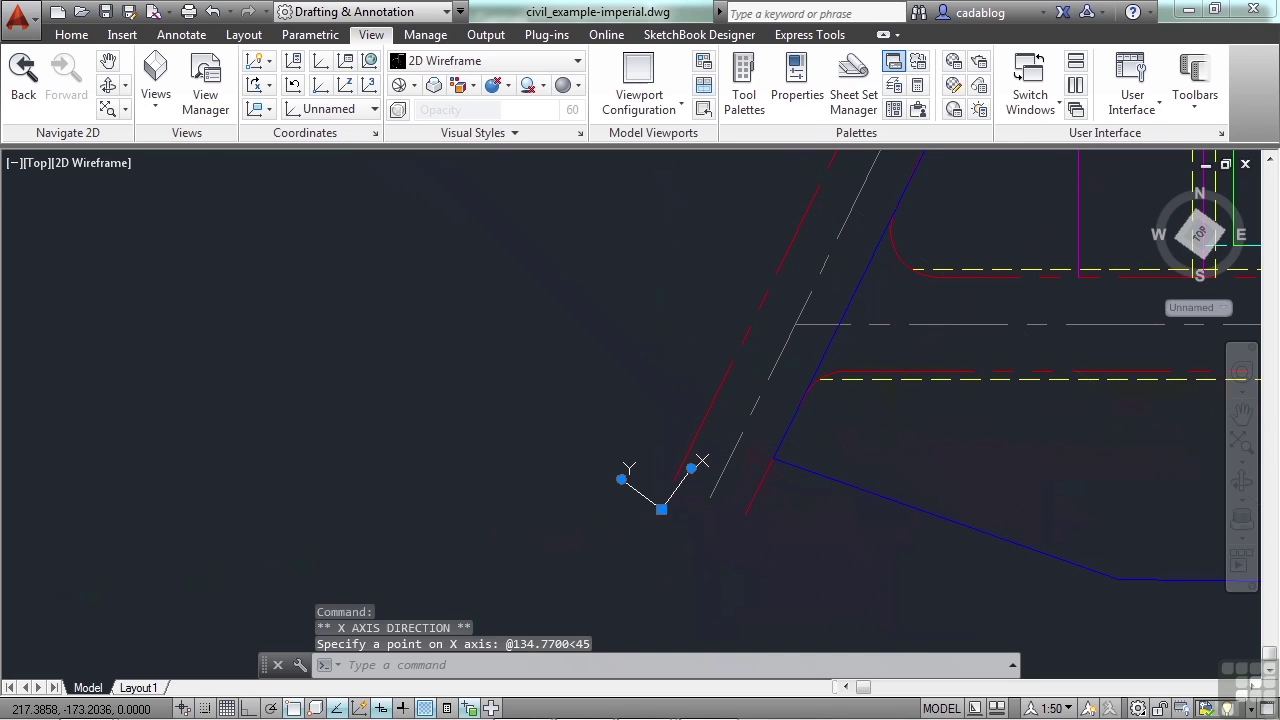
pyautogui.click(1222, 309)
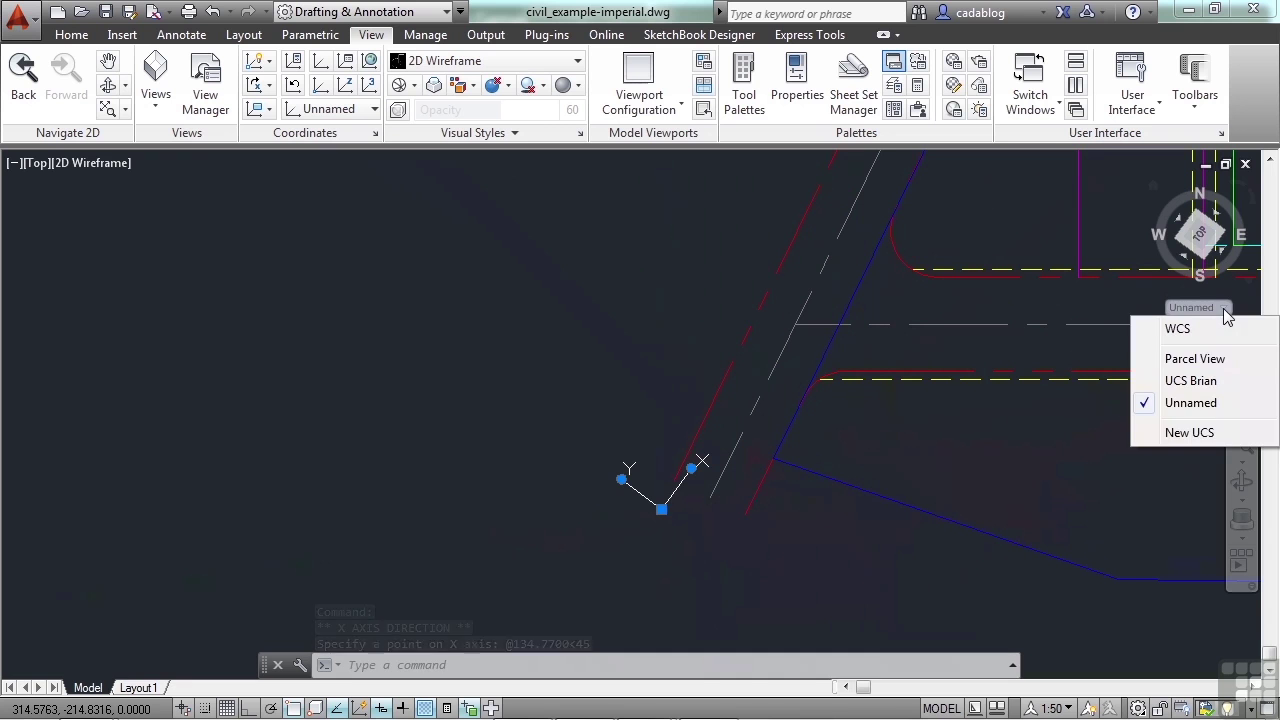
pyautogui.click(1178, 431)
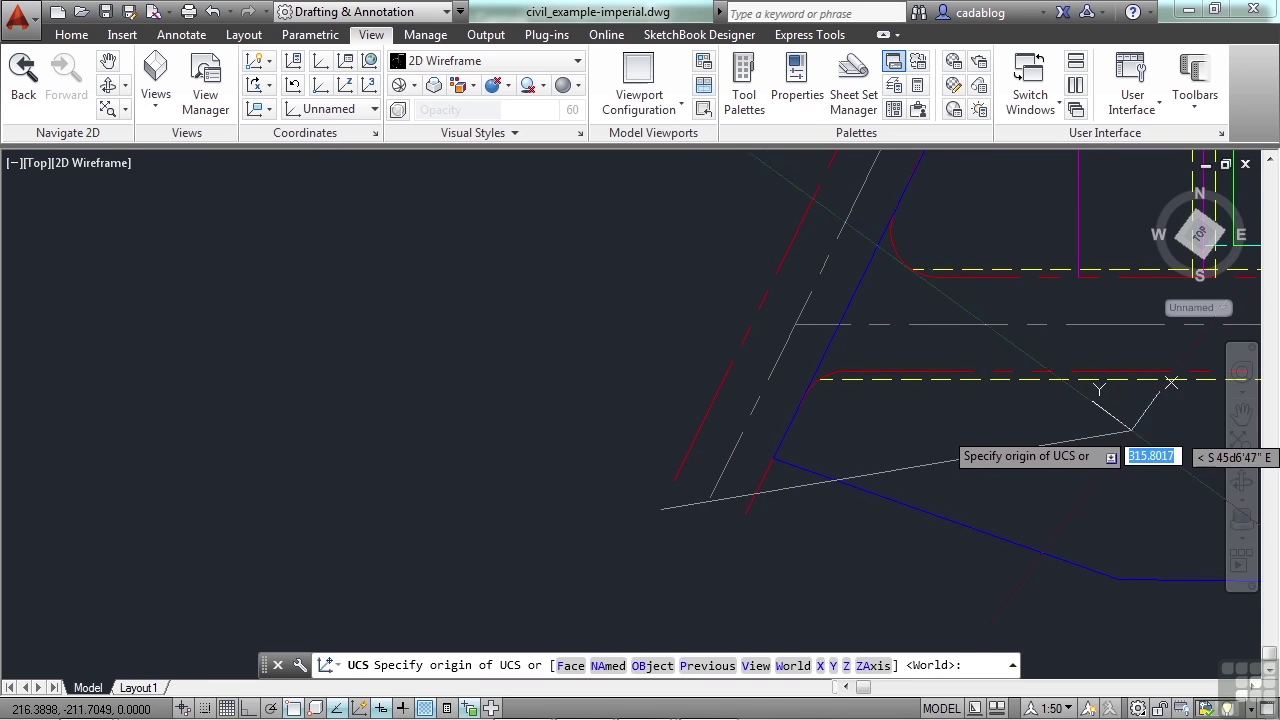
pyautogui.press('Escape')
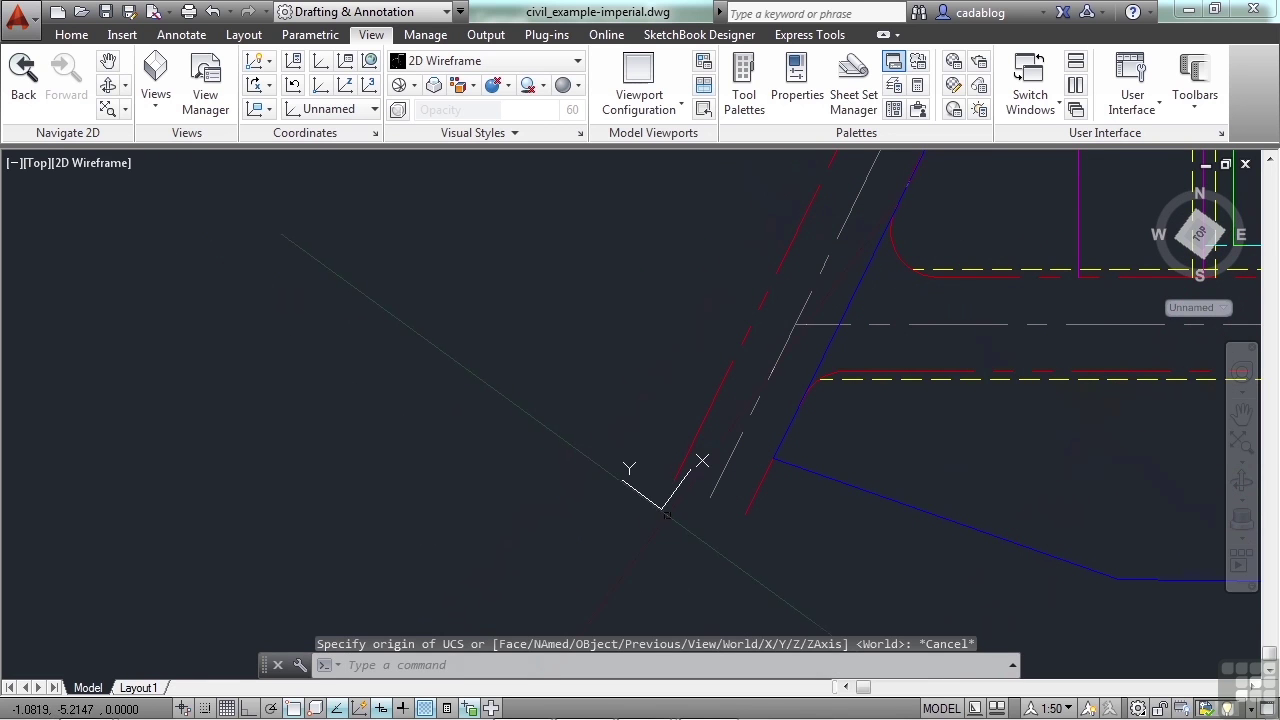
# - Save the 45° rotated UCS under the name '45 degrees'
pyautogui.rightClick(668, 496)
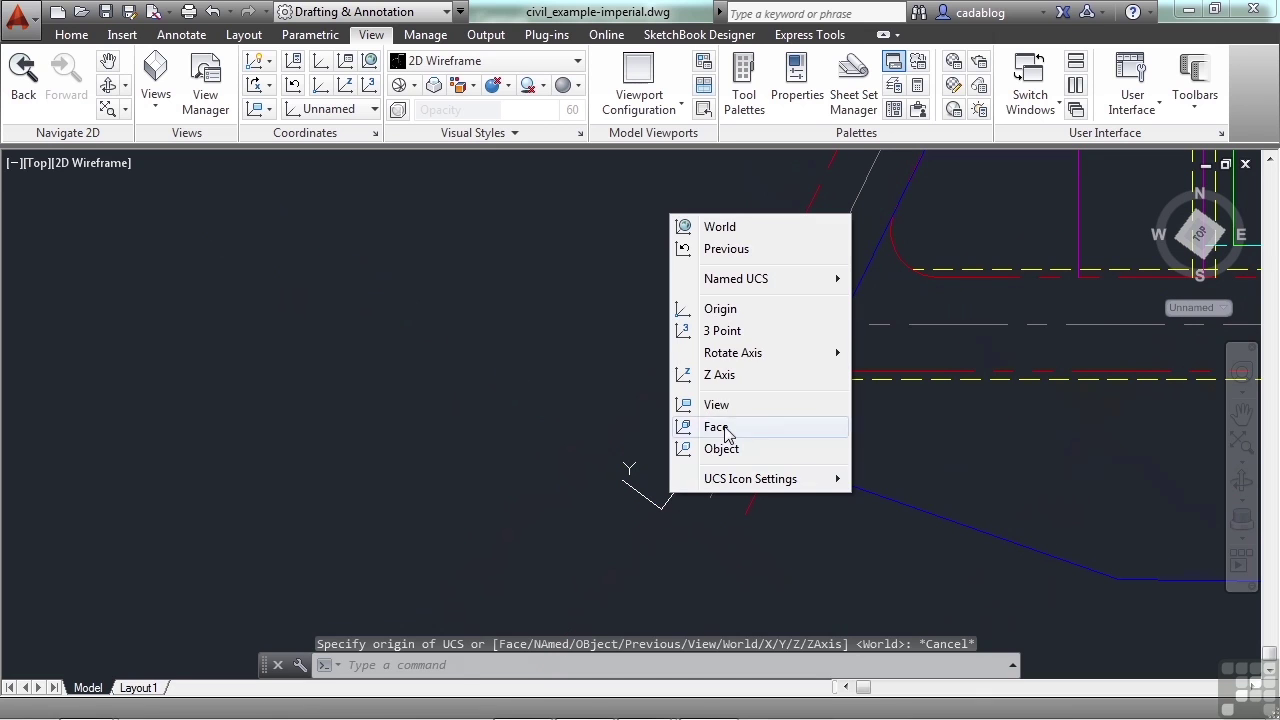
pyautogui.moveTo(770, 279)
pyautogui.click(906, 283)
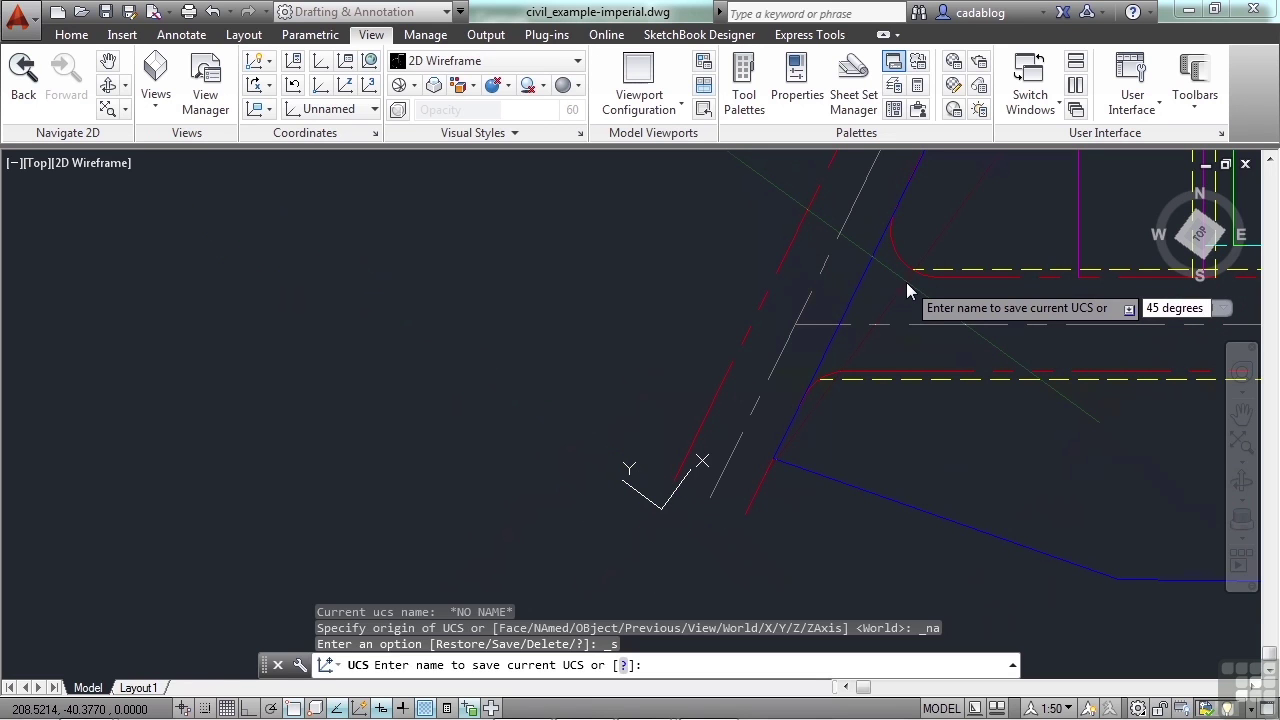
pyautogui.press('Return')
pyautogui.scroll(-1, 526, 419)
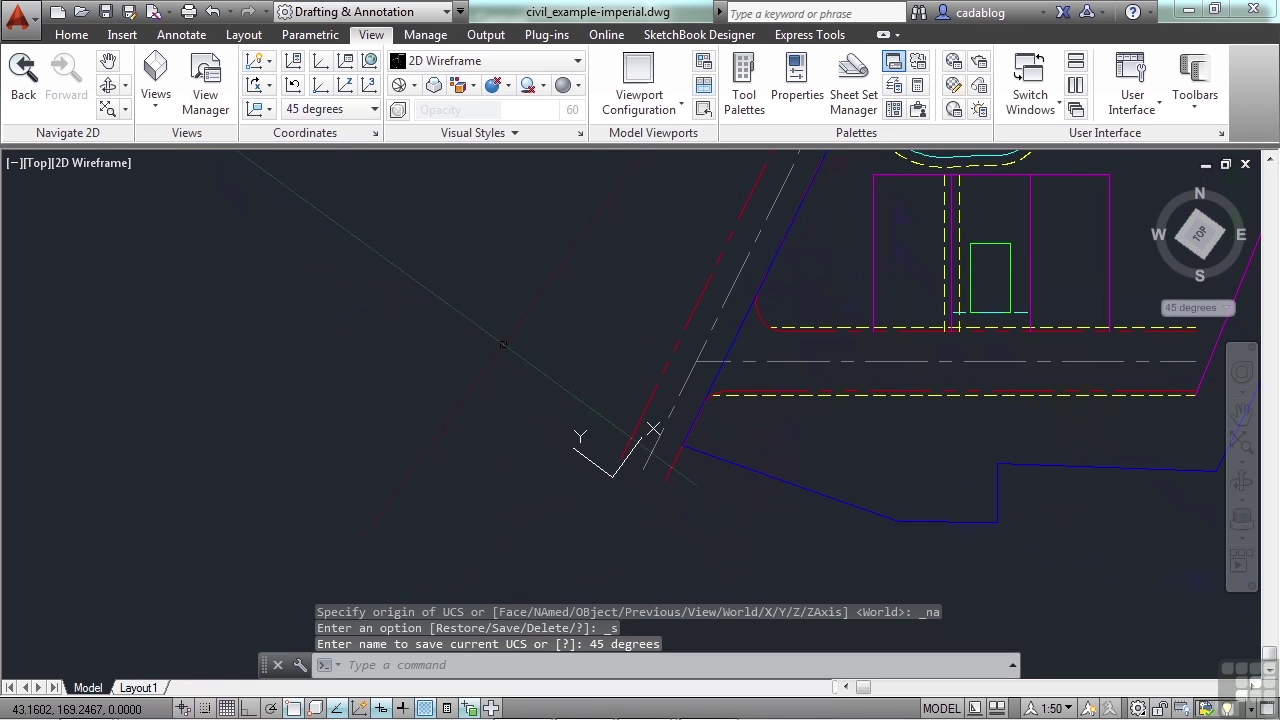
# - With Ortho on, draw a closed four-sided square with LINE, squared to the 45 degrees UCS
pyautogui.press('F8')
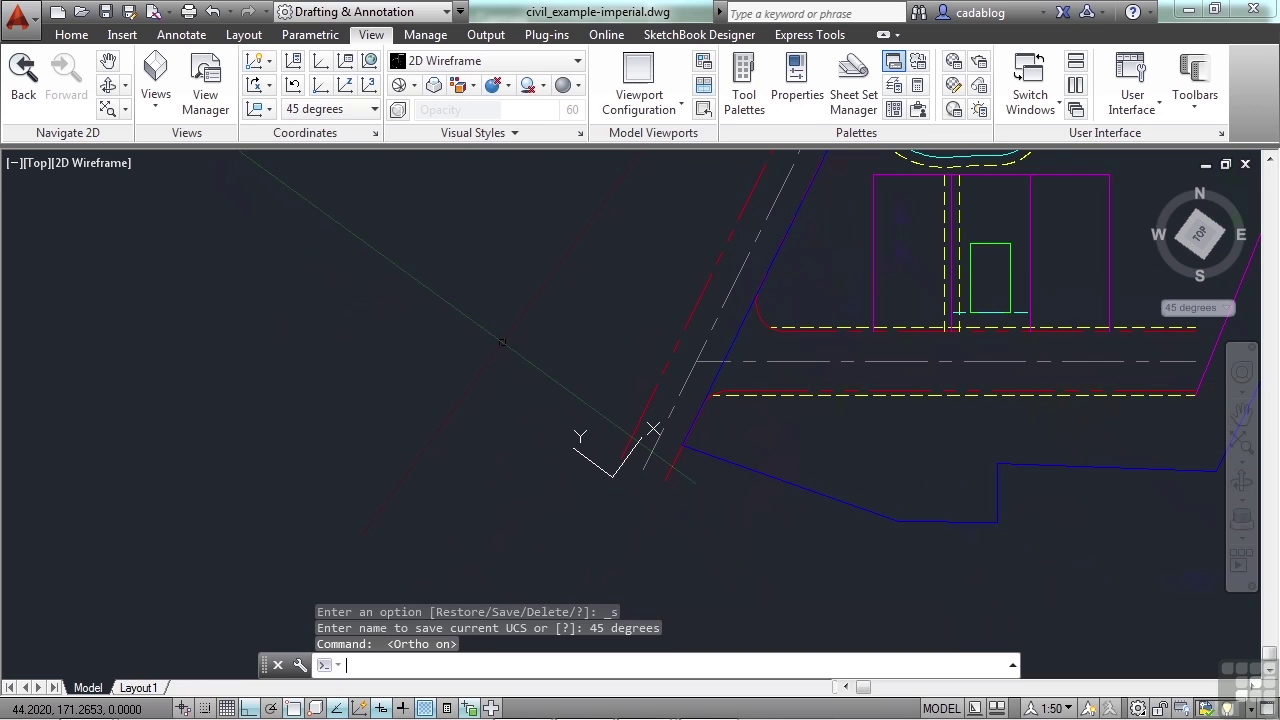
pyautogui.write('l')
pyautogui.press('Return')
pyautogui.click(430, 368)
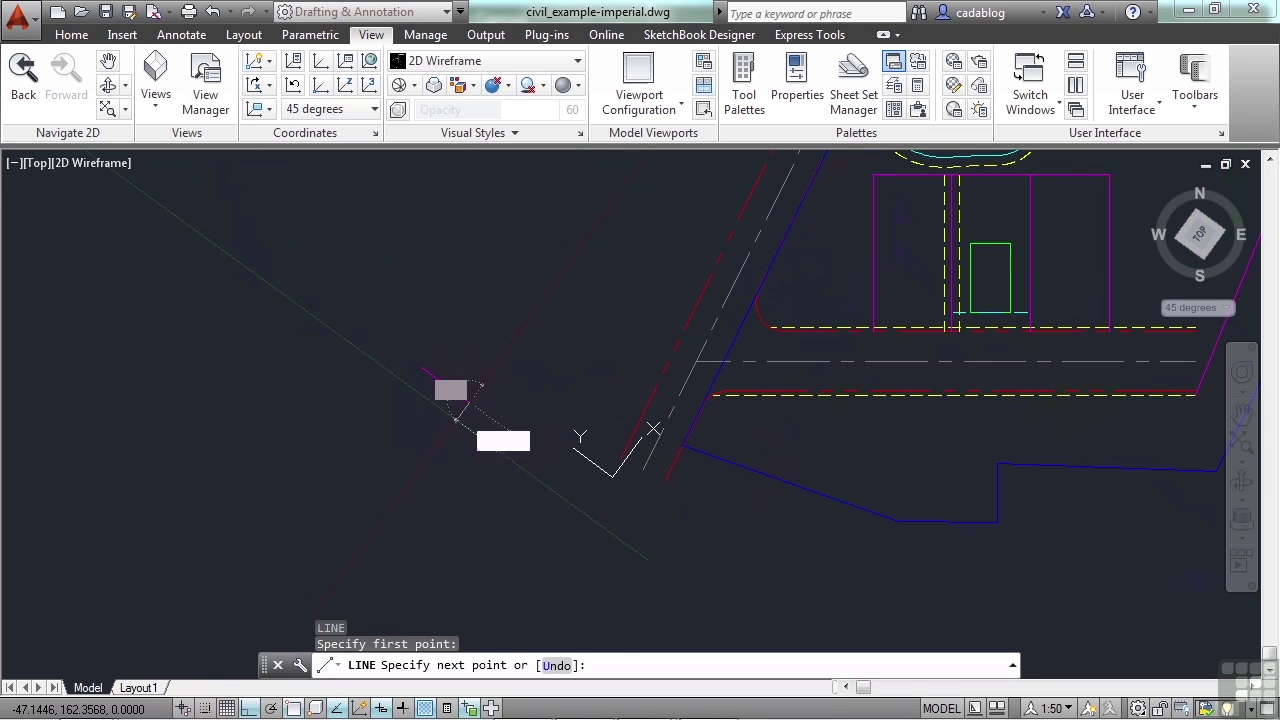
pyautogui.click(510, 345)
pyautogui.click(464, 313)
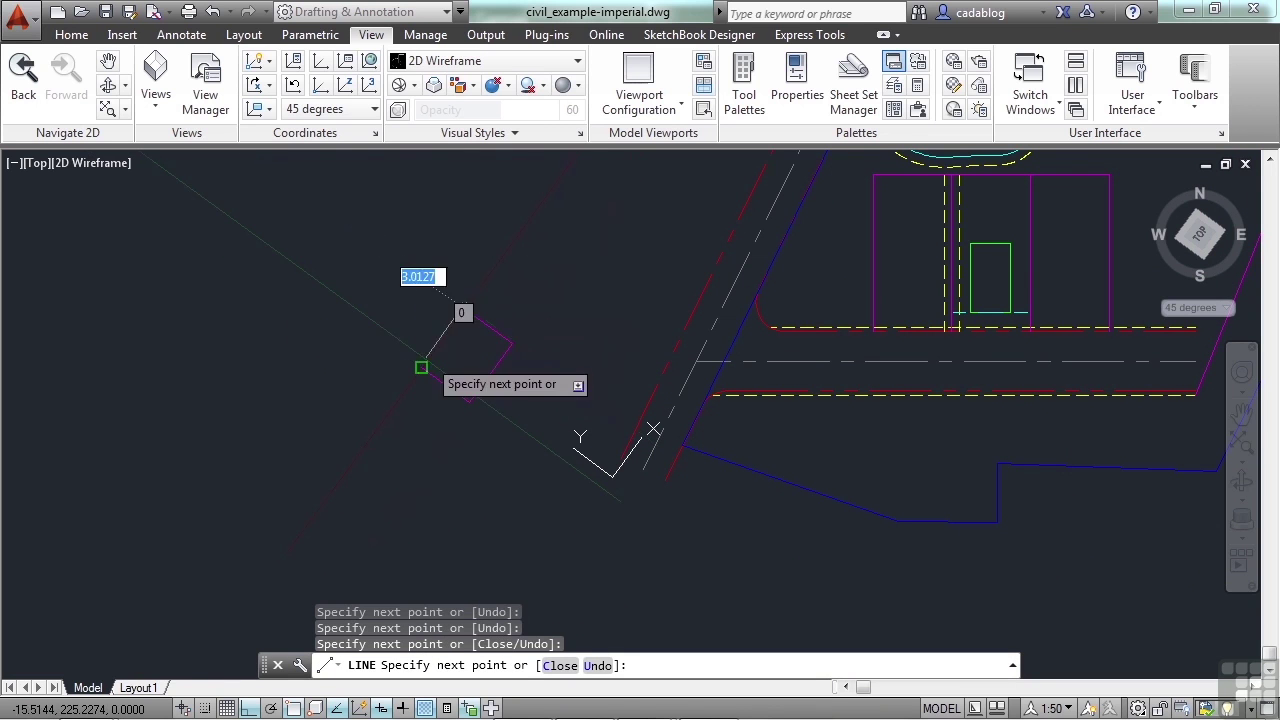
pyautogui.click(421, 367)
pyautogui.click(470, 401)
pyautogui.press('Return')
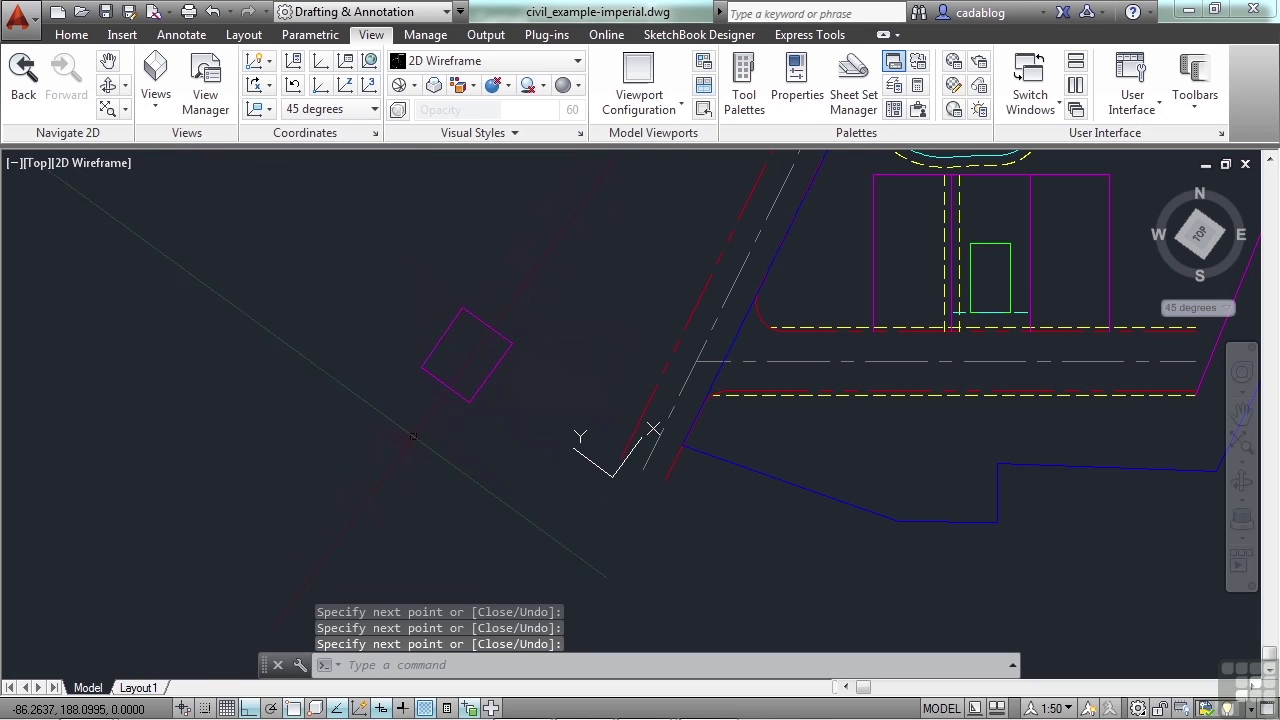
# - Switch to WCS and draw a vertical edge down from the square's bottom corner
pyautogui.click(1197, 307)
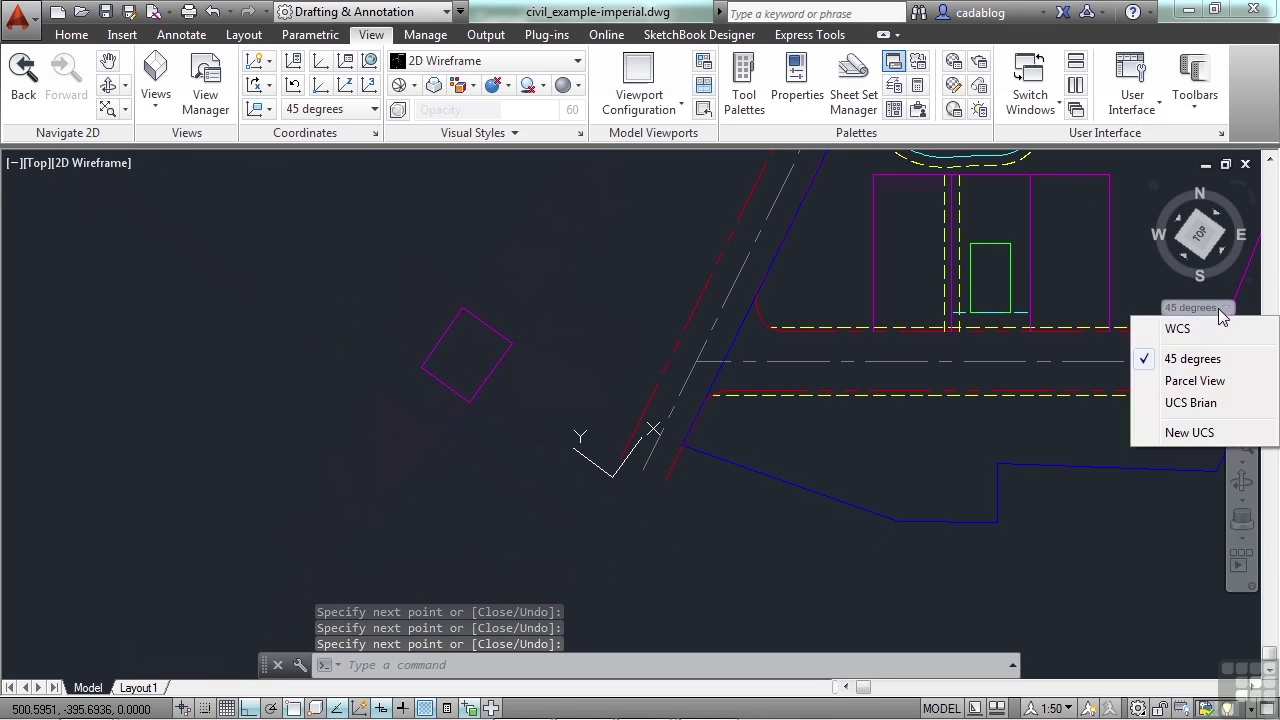
pyautogui.click(1172, 328)
pyautogui.write('l')
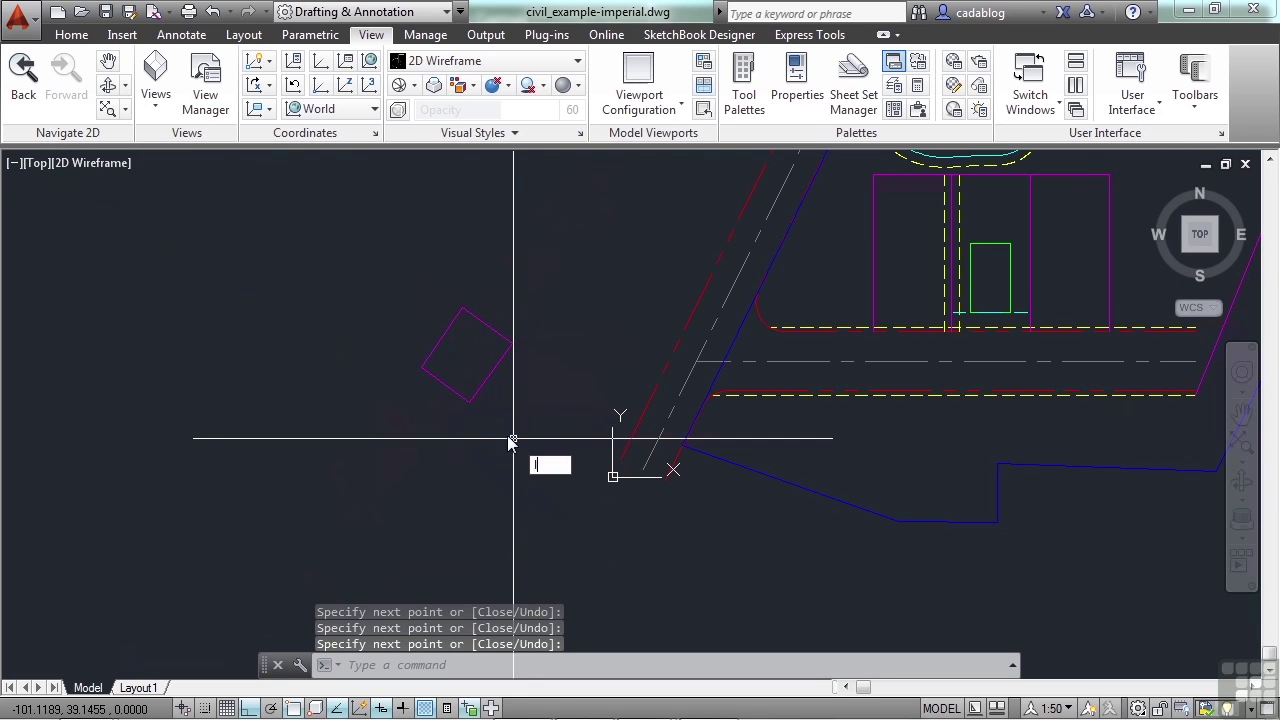
pyautogui.press('Return')
pyautogui.click(466, 405)
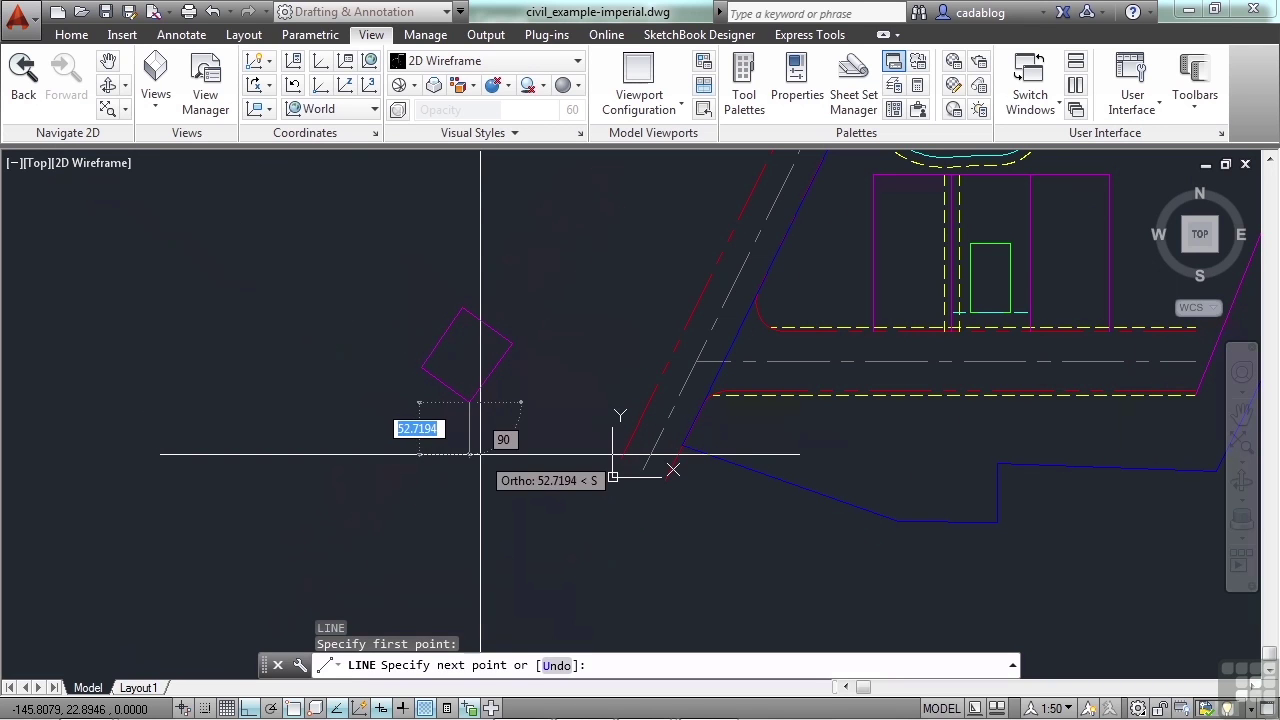
pyautogui.click(470, 453)
pyautogui.press('Return')
# - Copy the square and its edge directly below the original
pyautogui.write('c')
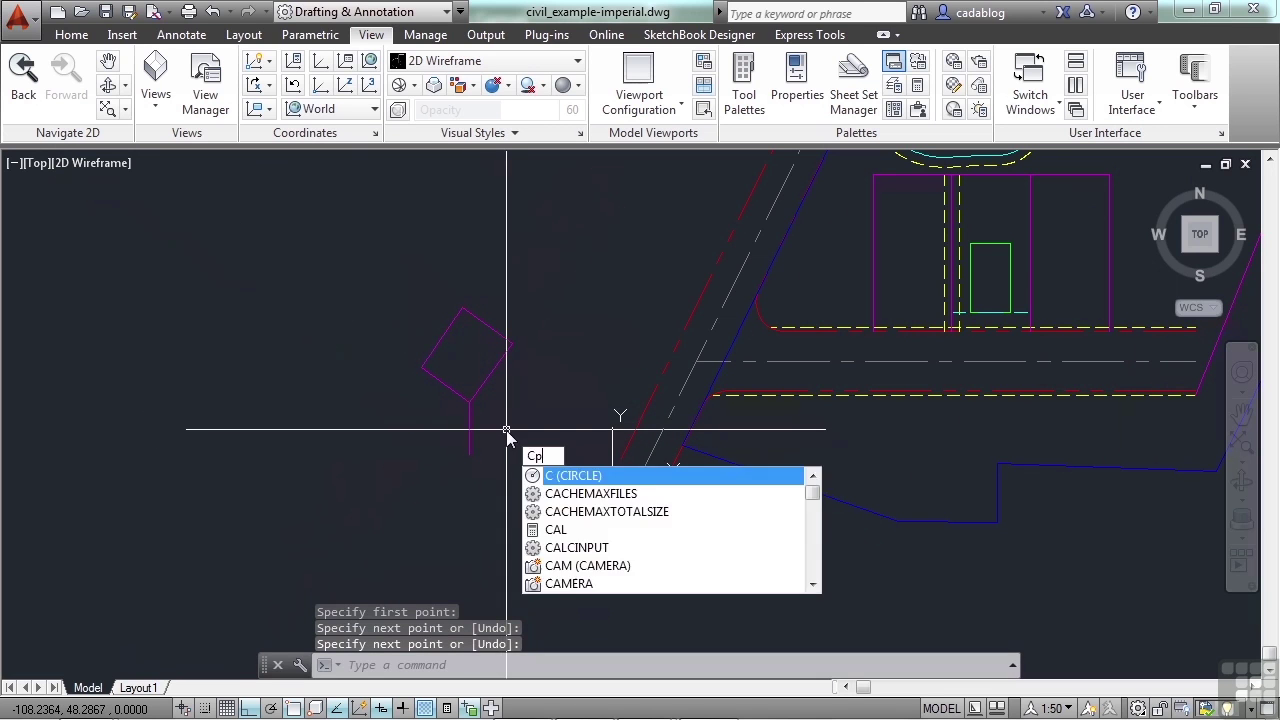
pyautogui.press('Return')
pyautogui.click(505, 394)
pyautogui.click(435, 315)
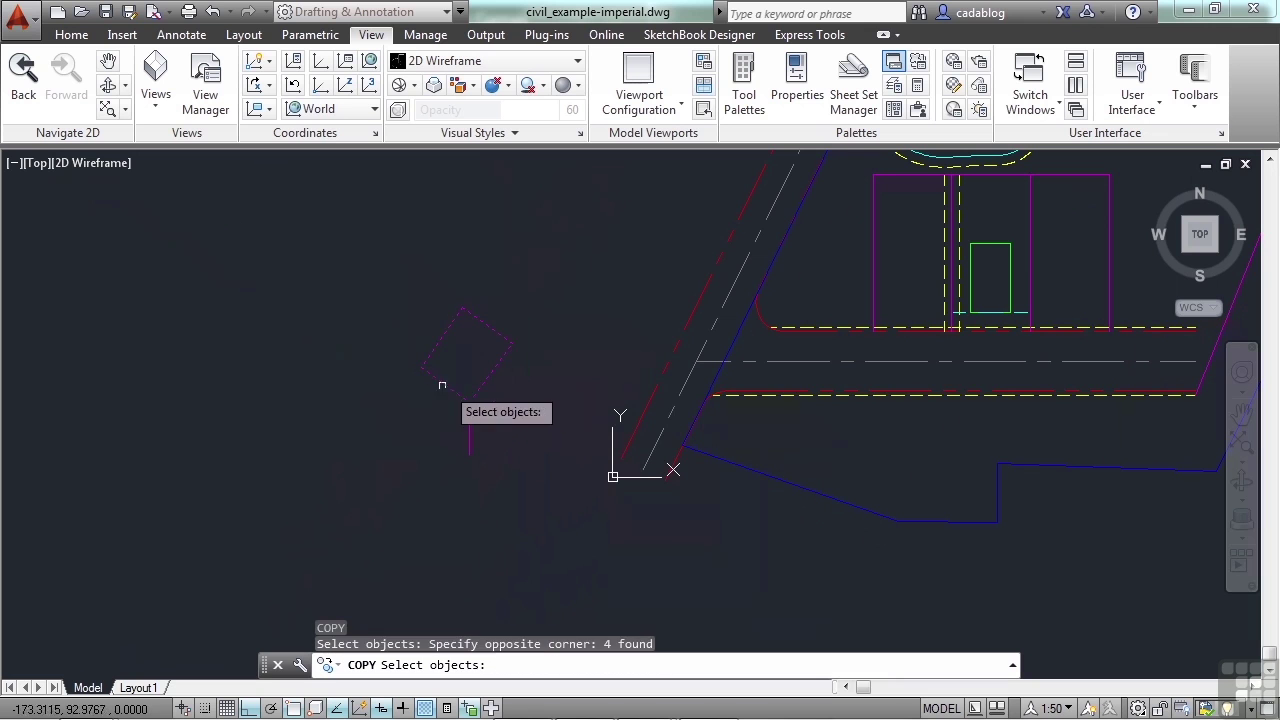
pyautogui.press('Return')
pyautogui.click(470, 402)
pyautogui.click(470, 452)
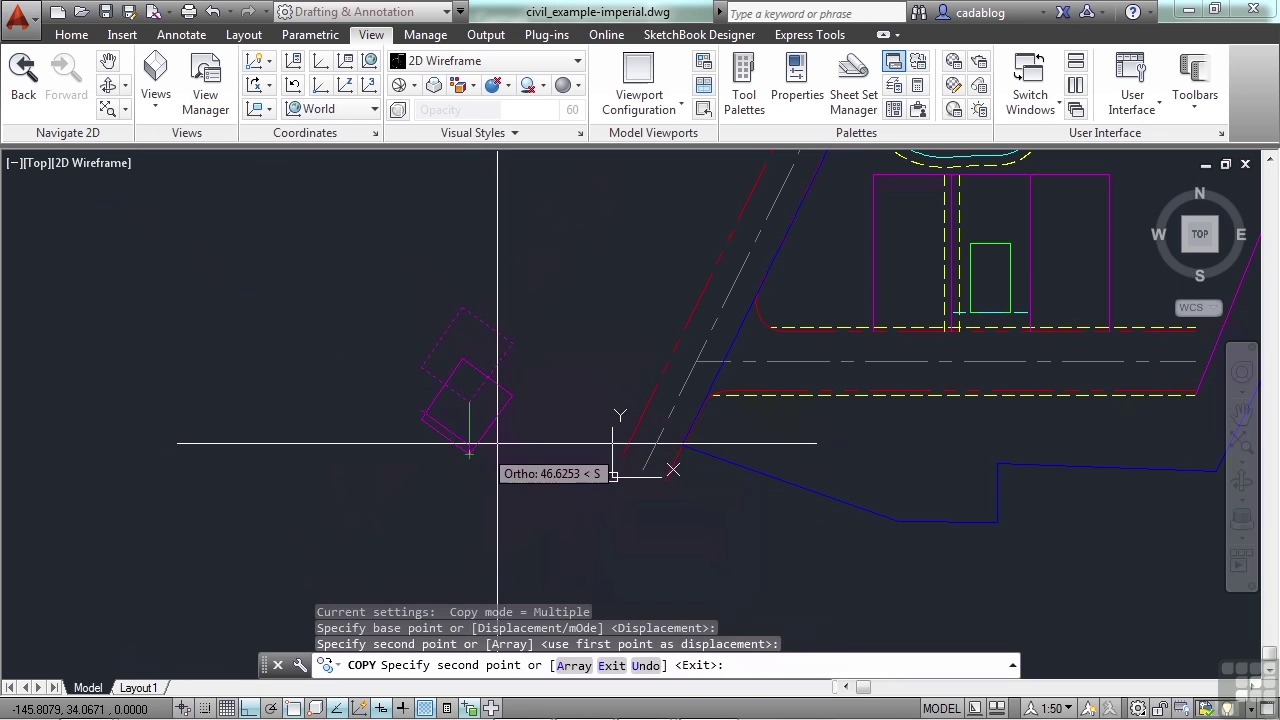
pyautogui.press('Return')
# - Draw vertical lines joining matching corners of the two squares into a box wireframe
pyautogui.write('l')
pyautogui.press('Return')
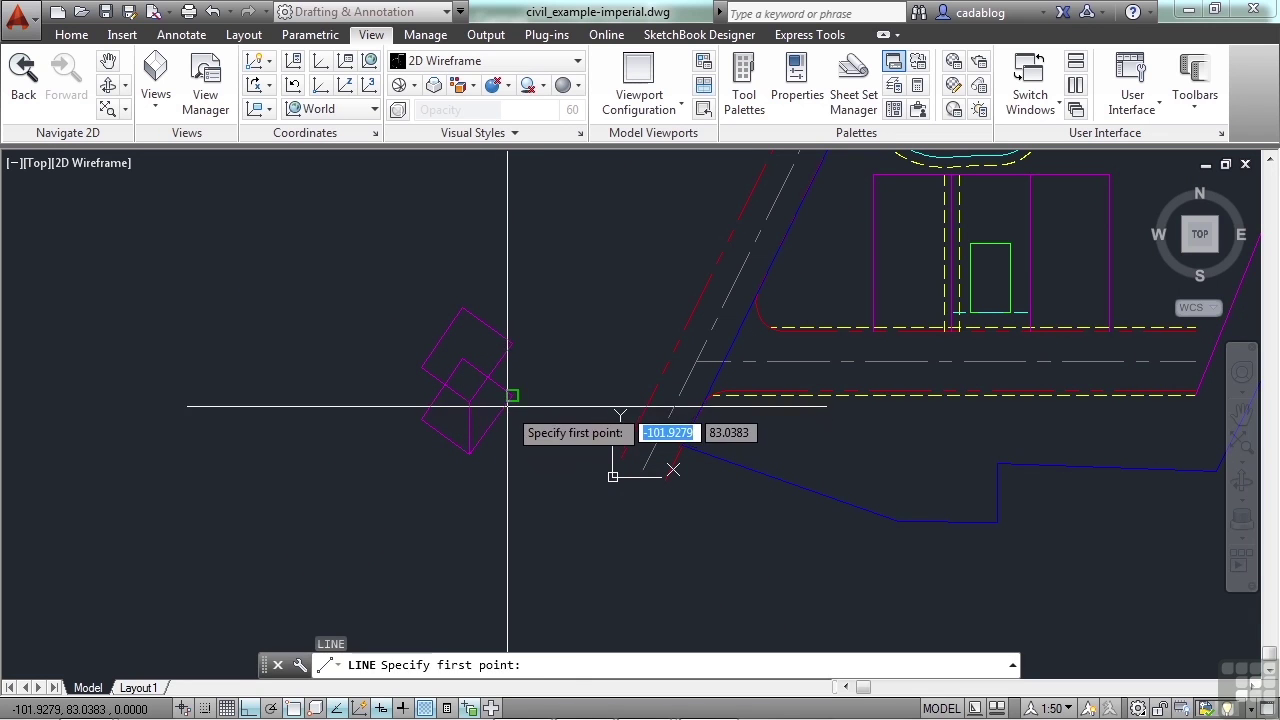
pyautogui.click(514, 410)
pyautogui.press('Escape')
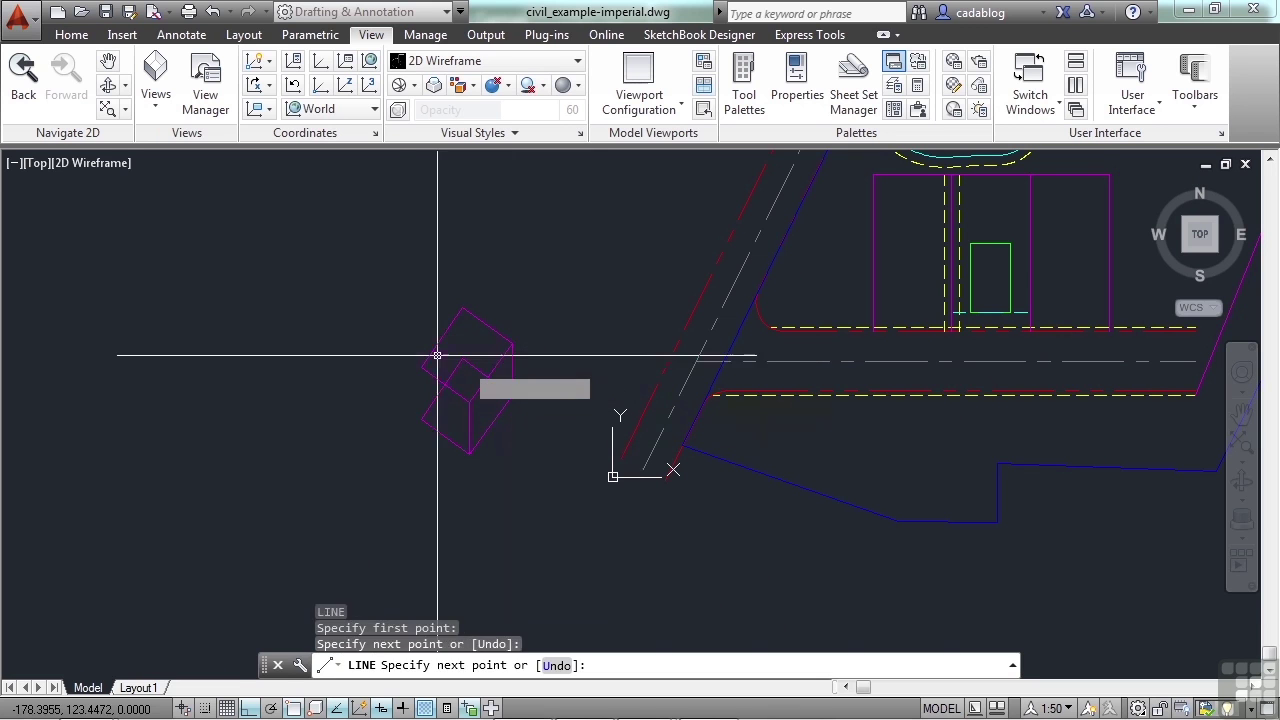
pyautogui.press('Return')
pyautogui.click(421, 367)
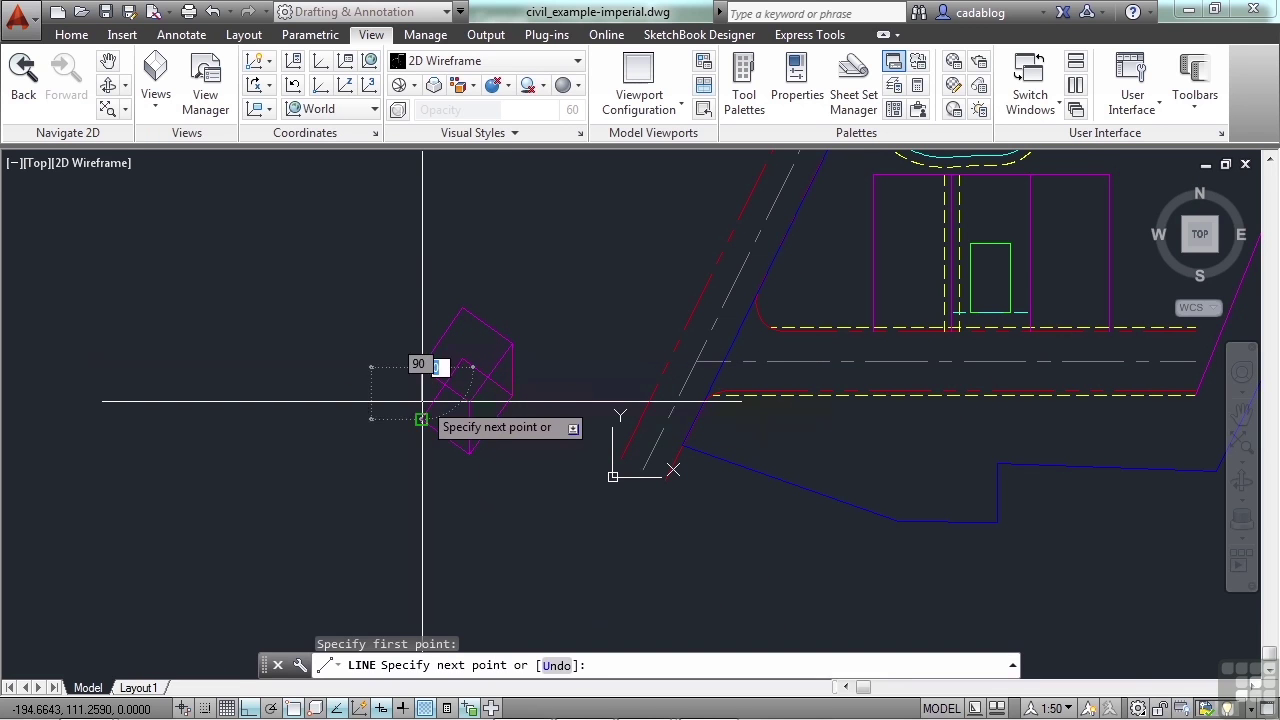
pyautogui.click(421, 400)
pyautogui.press('Return')
pyautogui.press('Return')
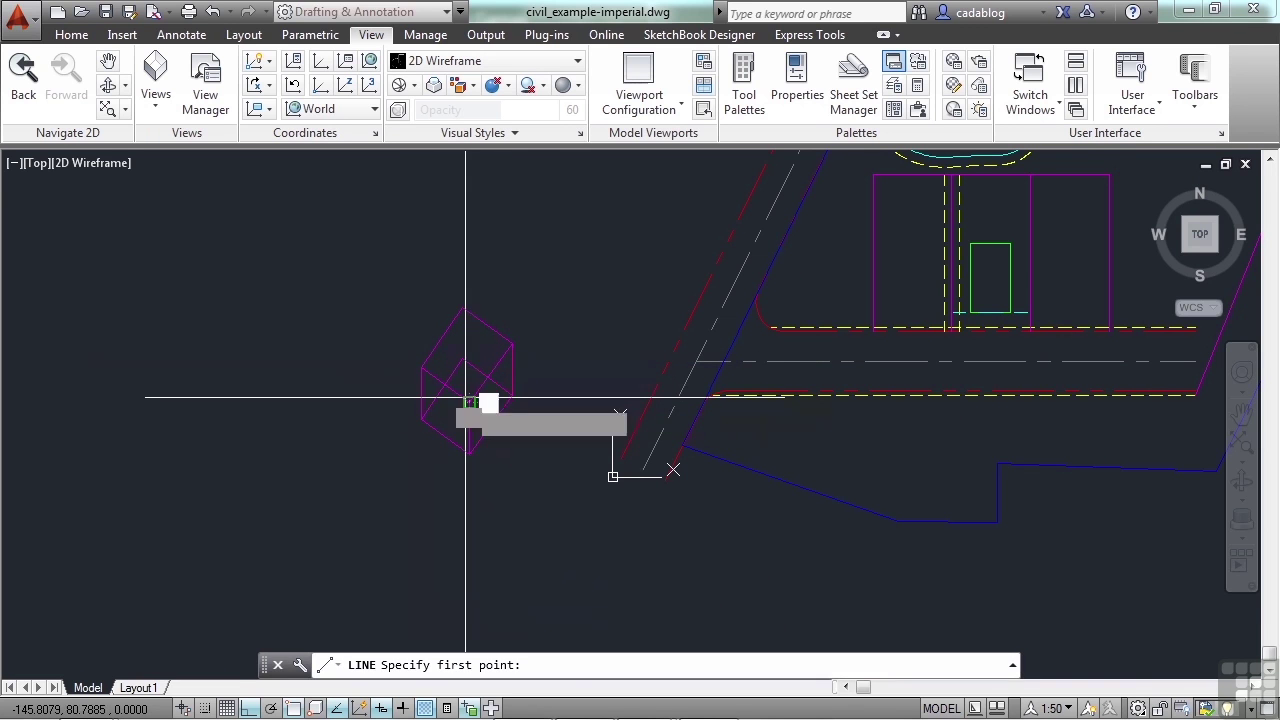
pyautogui.click(469, 400)
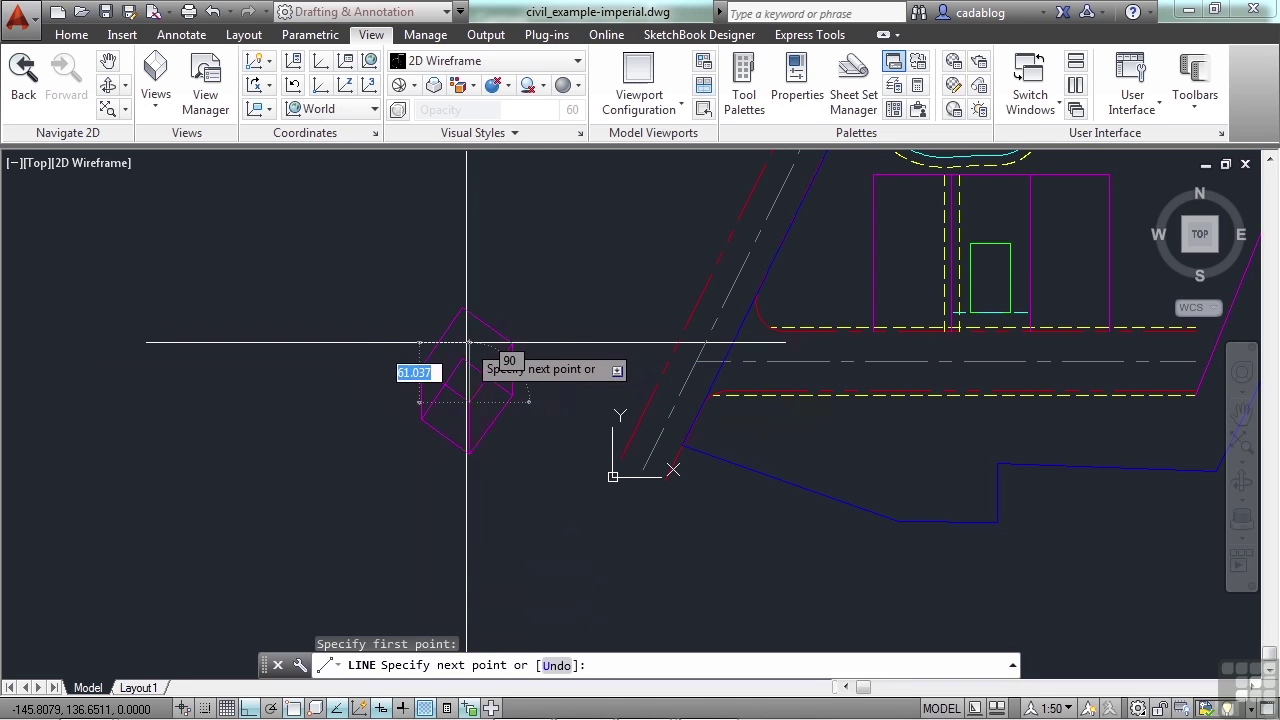
pyautogui.press('Escape')
pyautogui.press('Return')
pyautogui.click(462, 358)
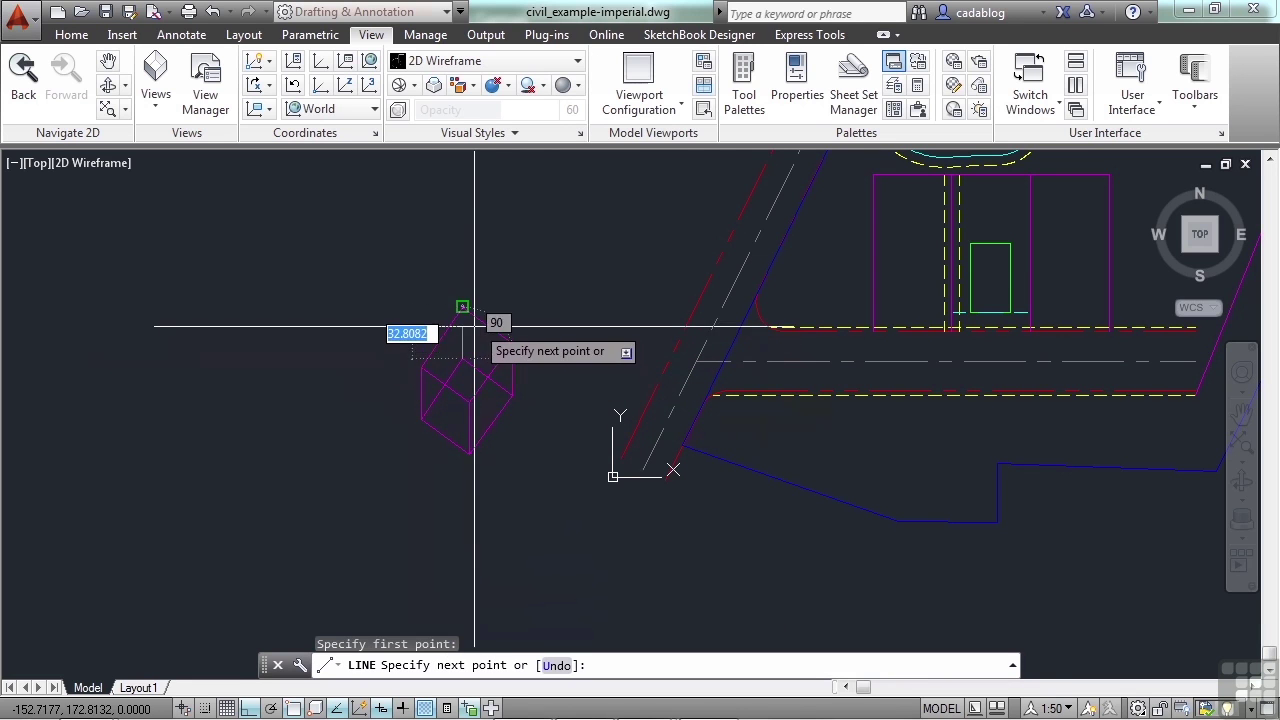
pyautogui.click(463, 310)
pyautogui.press('Return')
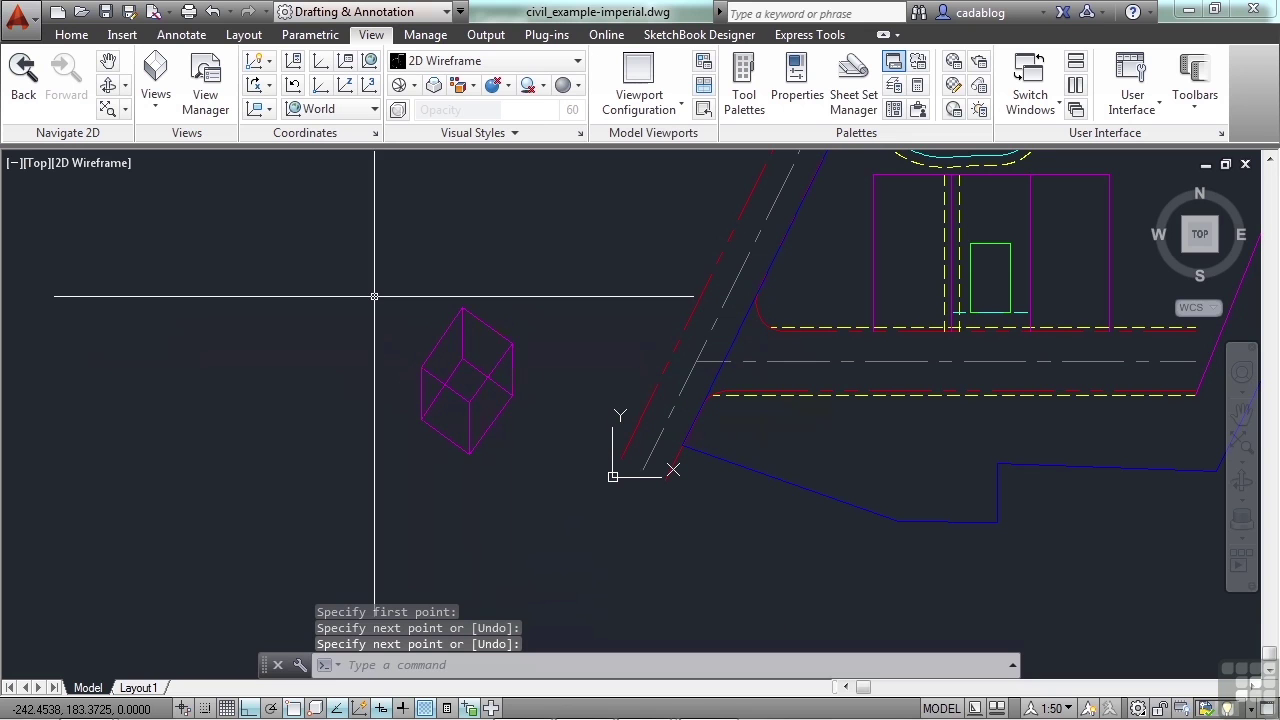